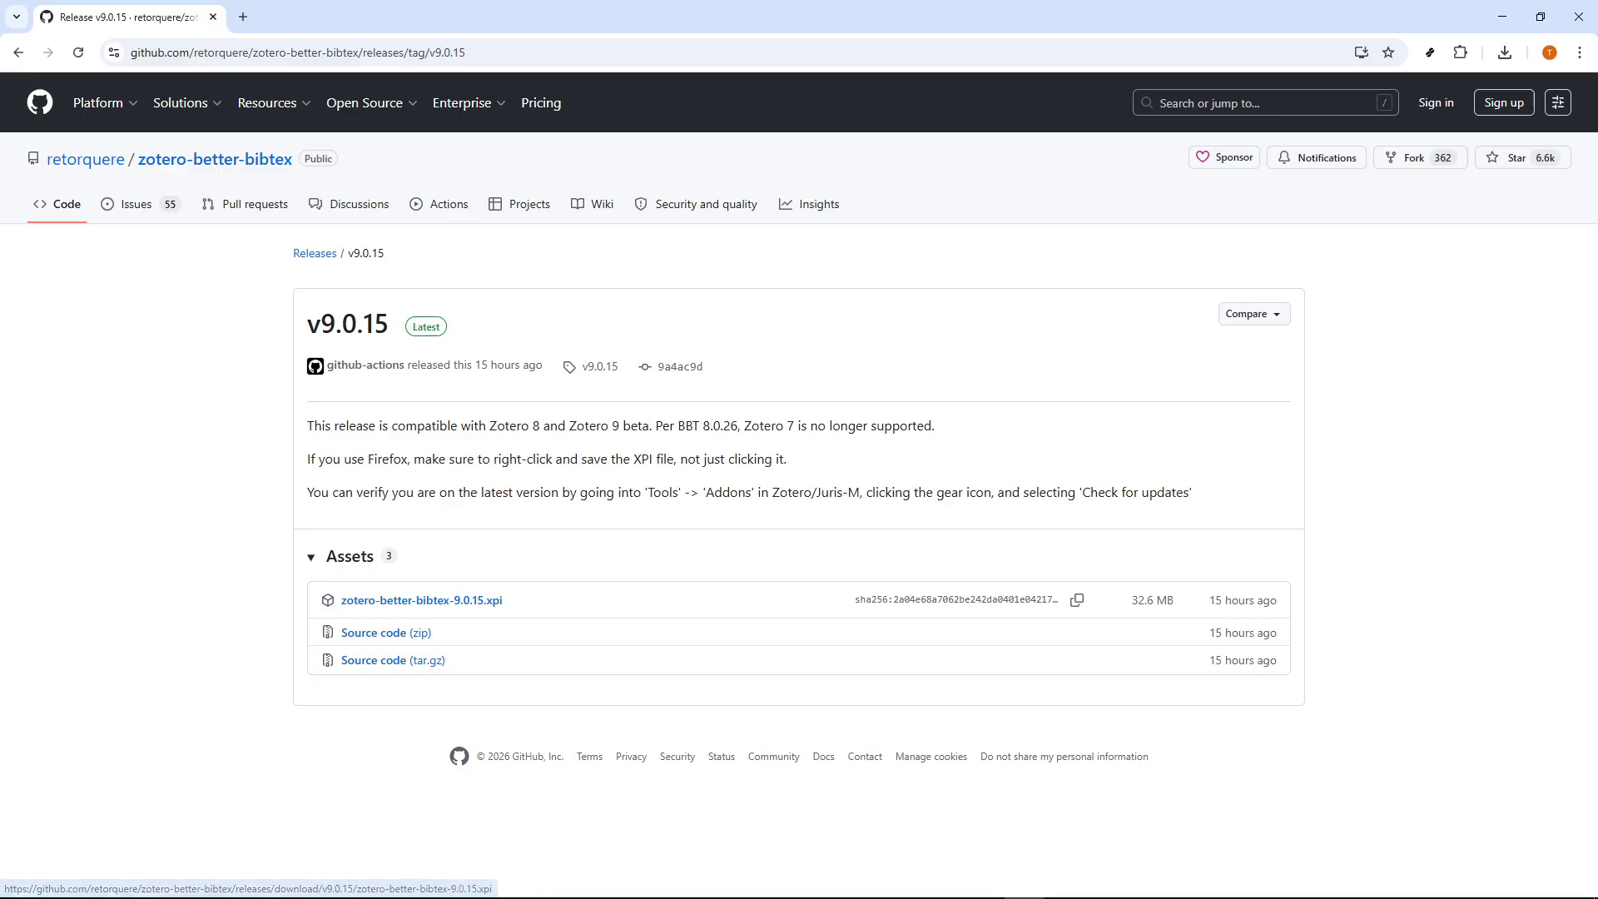
Check the Sample folder for the downloaded zotero-better-bibtex-9.0.15.xpi file, and minimize the folder window.
{"action": "left_click", "coordinate": [529, 882]}
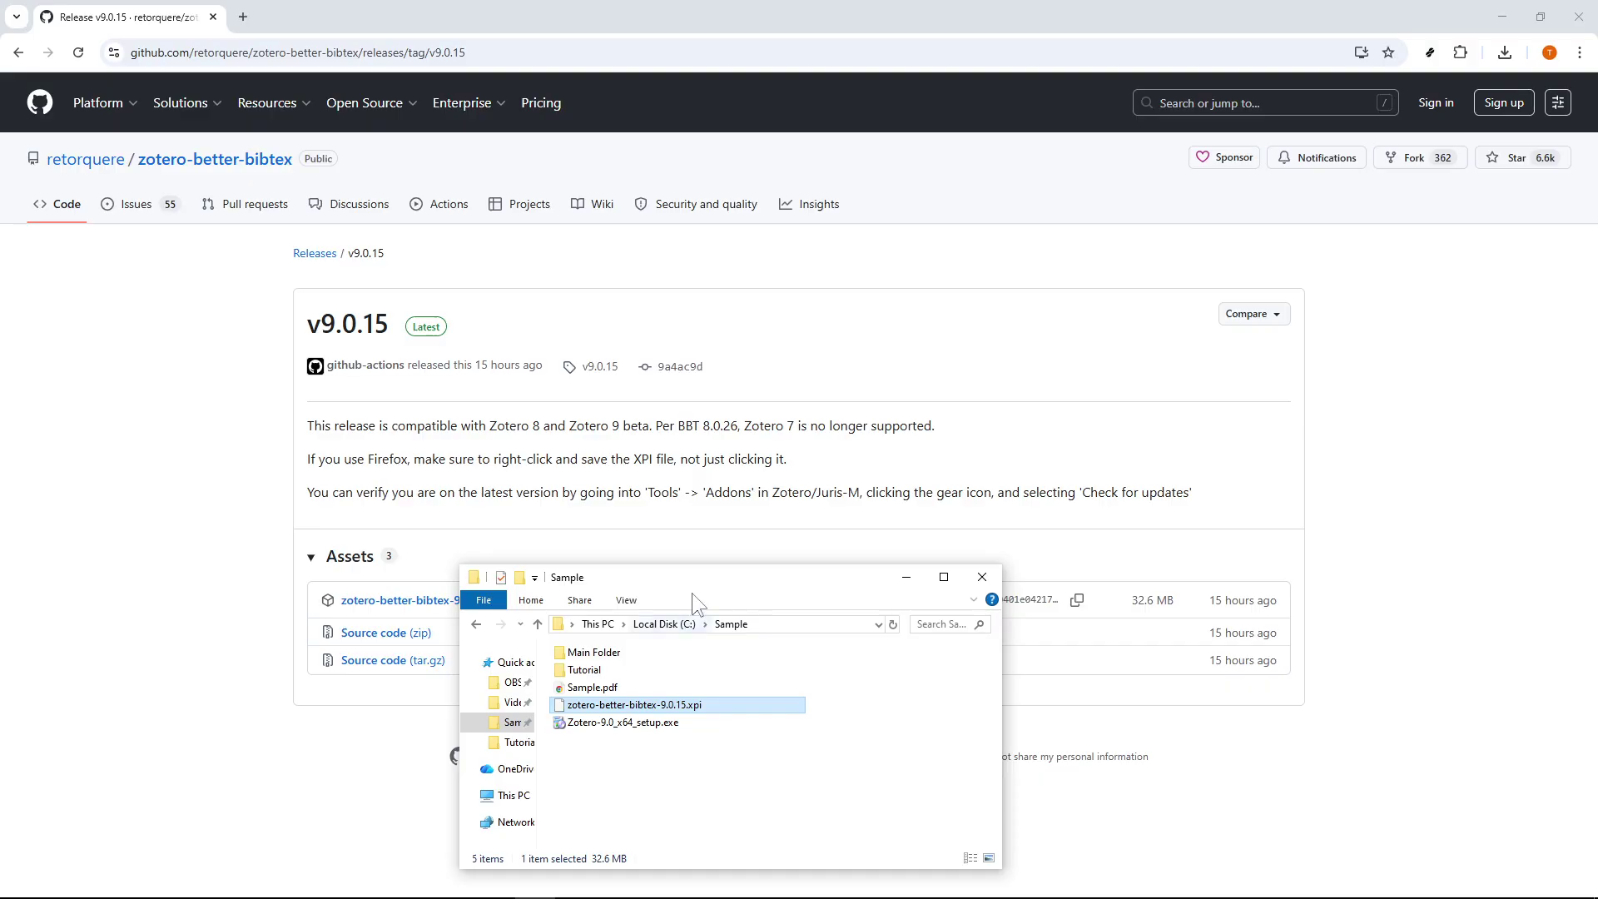
{"action": "left_click_drag", "start_coordinate": [692, 583], "coordinate": [807, 581]}
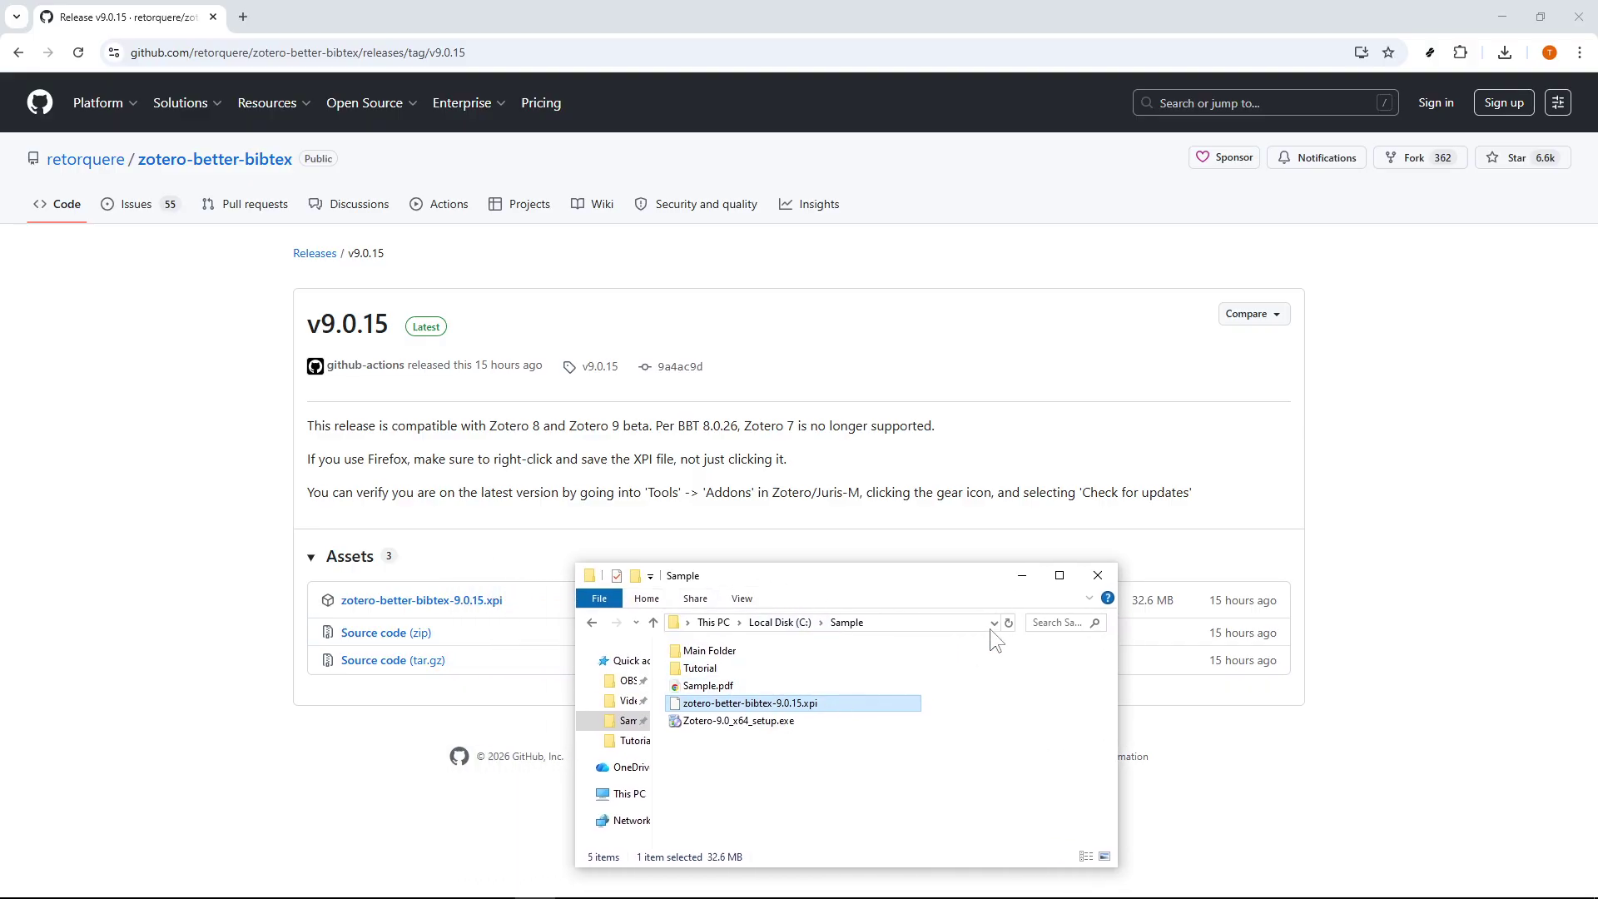
{"action": "left_click", "coordinate": [1023, 576]}
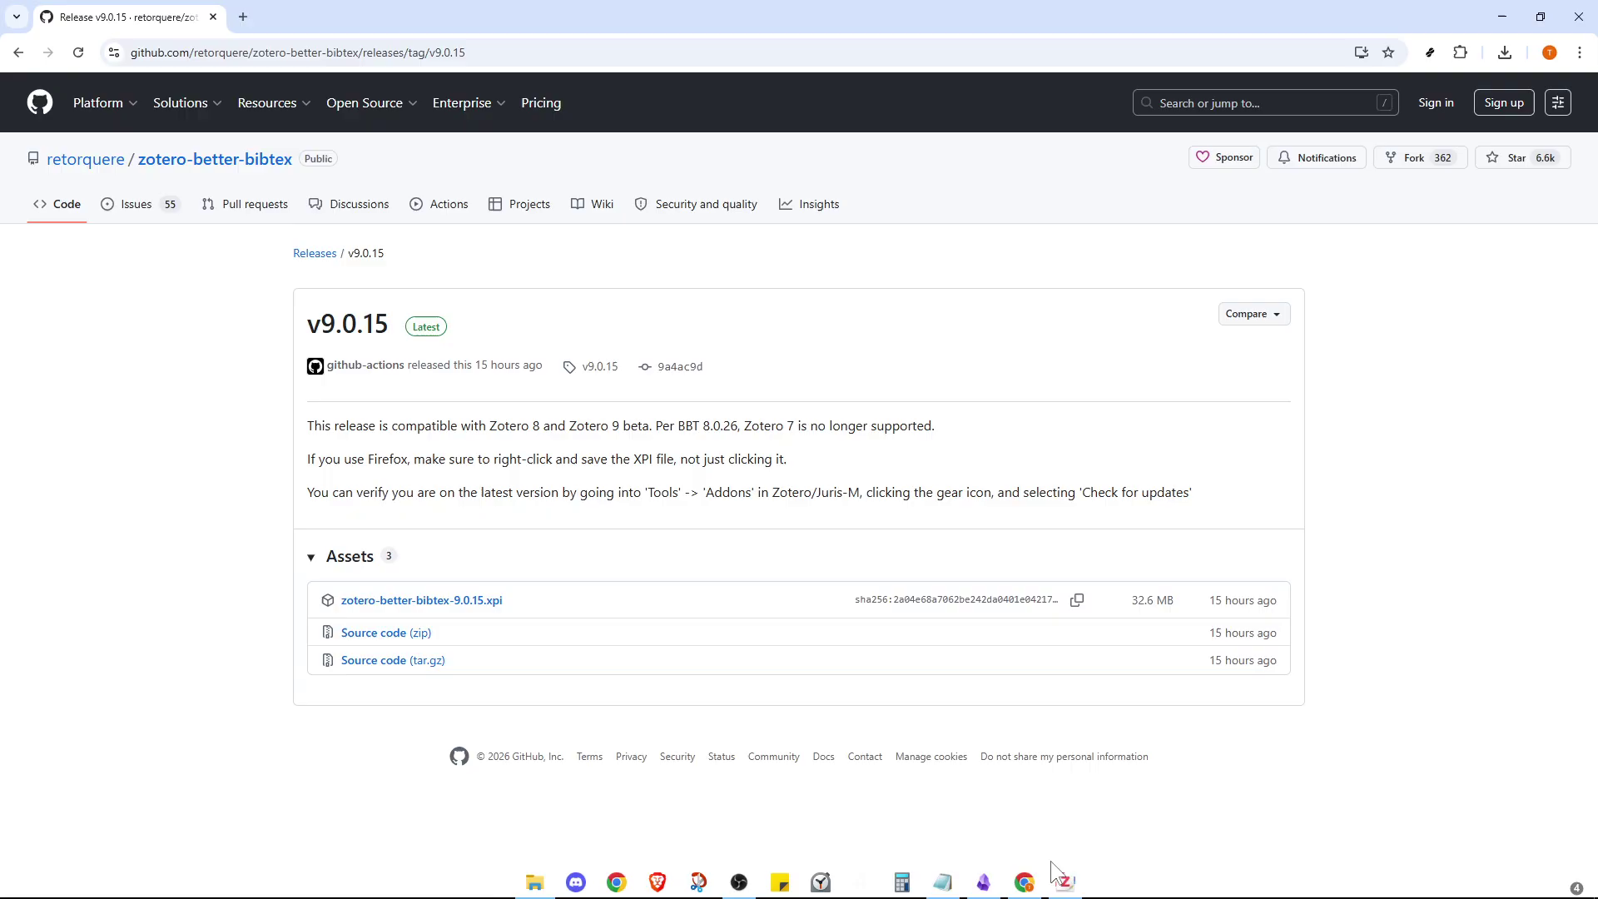
Switch to Zotero and open its plugin manager to check for the Better BibTeX plugin.
{"action": "left_click", "coordinate": [1065, 884]}
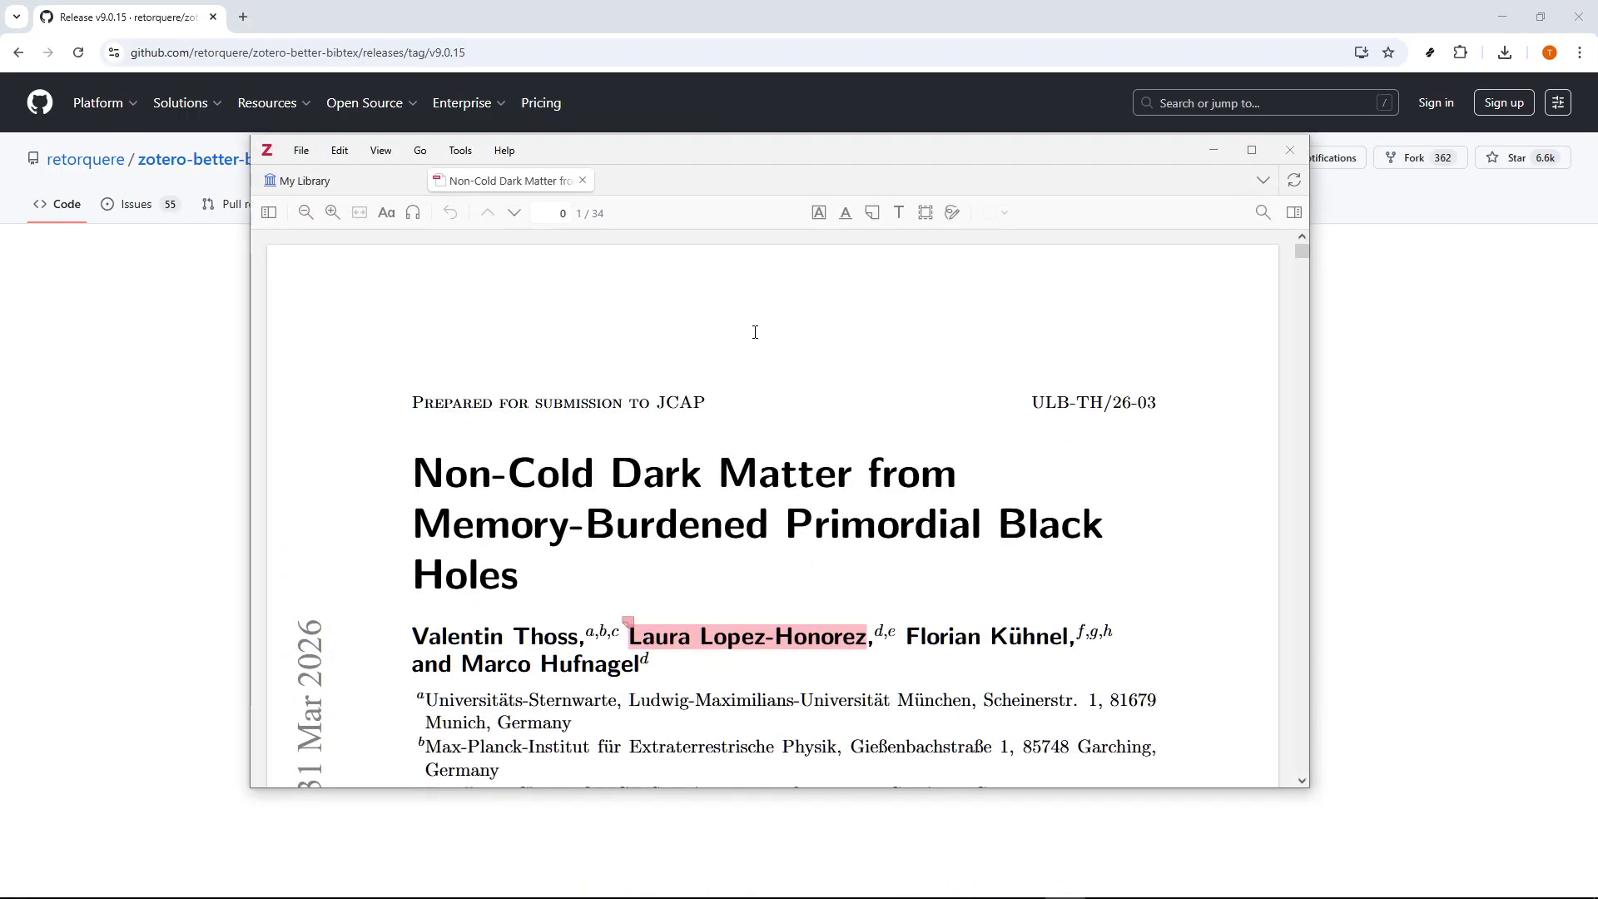
{"action": "left_click", "coordinate": [460, 150]}
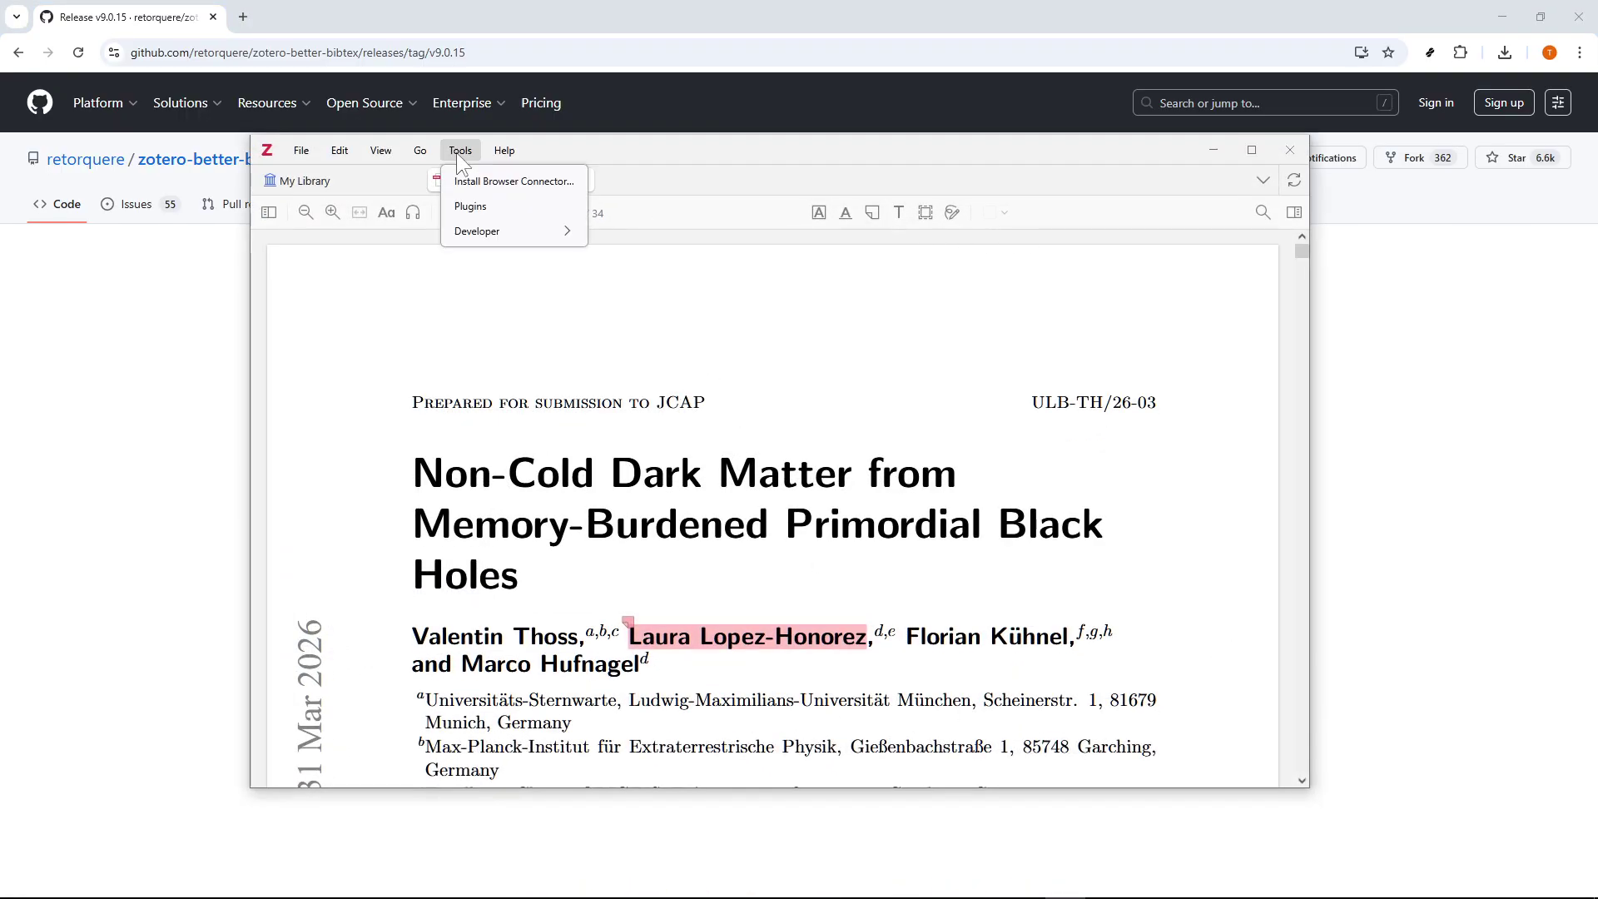
{"action": "left_click", "coordinate": [495, 212]}
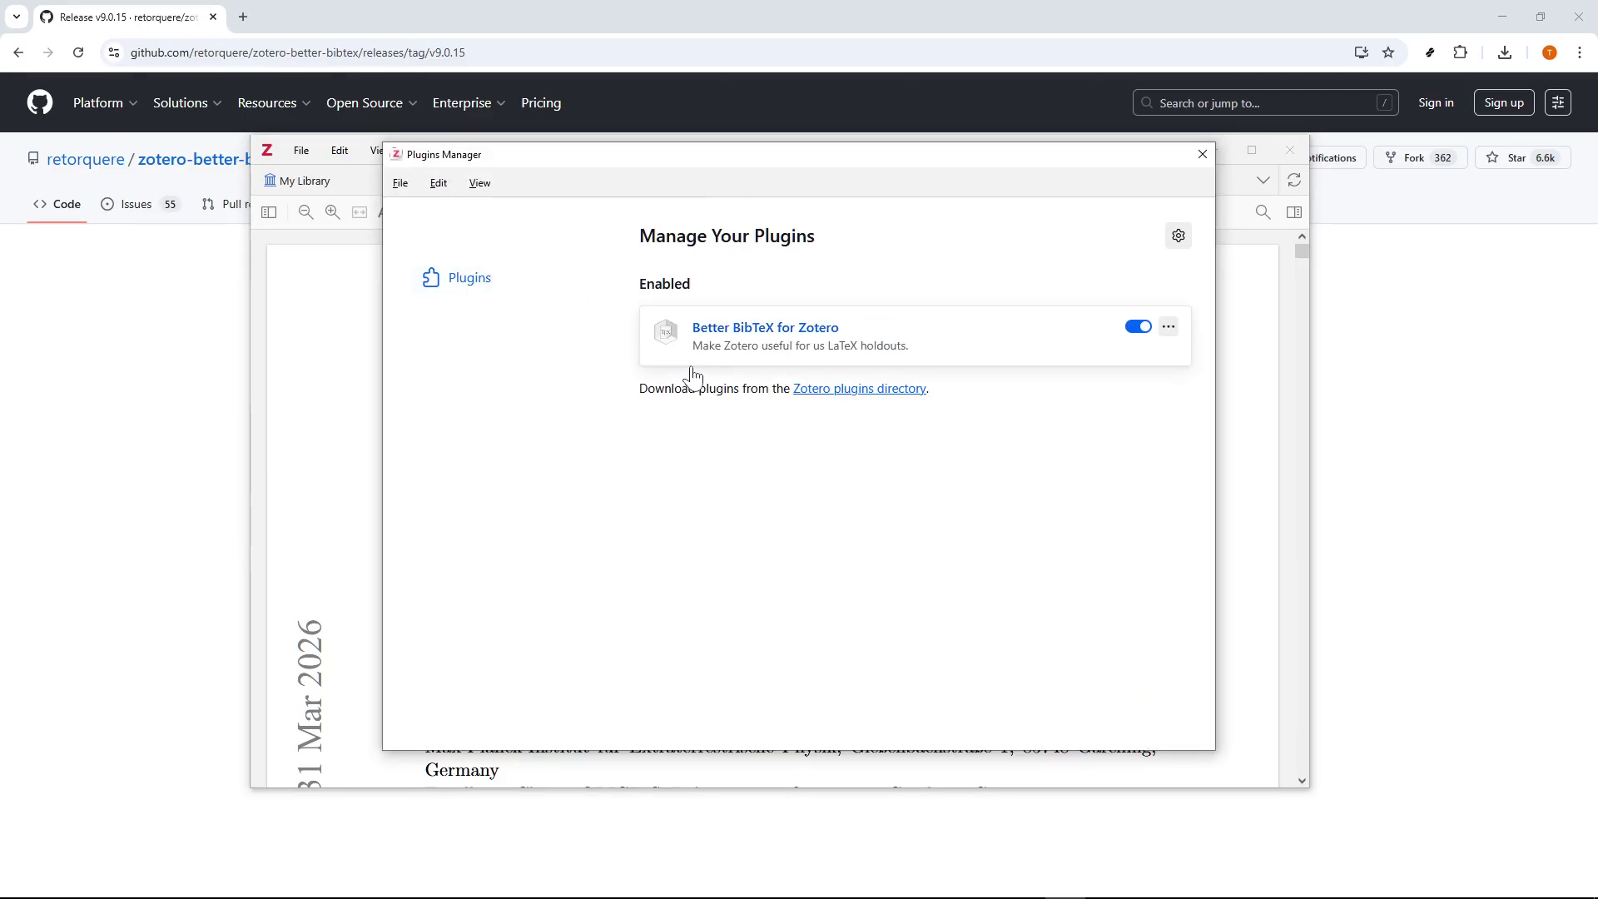
Choose zotero-better-bibtex-9.0.15.xpi as the plugin file to install, but cancel the selection and close the plugin manager.
{"action": "left_click", "coordinate": [1175, 238]}
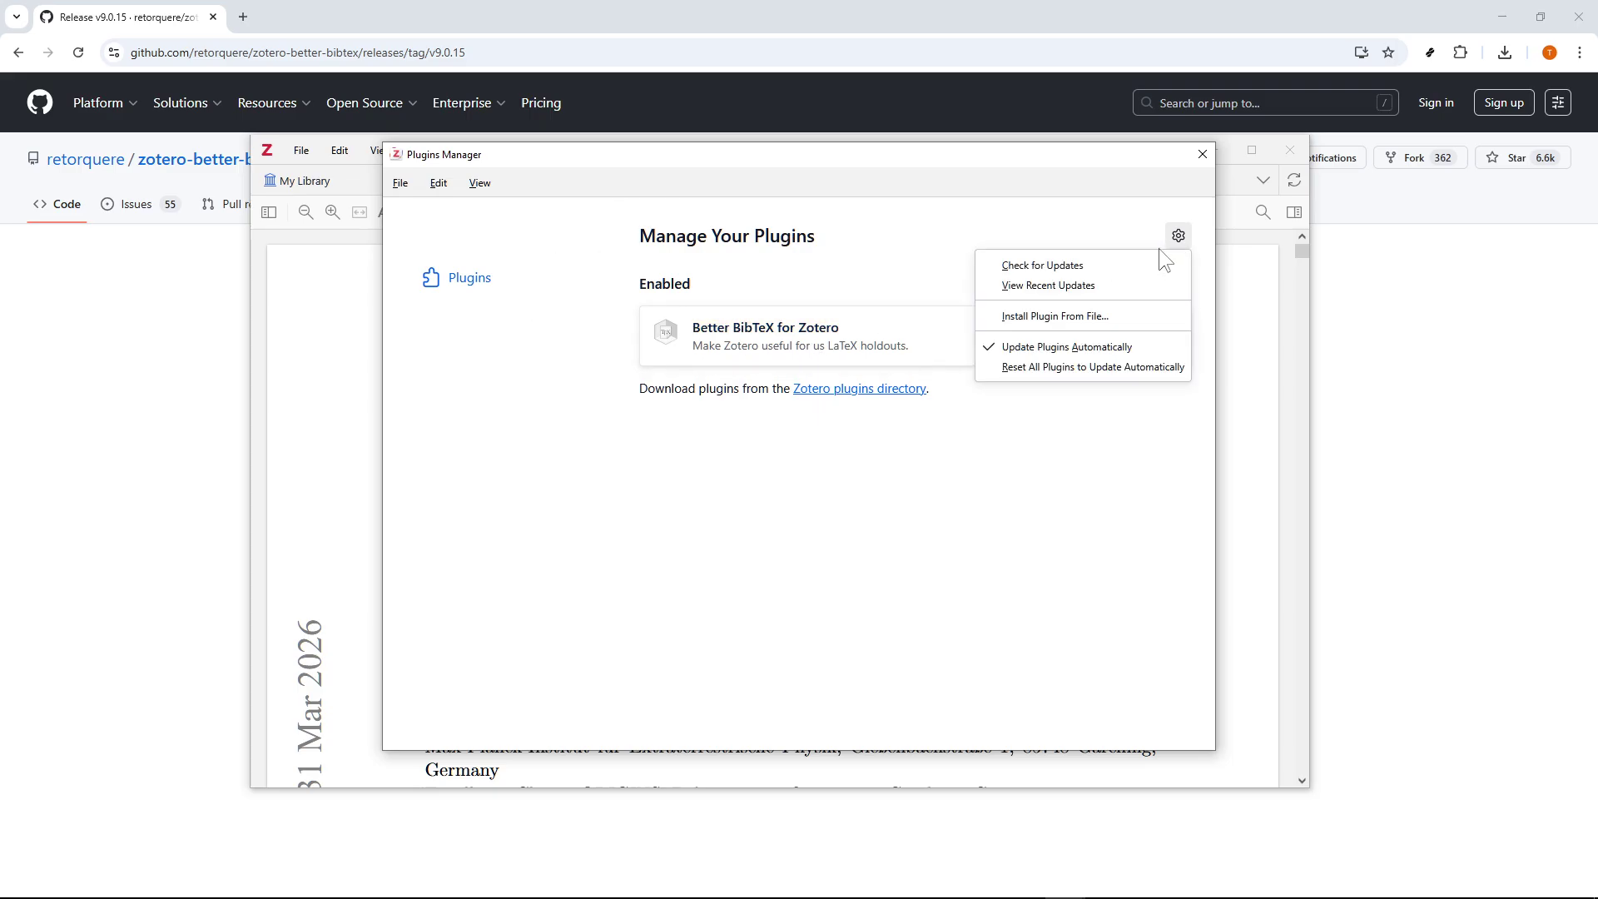
{"action": "left_click", "coordinate": [1051, 316]}
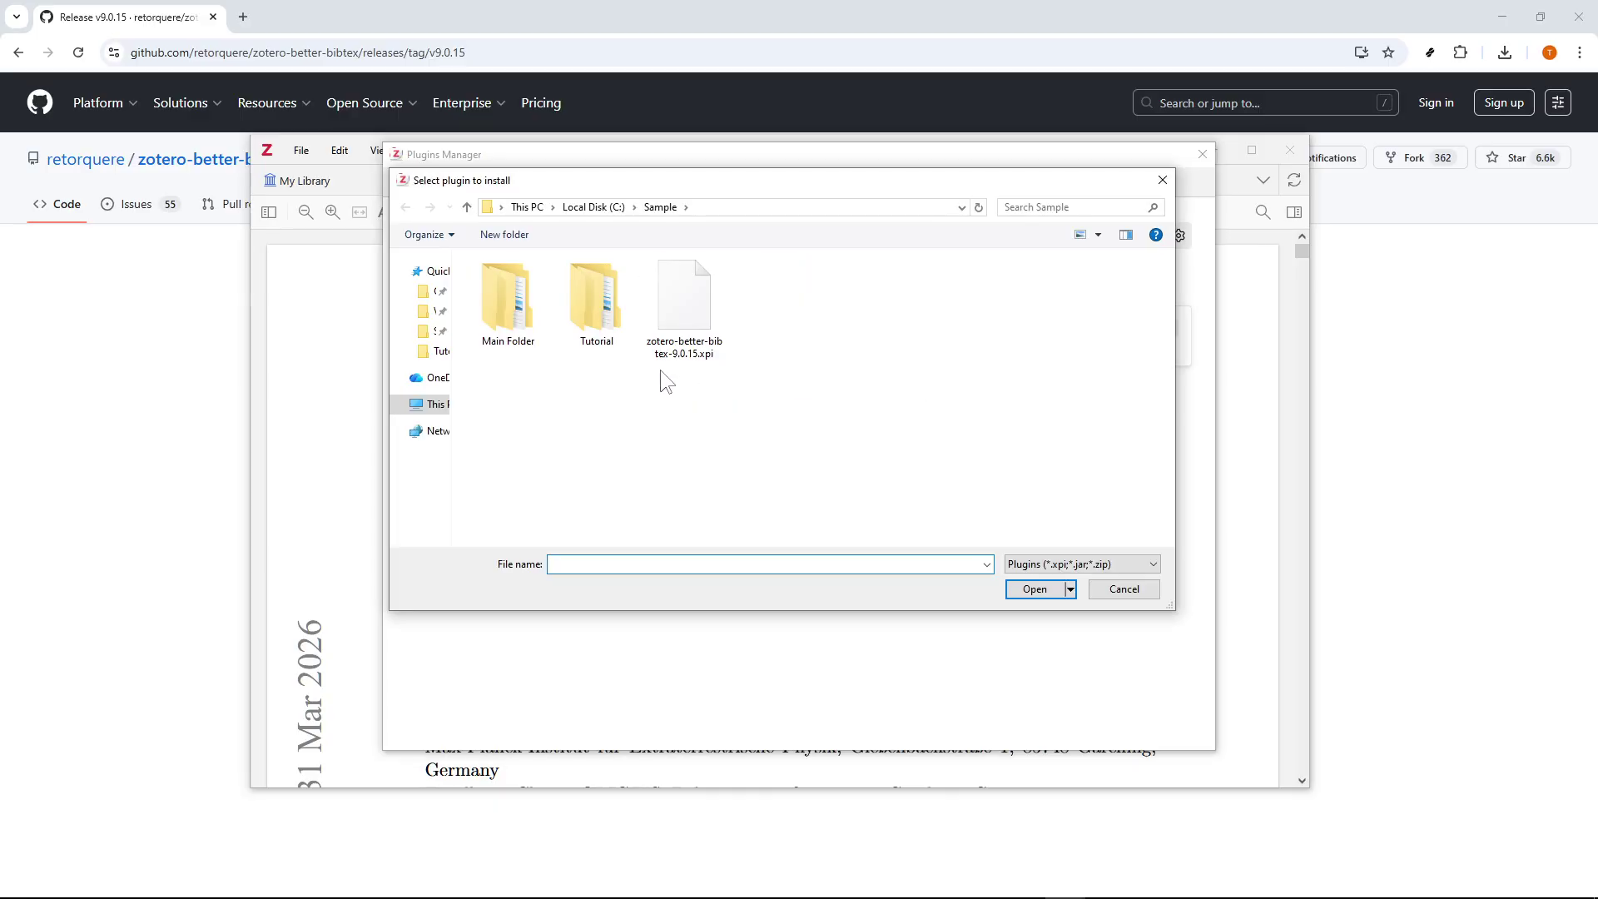
{"action": "left_click", "coordinate": [695, 359]}
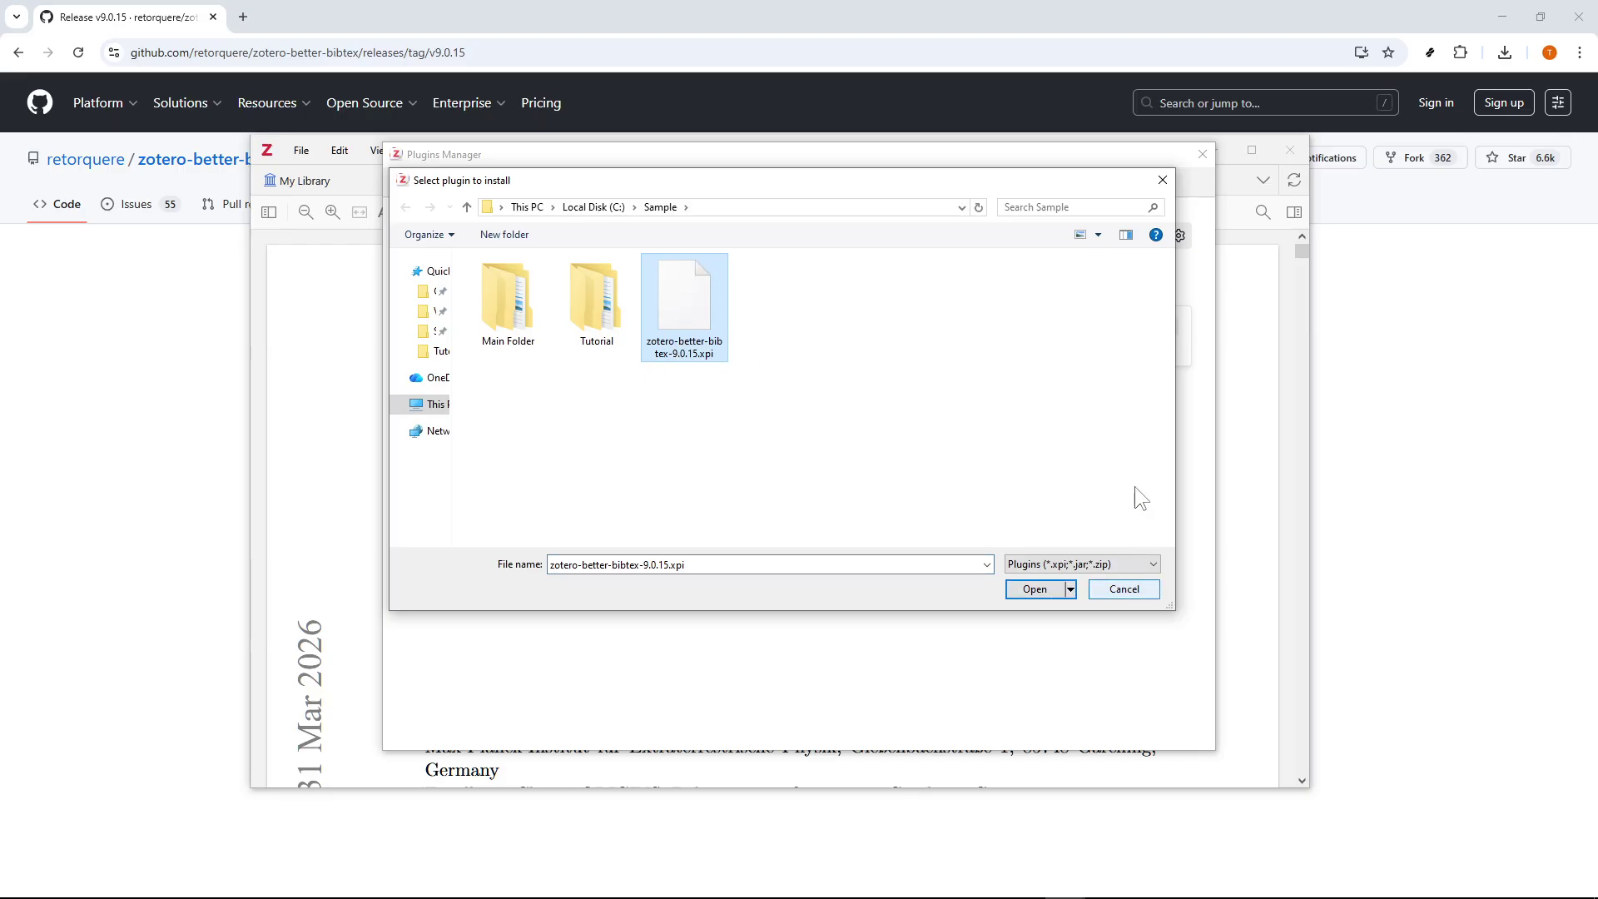
{"action": "left_click", "coordinate": [1163, 181]}
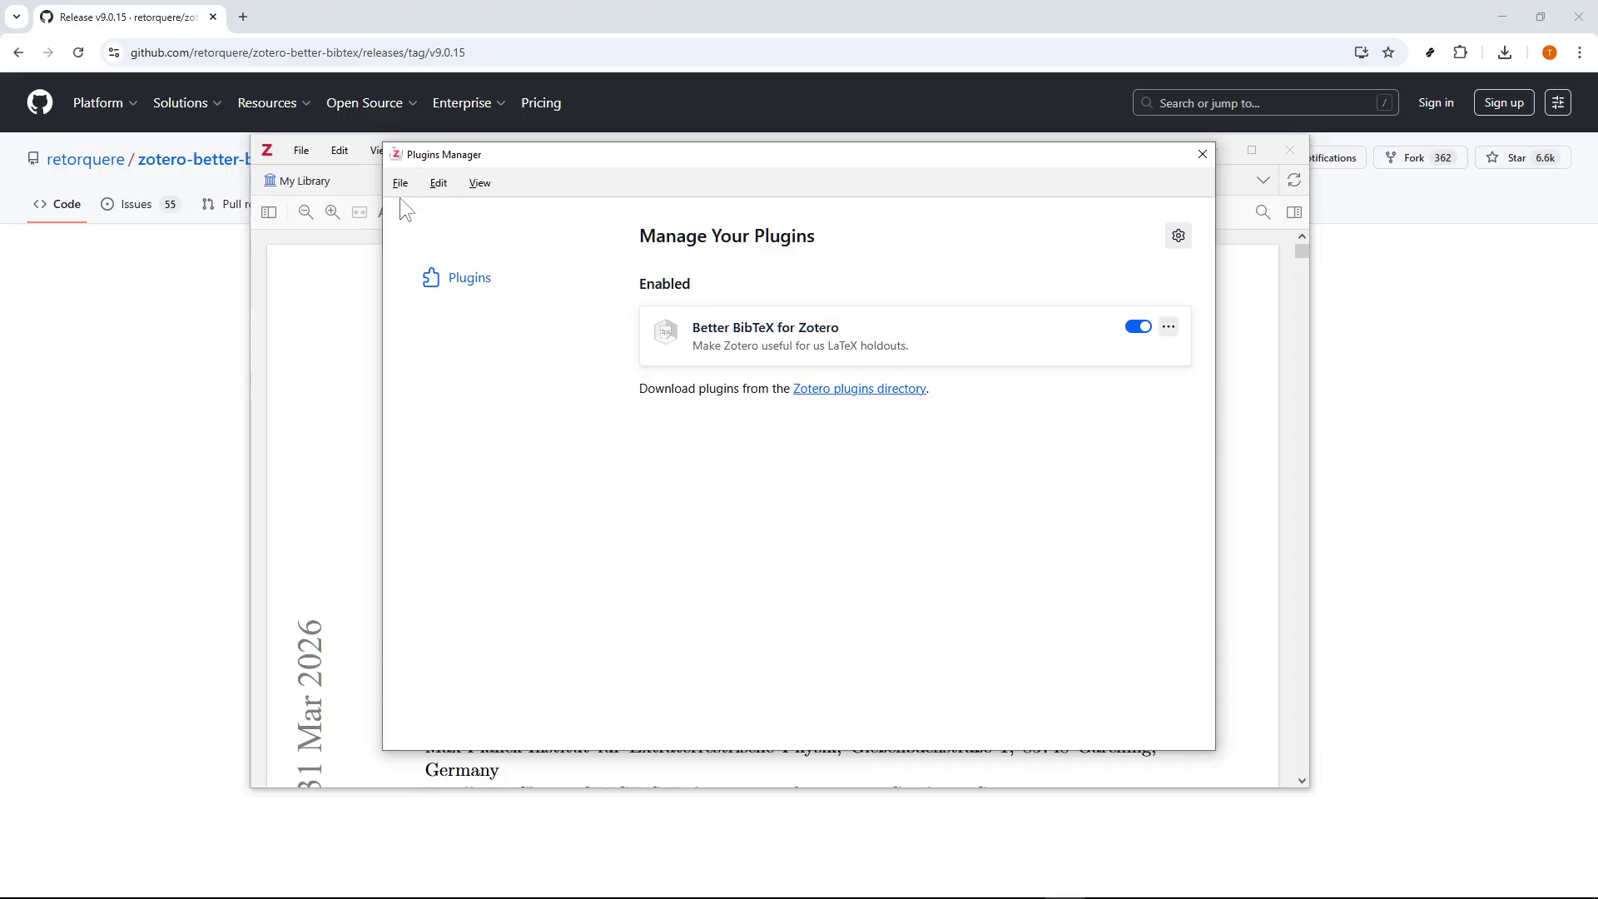
{"action": "left_click", "coordinate": [1201, 154]}
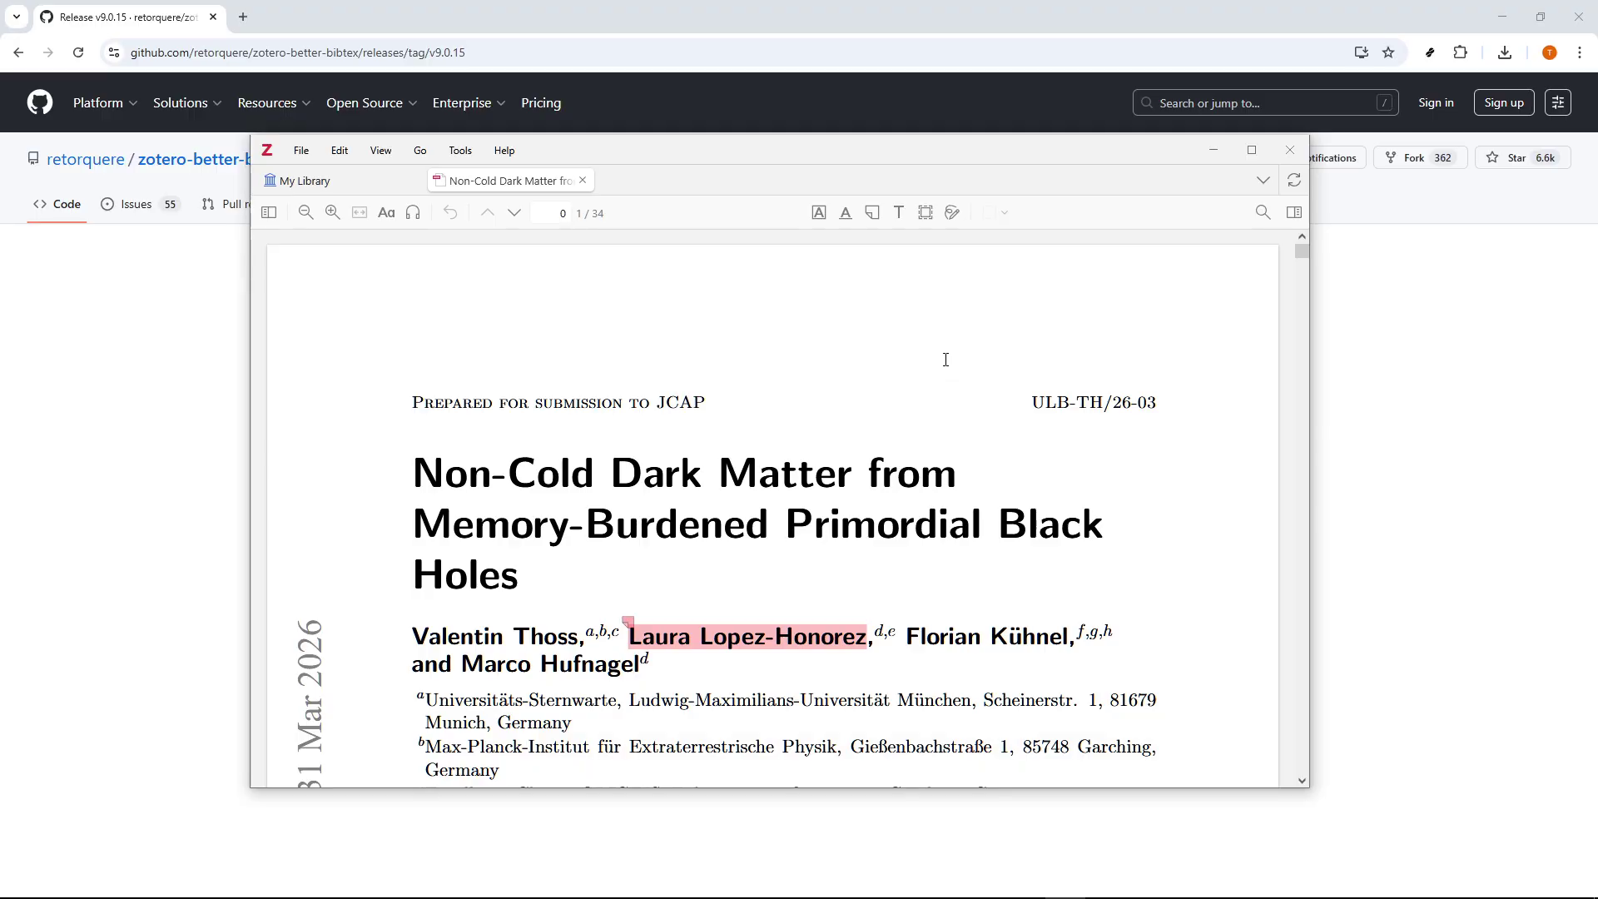
Launch the browser connector installation page from Zotero, close it and return to Zotero.
{"action": "left_click", "coordinate": [460, 151]}
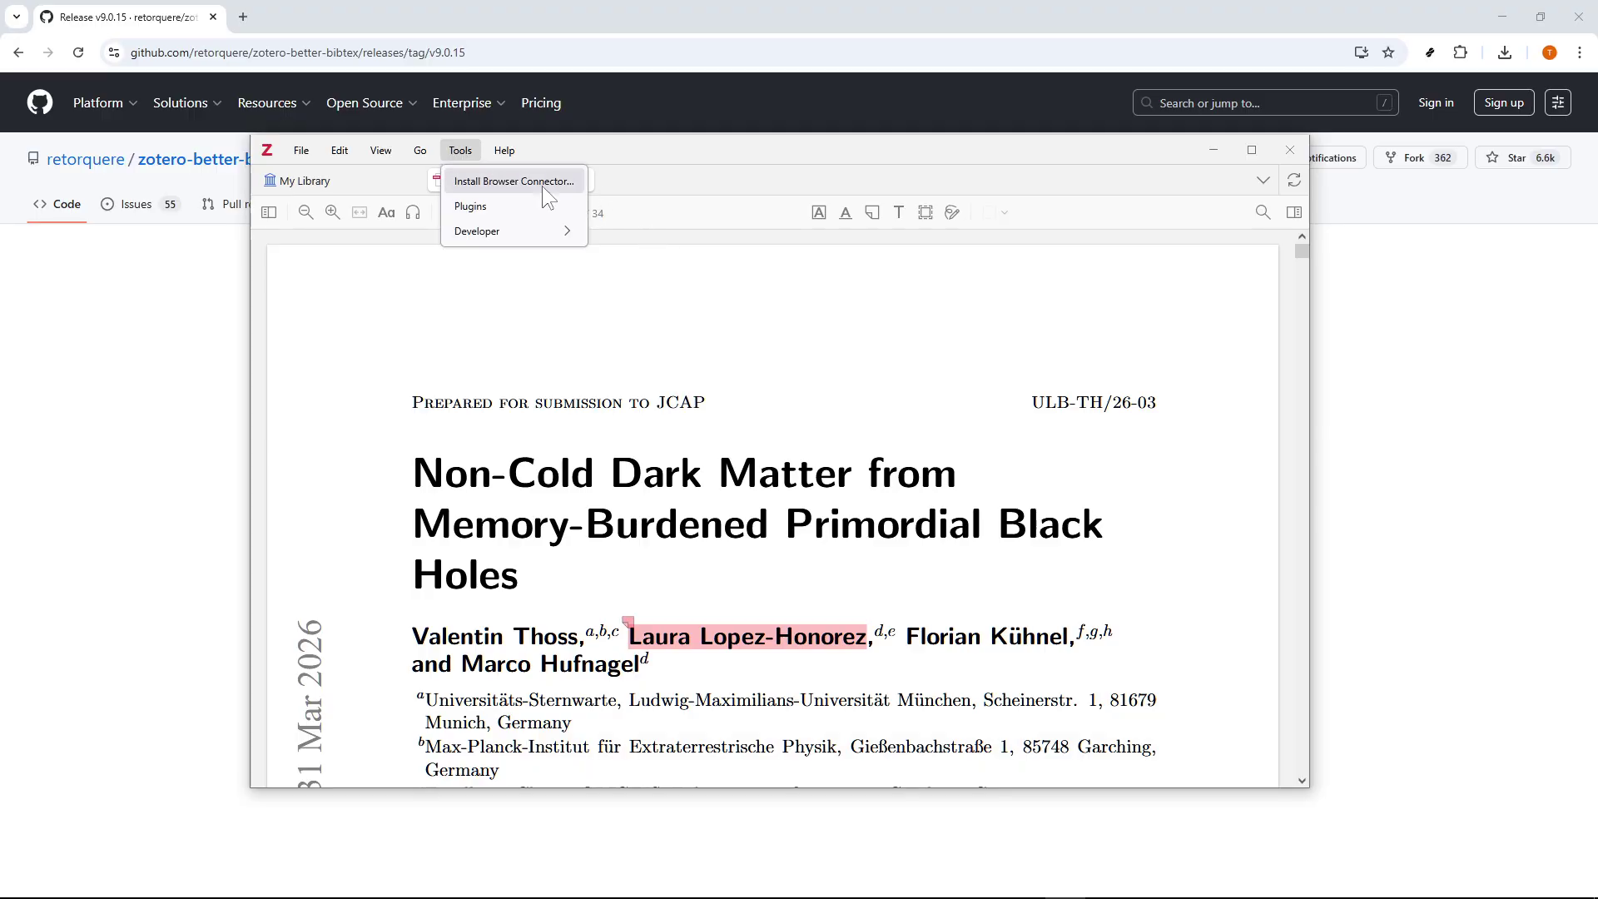
{"action": "left_click", "coordinate": [525, 180]}
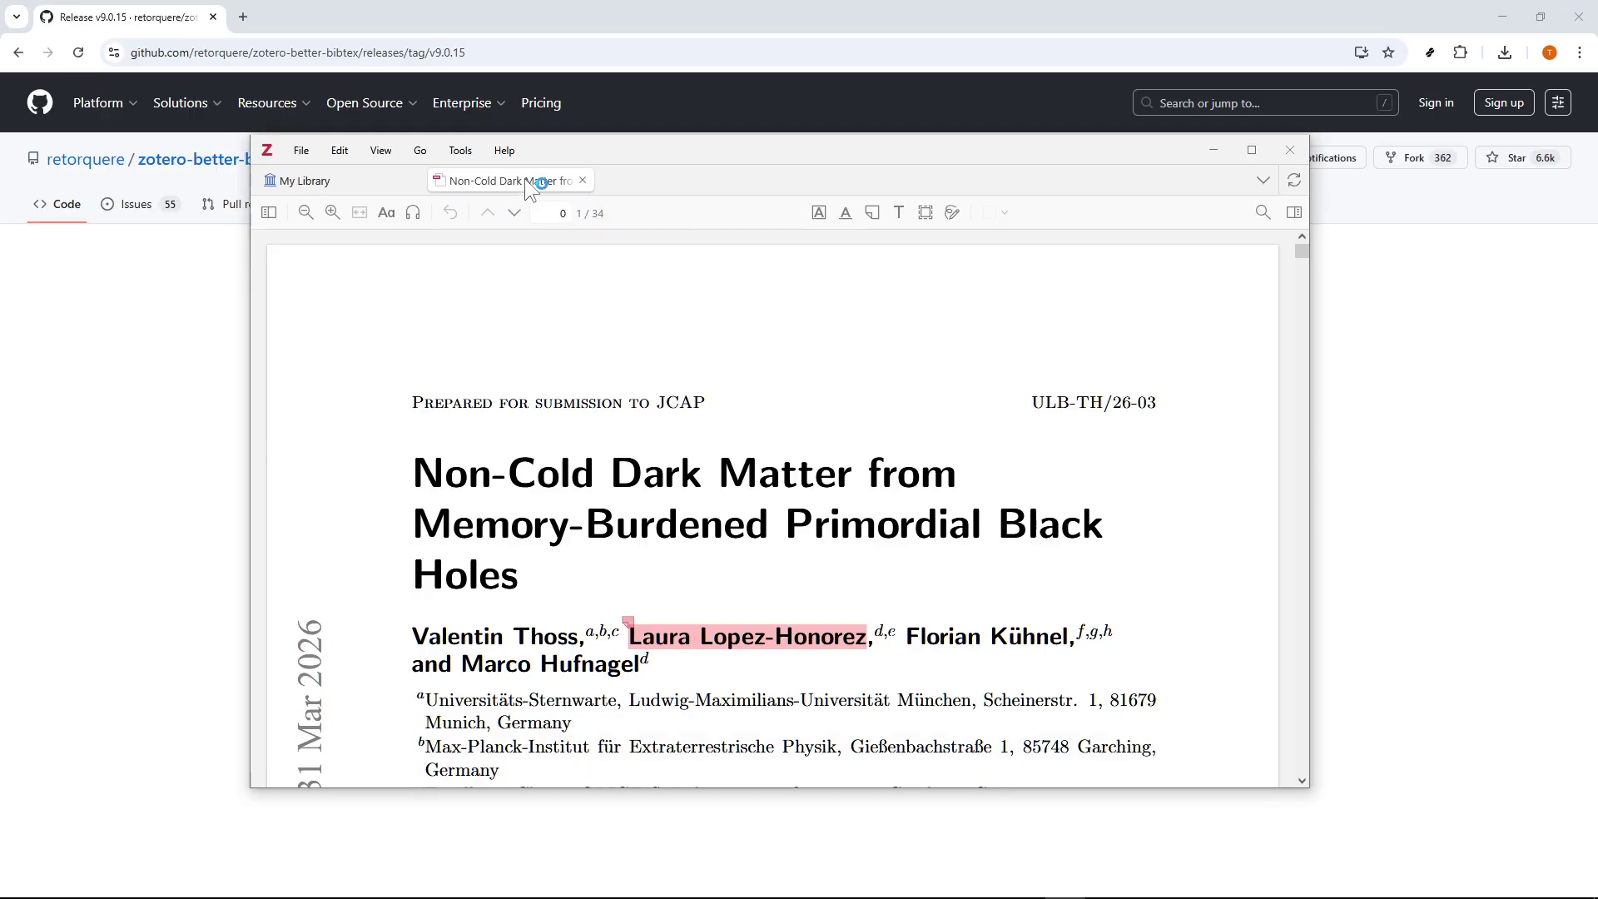
{"action": "left_click", "coordinate": [411, 17]}
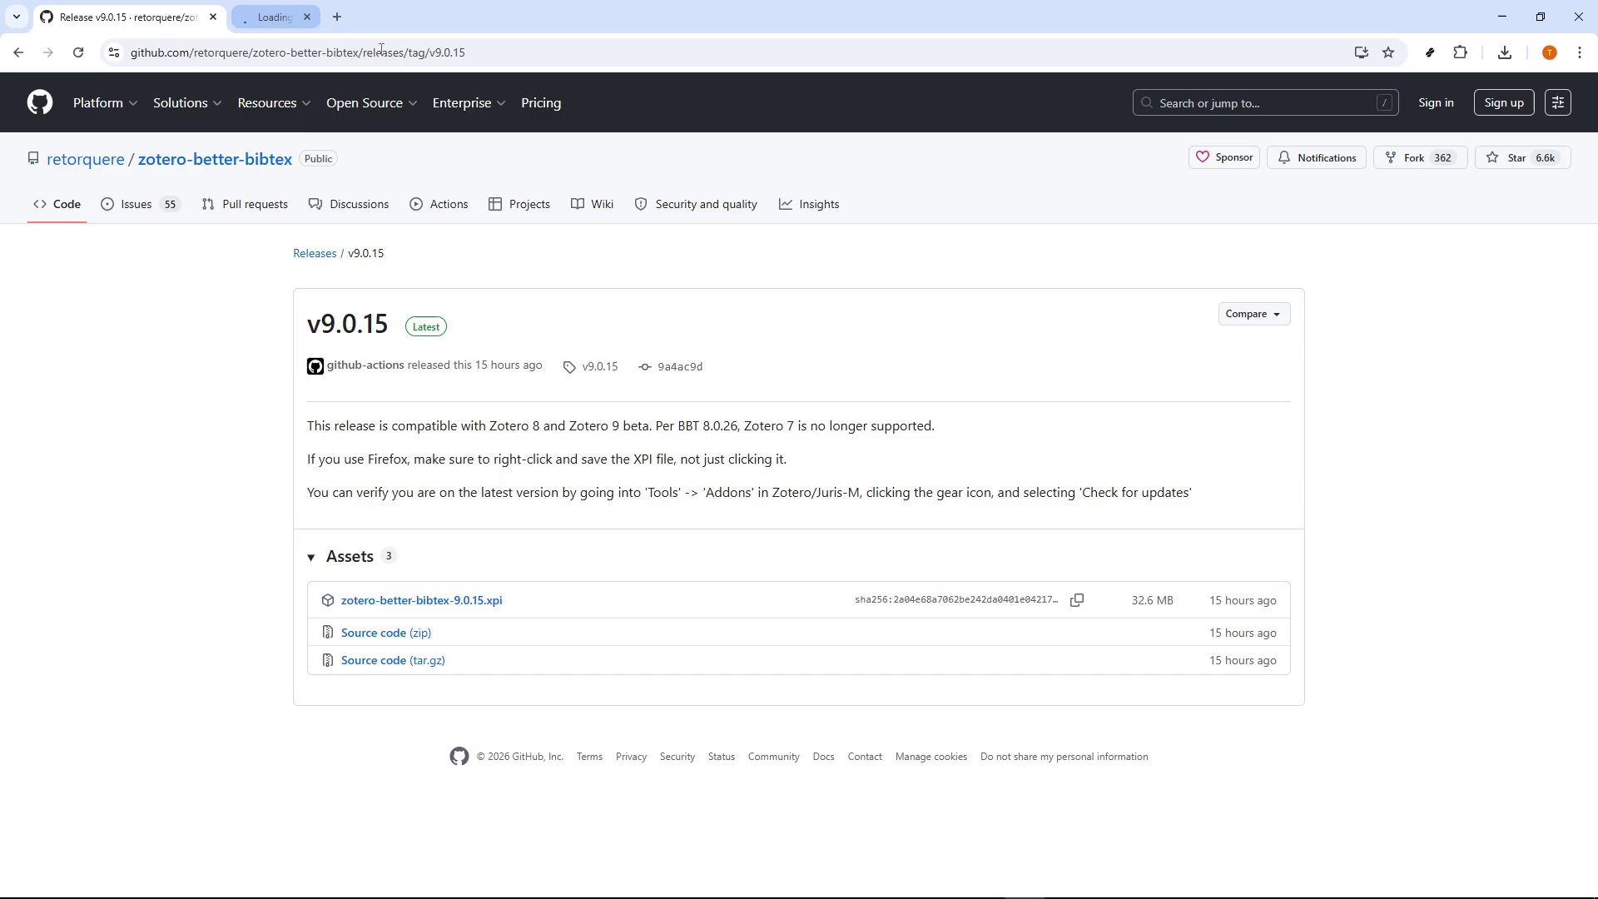
{"action": "key", "text": "alt+Tab"}
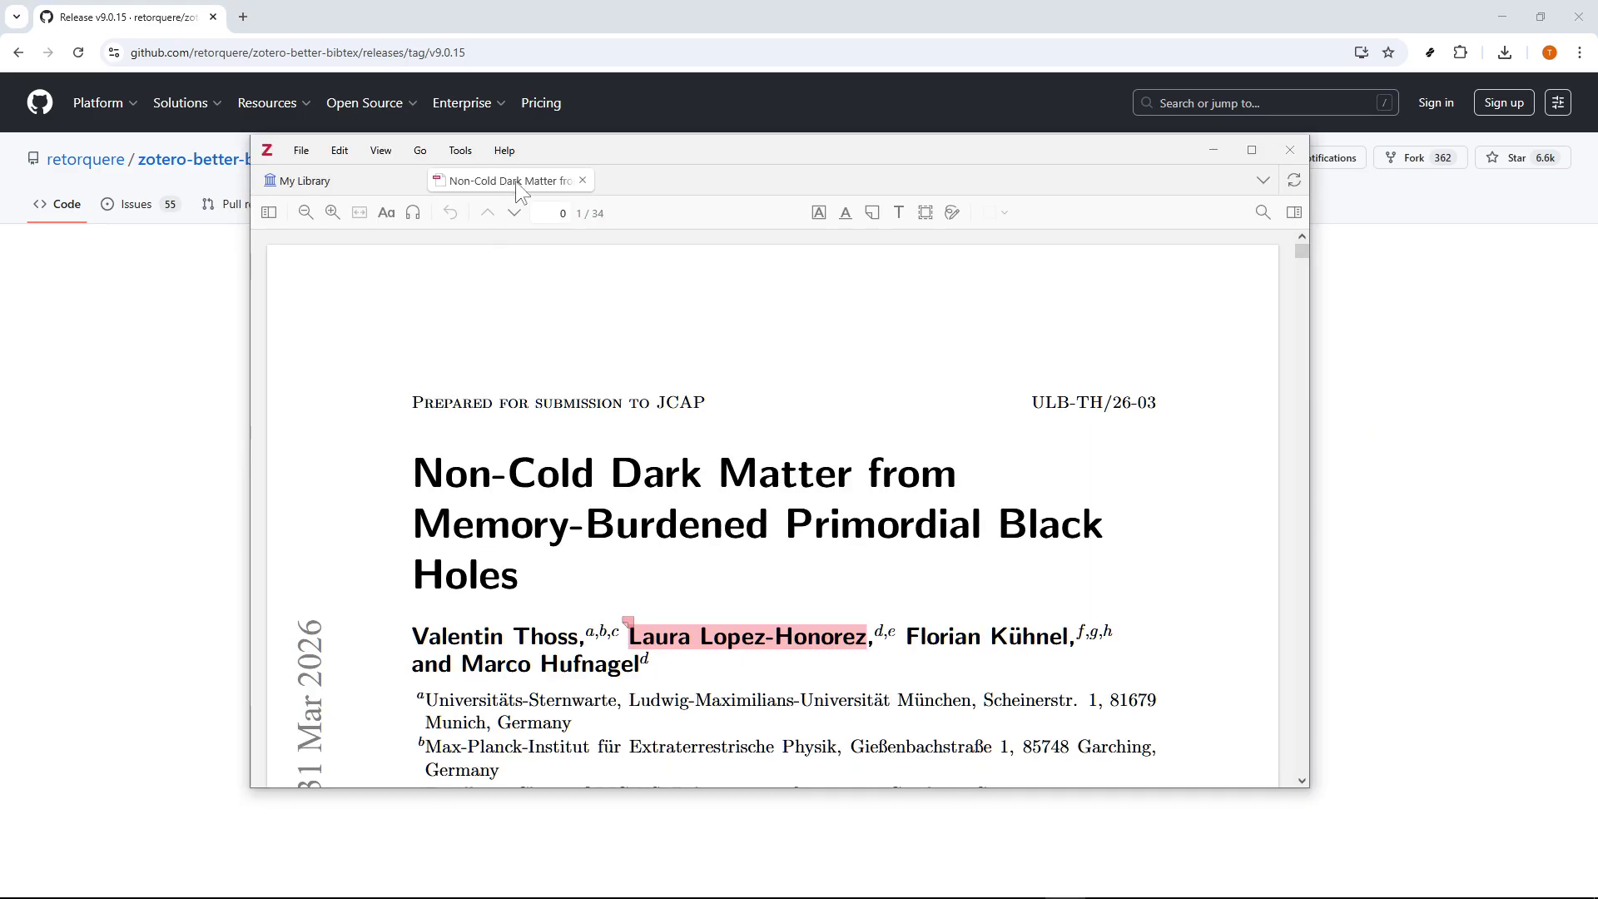
Regenerate the BibTeX key of the "Non-Cold Dark Matter from Memory-Burdened Primordial Black Holes" item in My Library and check its citation key.
{"action": "left_click", "coordinate": [365, 176]}
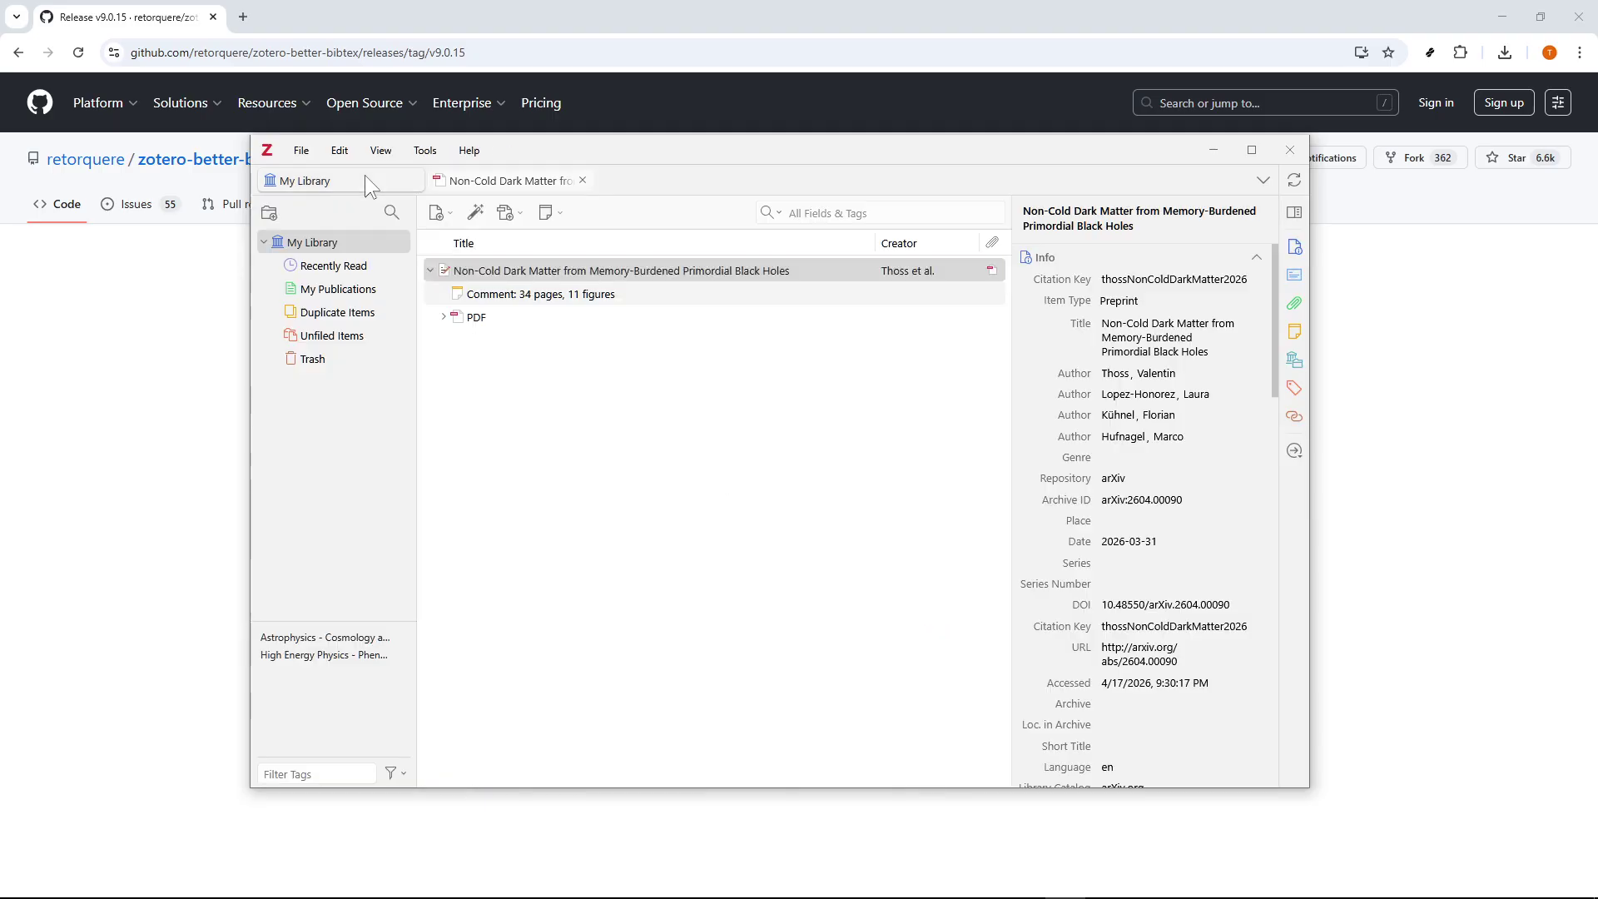
{"action": "right_click", "coordinate": [793, 277]}
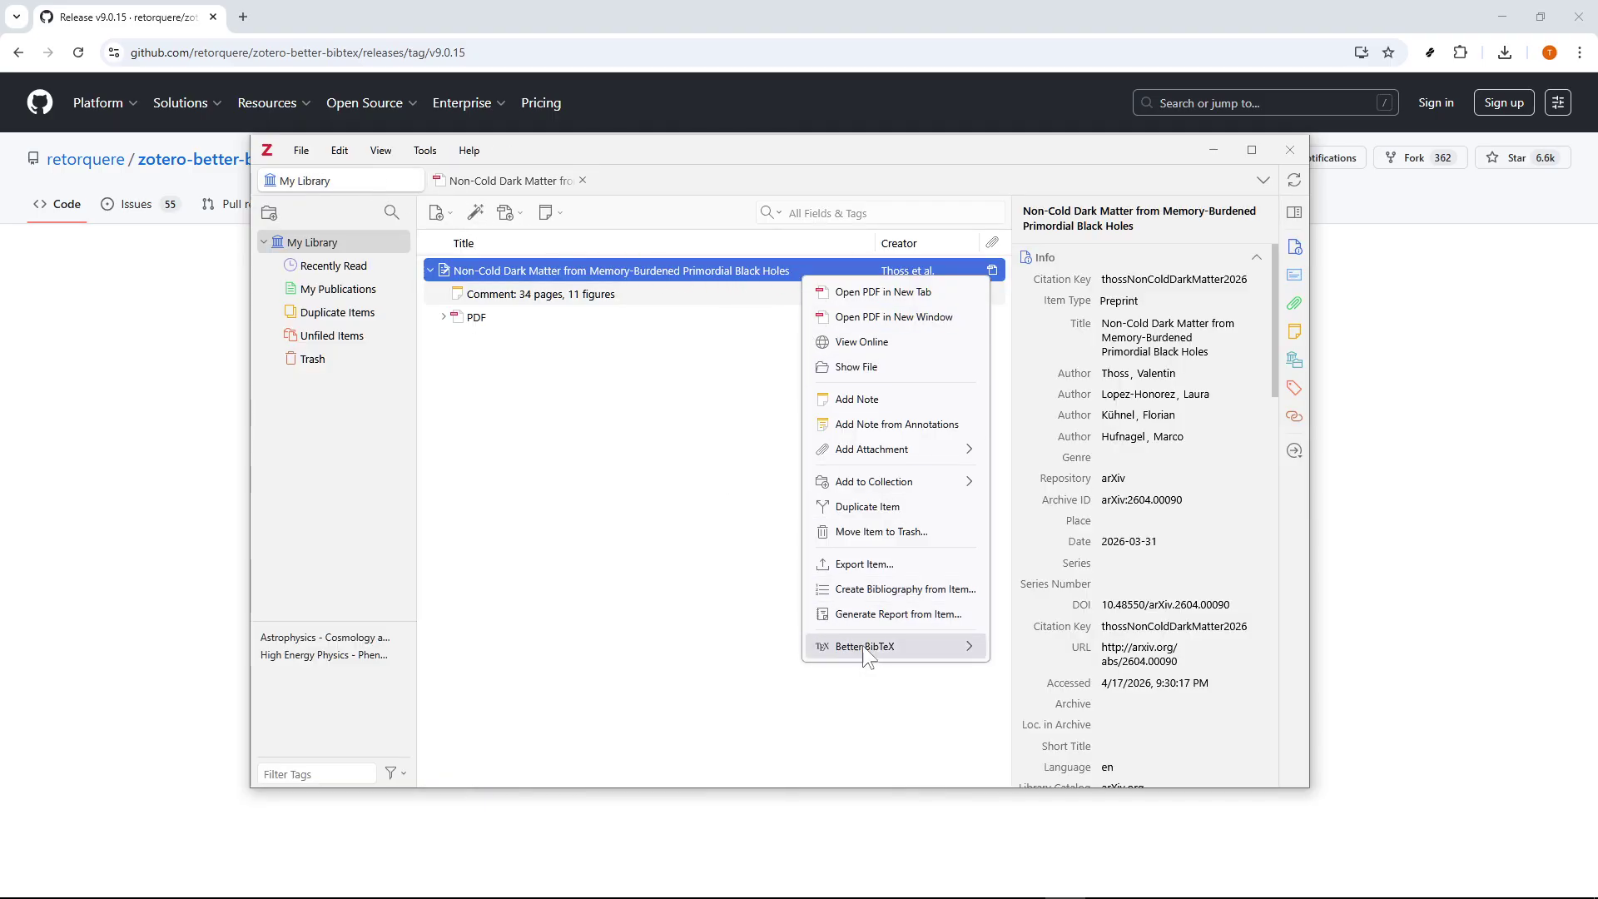
{"action": "mouse_move", "coordinate": [959, 653]}
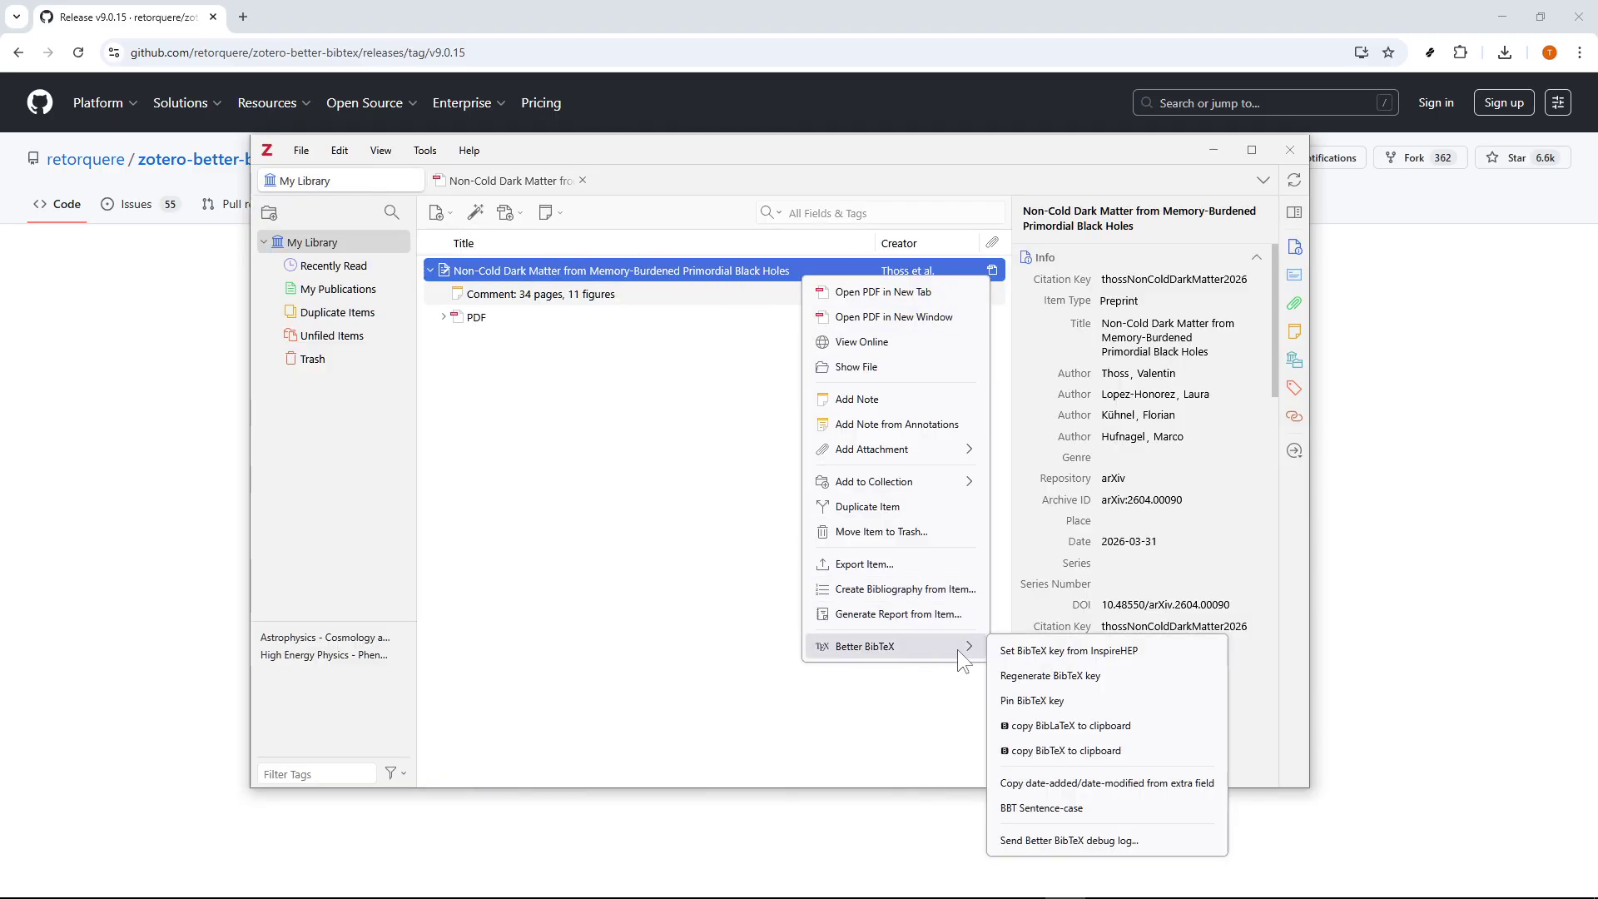
{"action": "left_click", "coordinate": [1049, 676]}
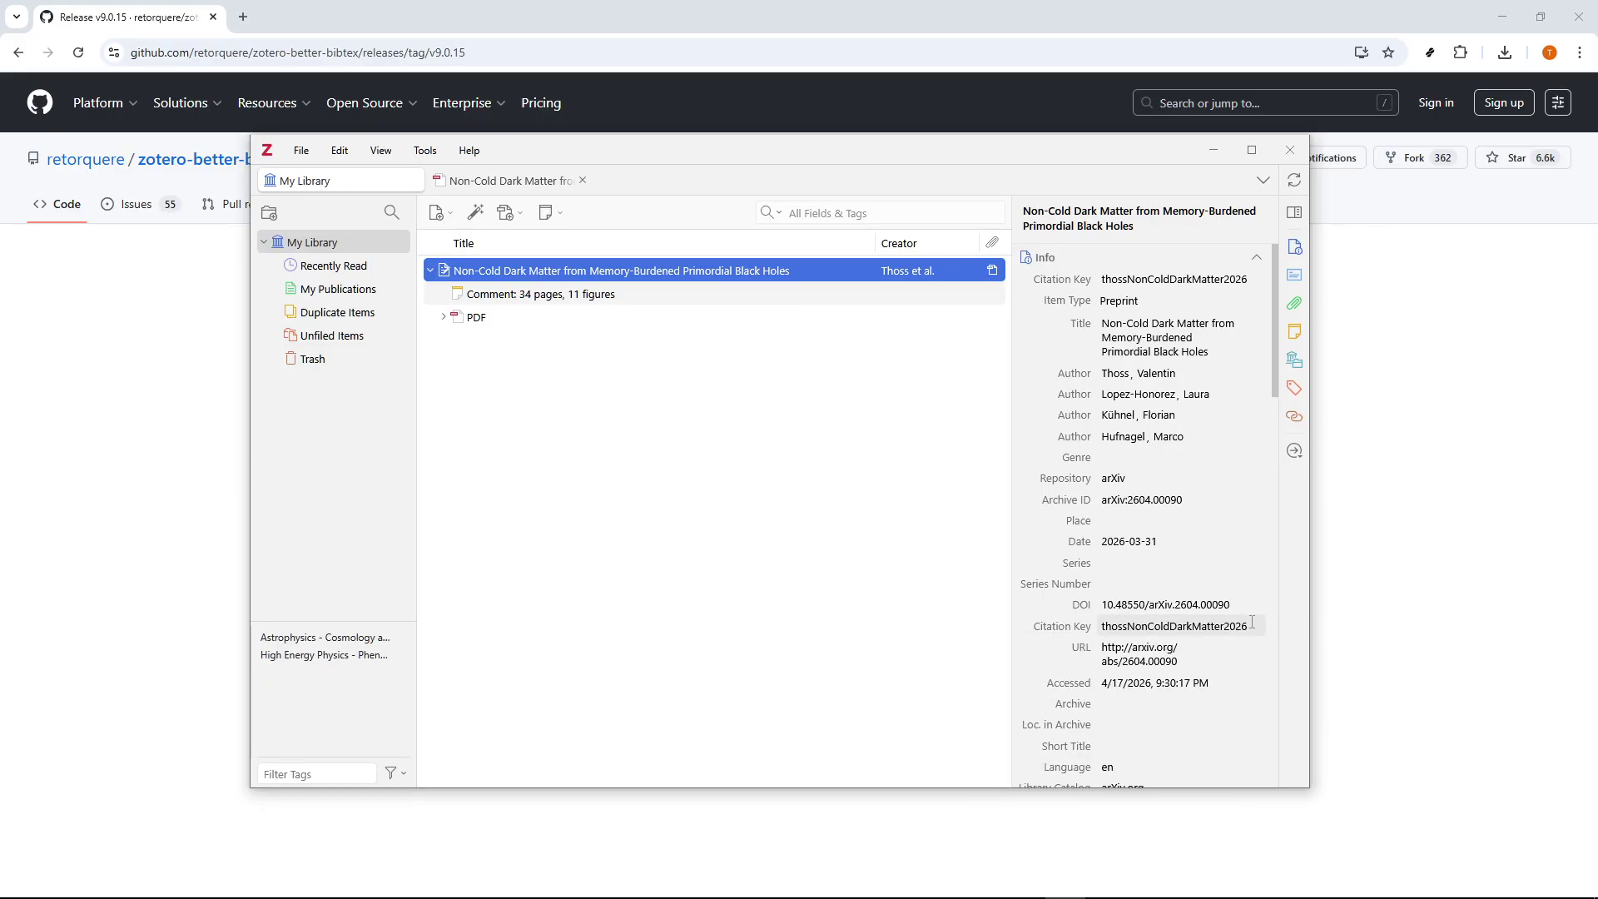
{"action": "left_click_drag", "start_coordinate": [1252, 622], "coordinate": [1101, 626]}
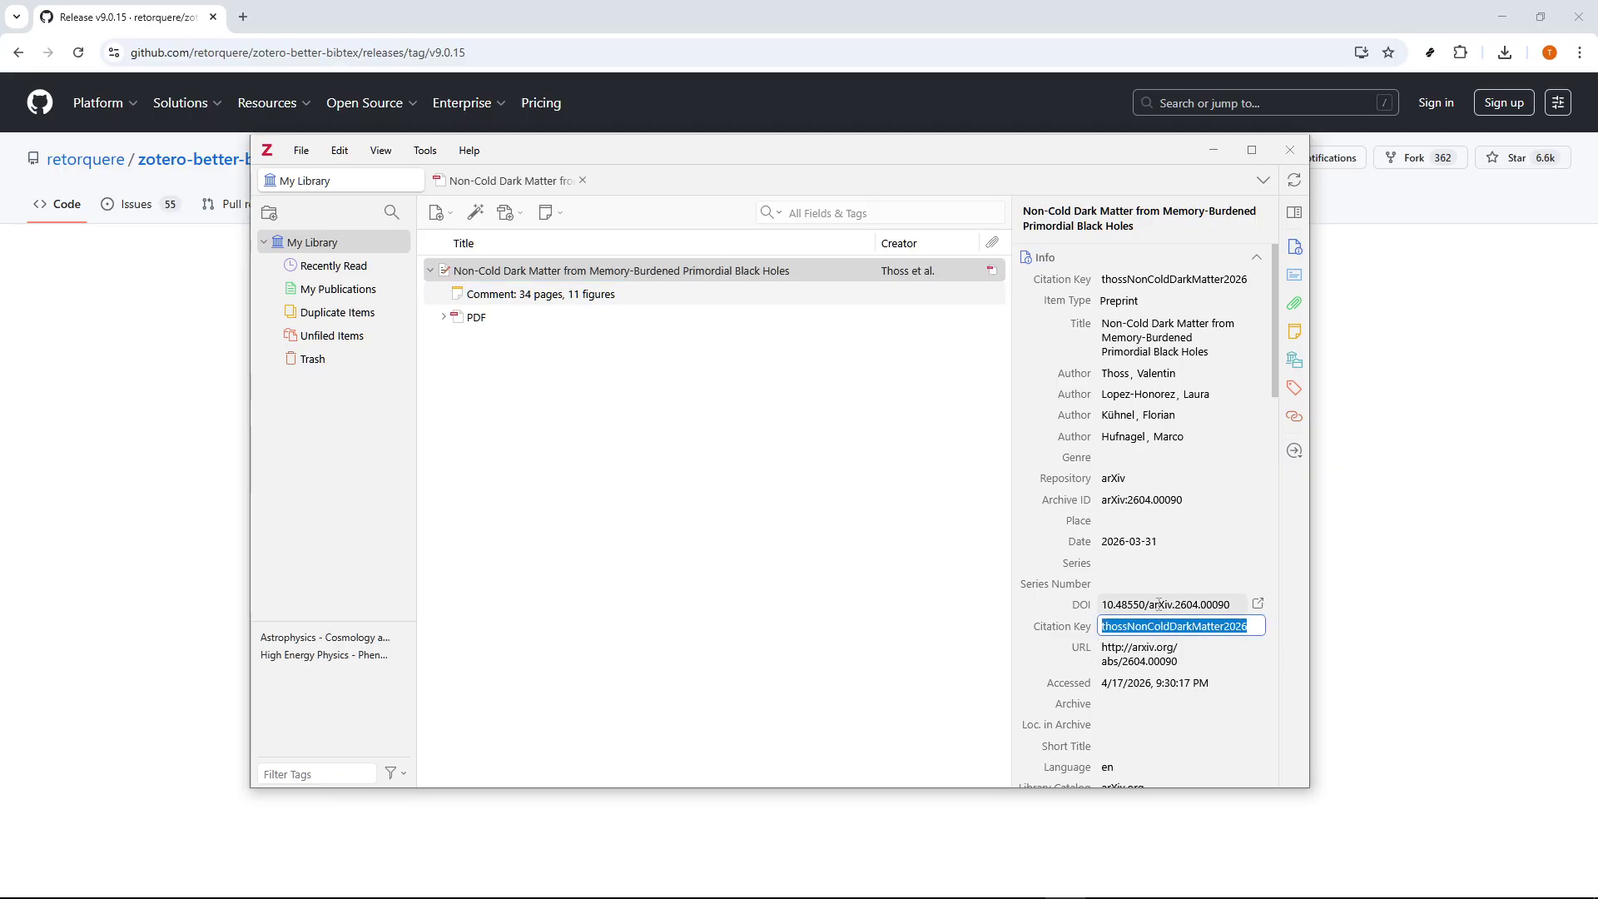
{"action": "left_click", "coordinate": [896, 606]}
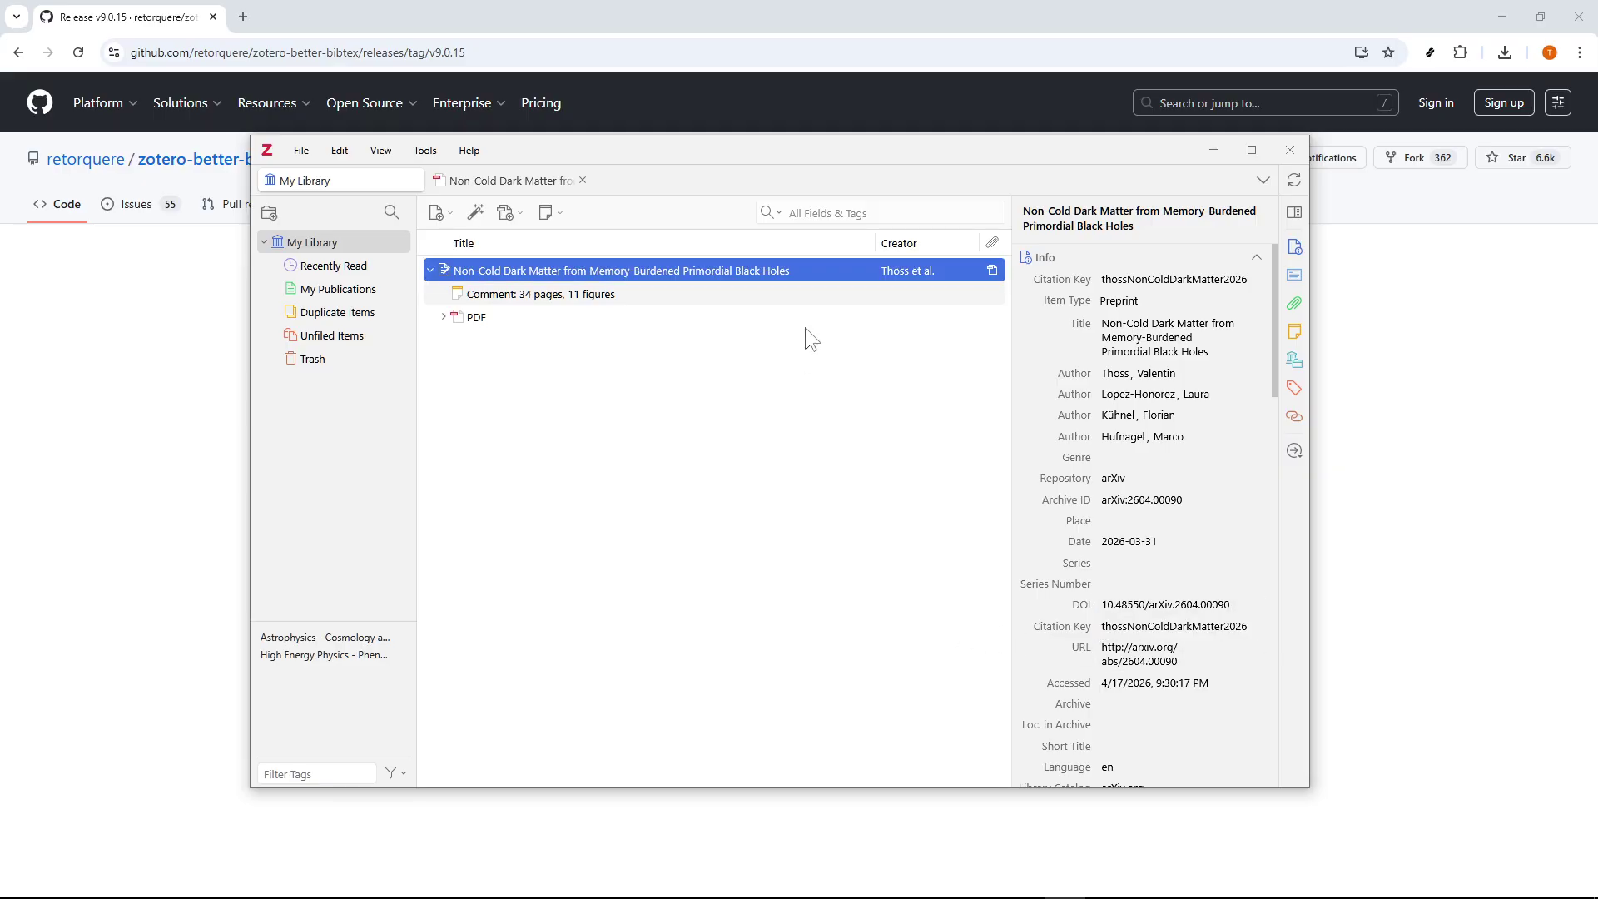
Switch to Obsidian and turn on community plugins in its settings.
{"action": "key", "text": "alt+Tab"}
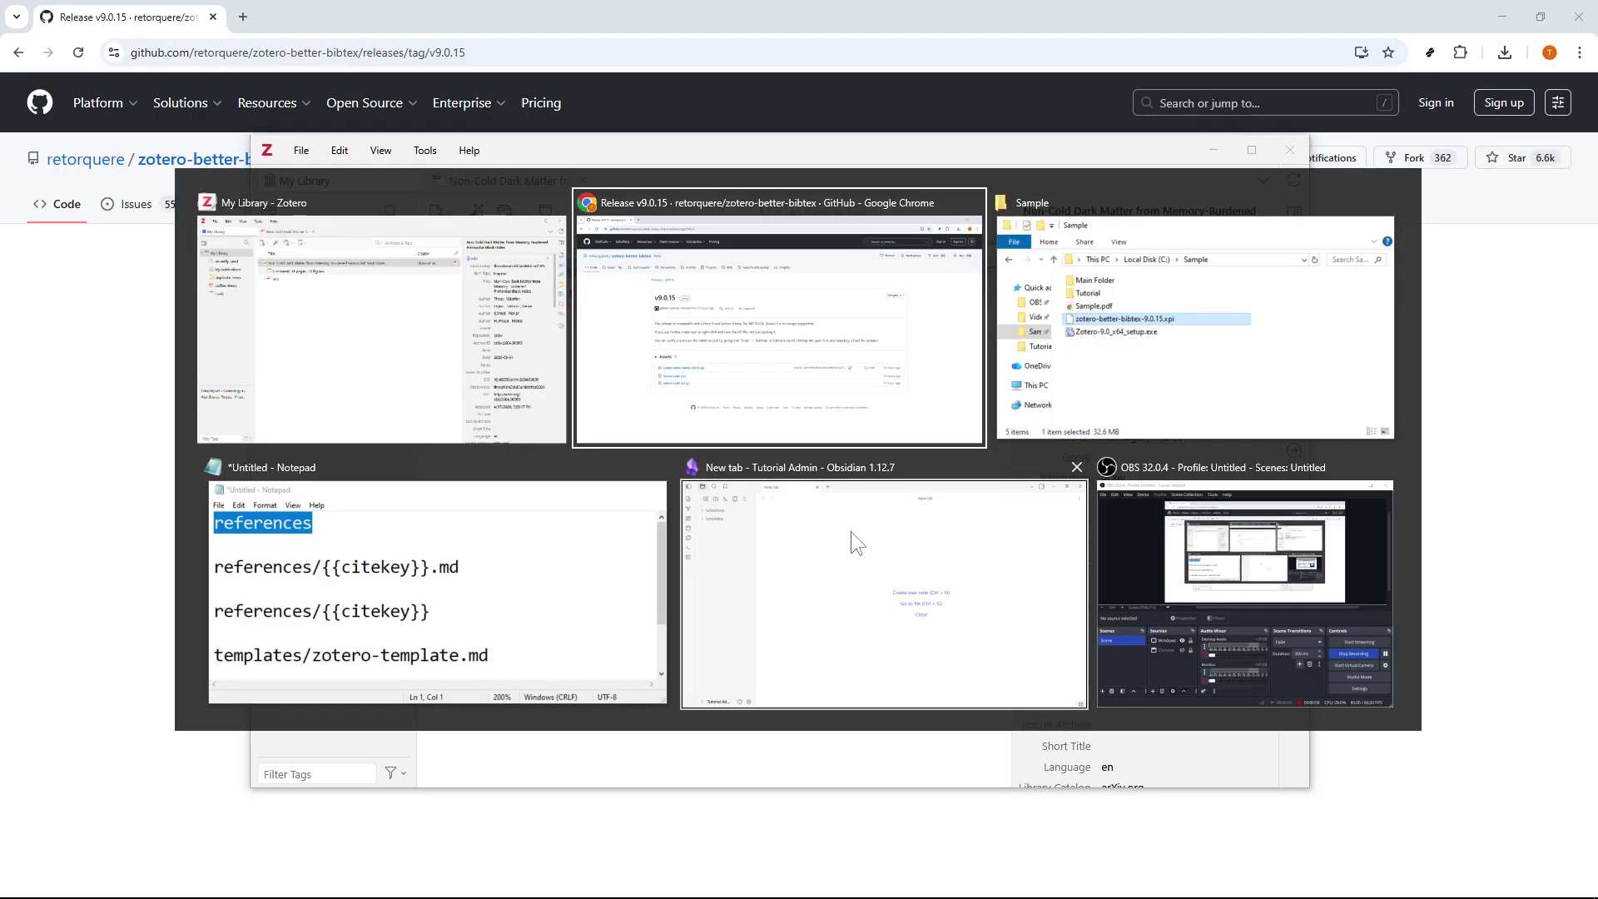
{"action": "left_click", "coordinate": [851, 531]}
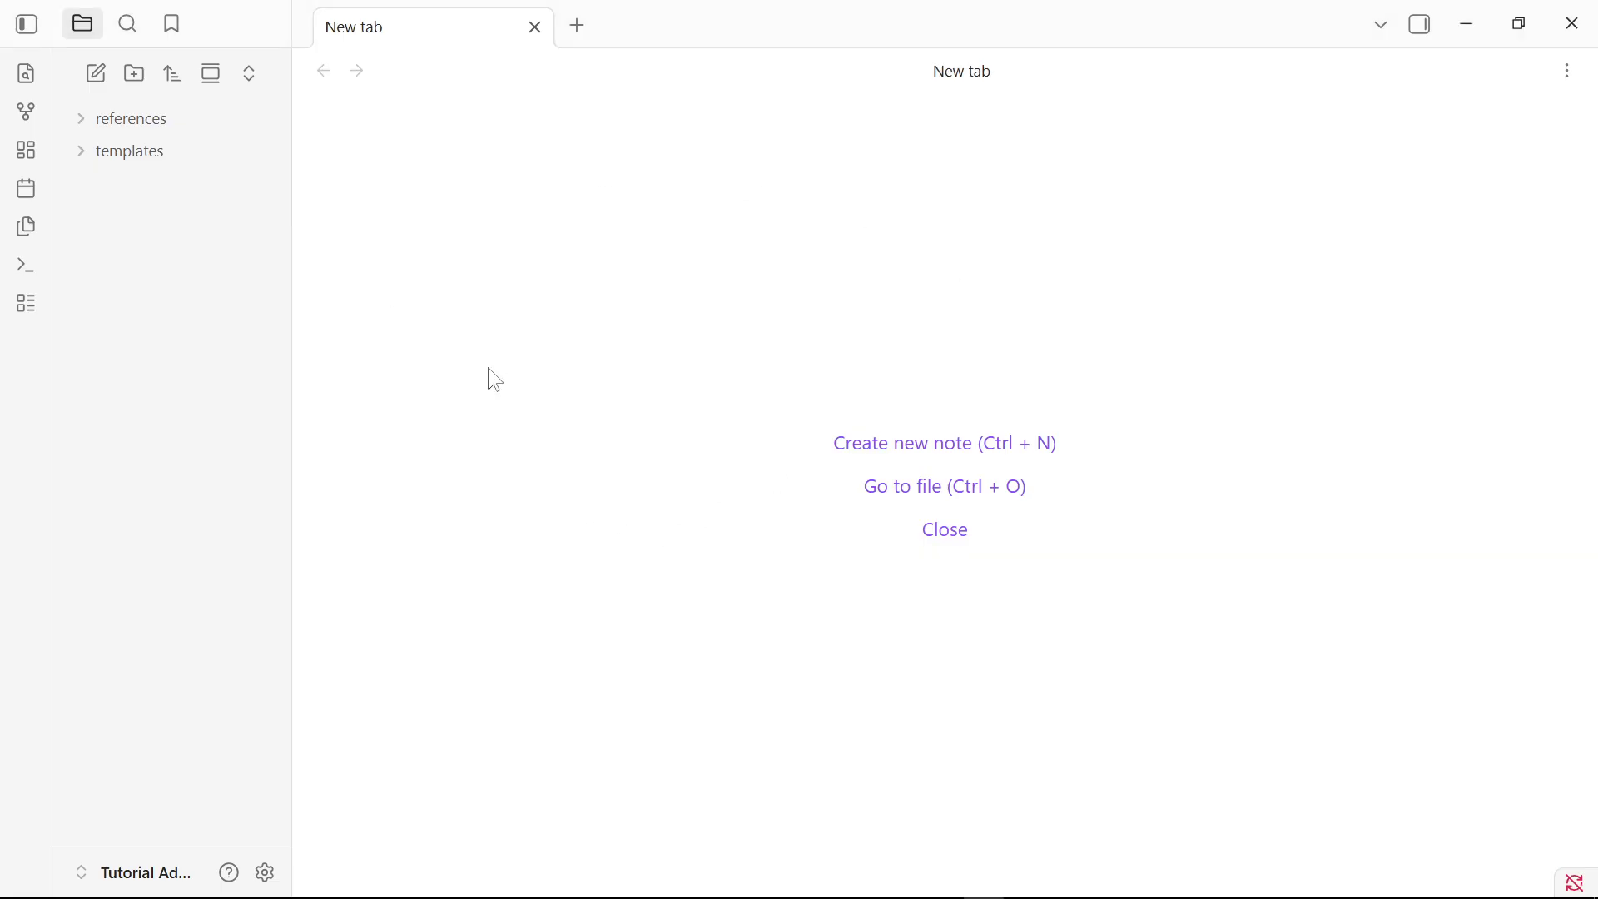
{"action": "left_click", "coordinate": [265, 873]}
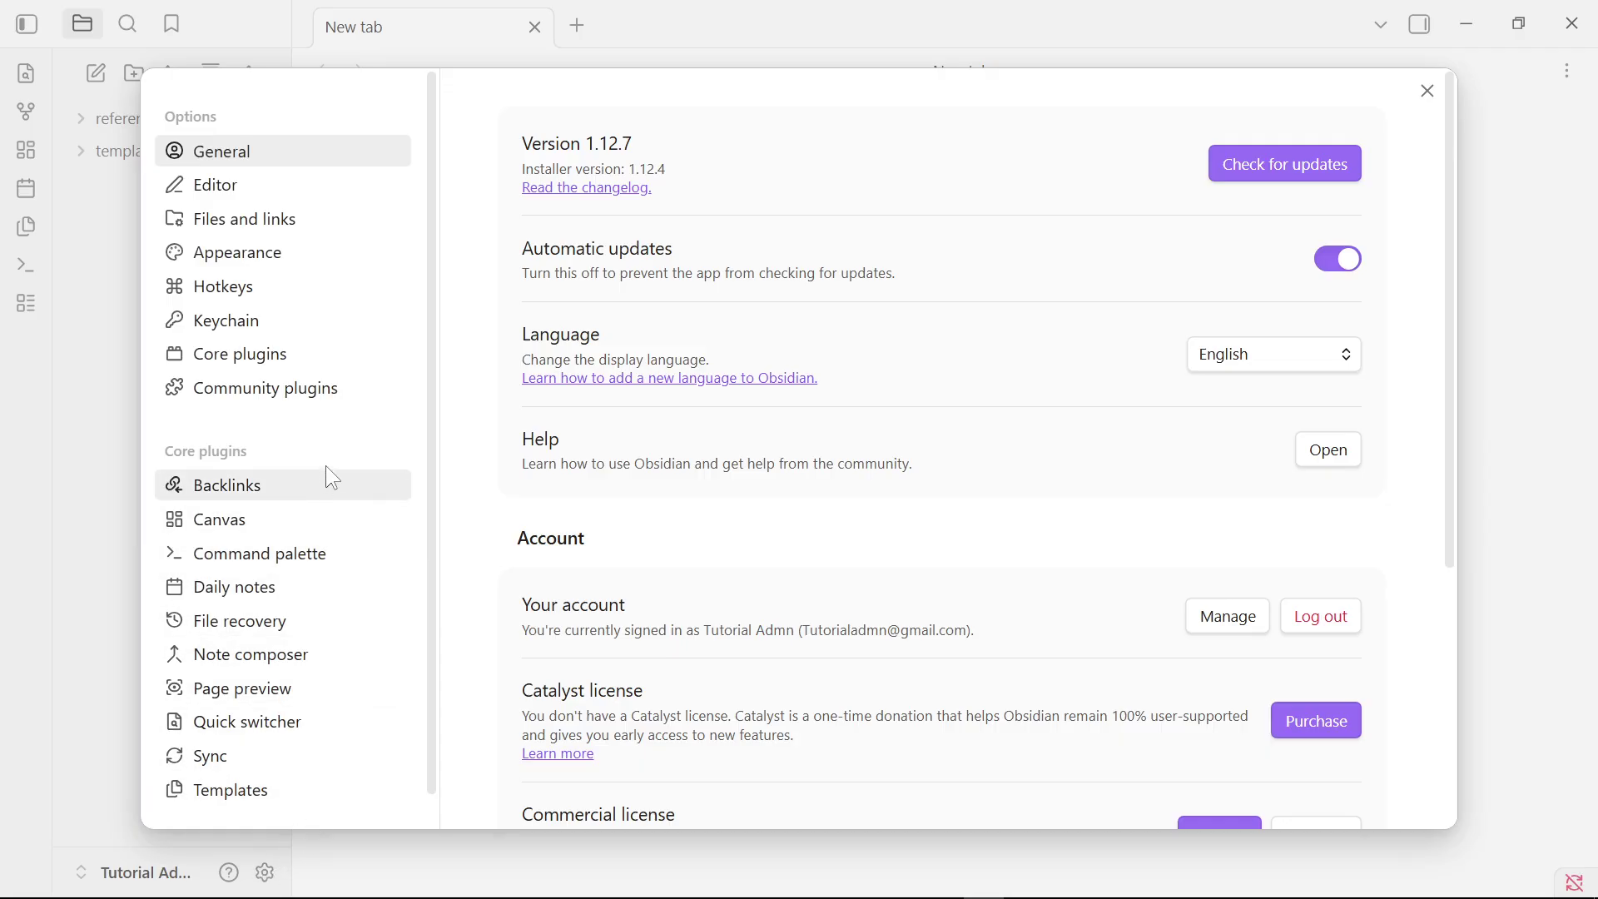
{"action": "left_click", "coordinate": [267, 386]}
{"action": "scroll", "coordinate": [646, 417], "scroll_direction": "down", "scroll_amount": 2}
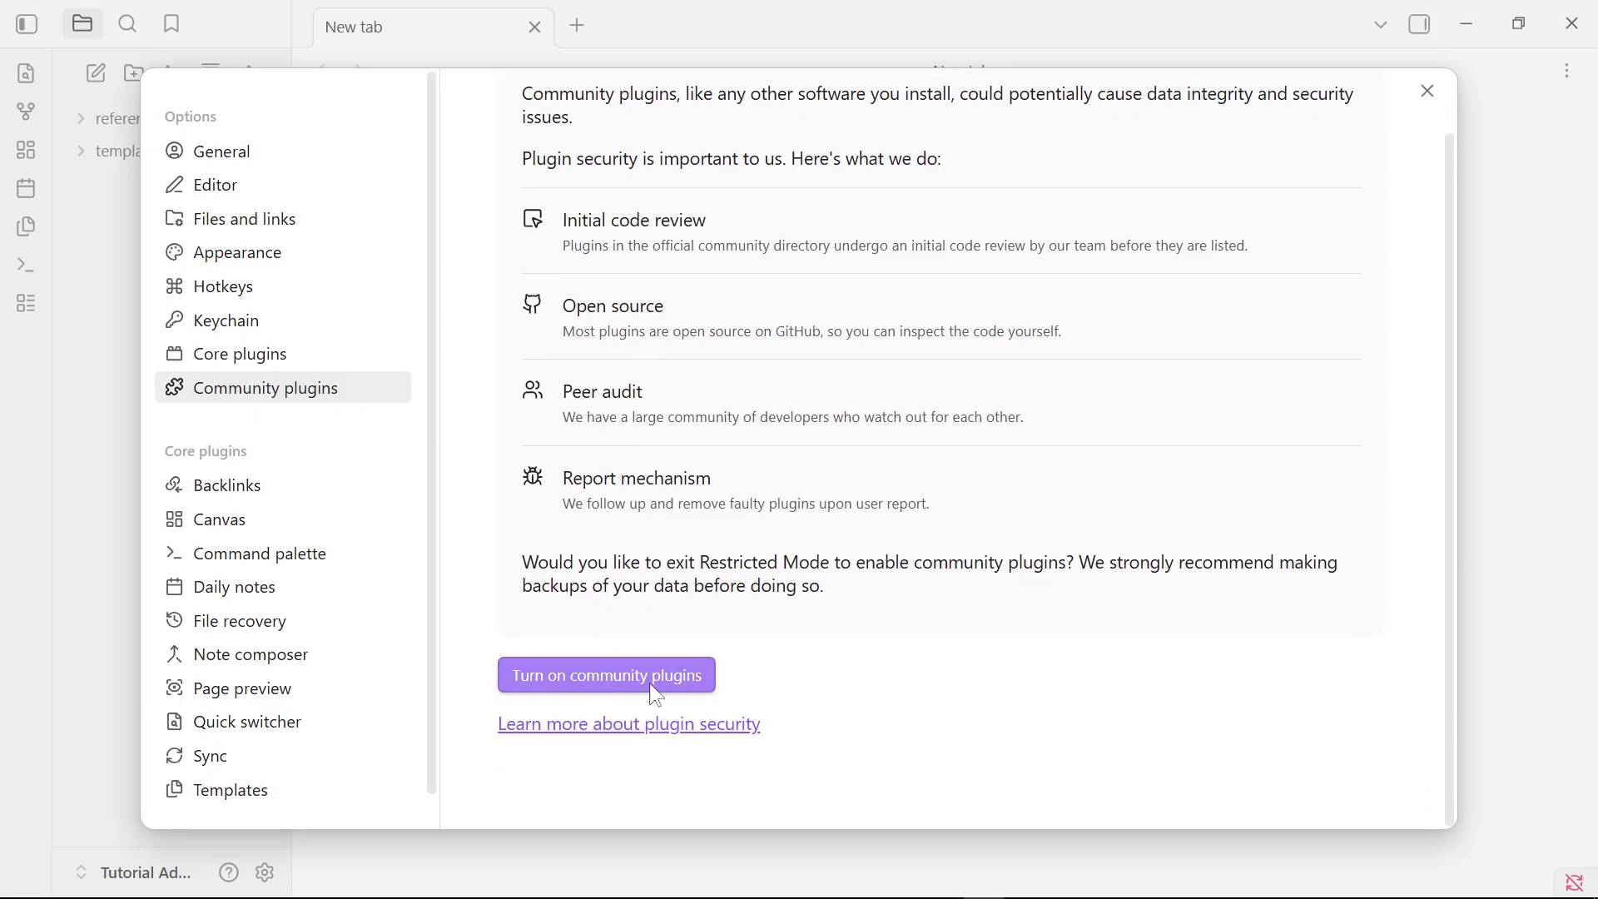
{"action": "left_click", "coordinate": [628, 687]}
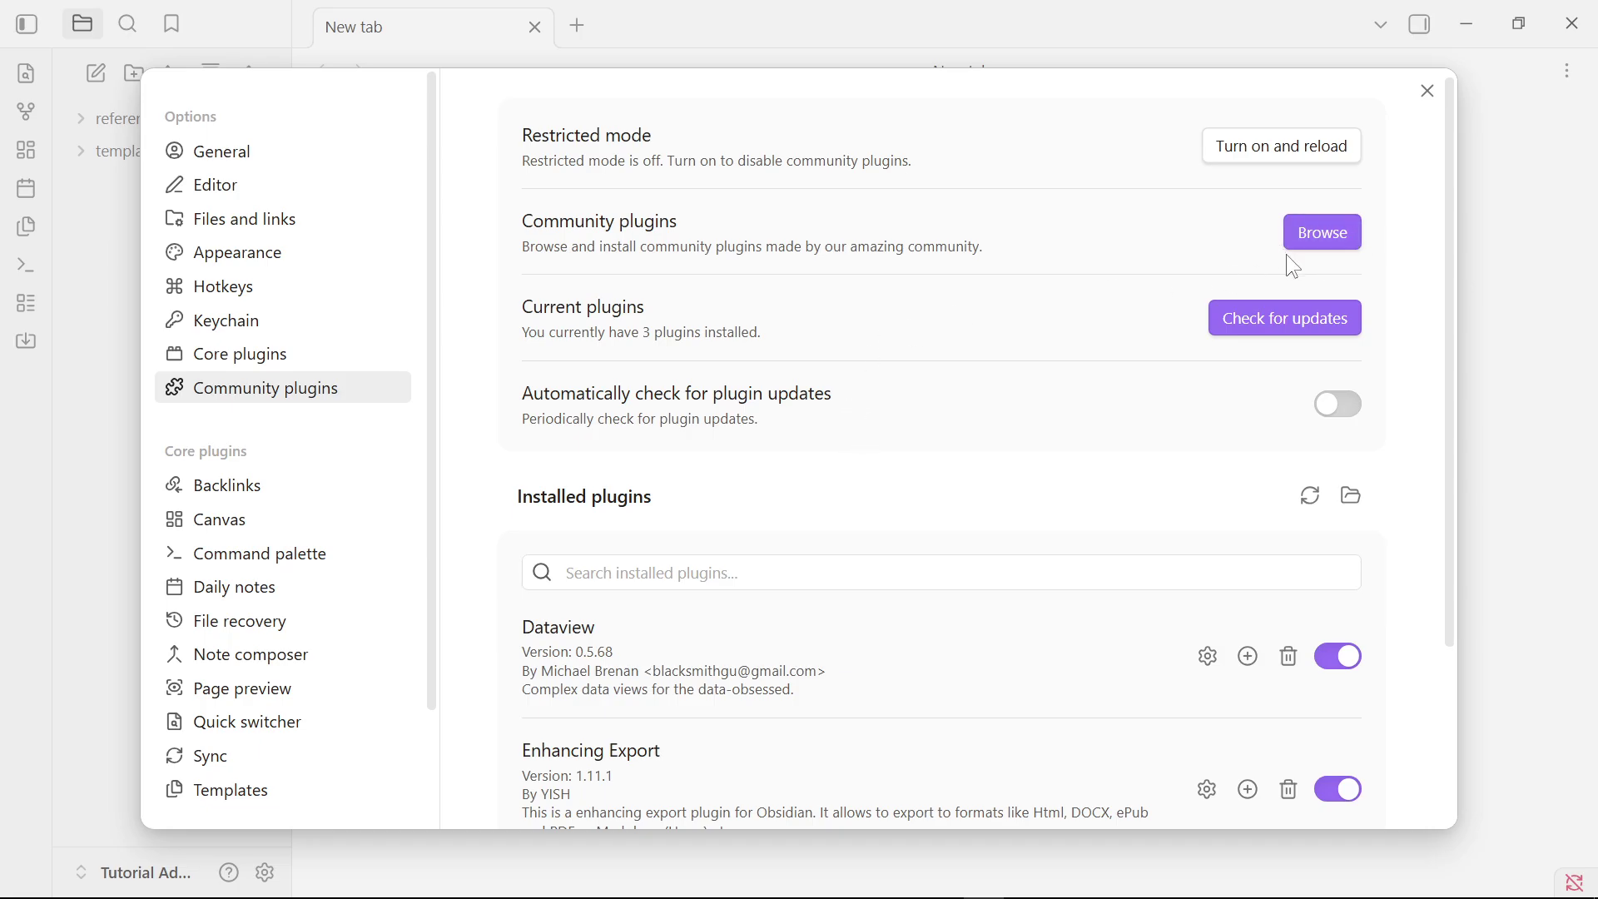
Search the community plugins for "zotero", and install and enable Zotero Integration.
{"action": "left_click", "coordinate": [1310, 230]}
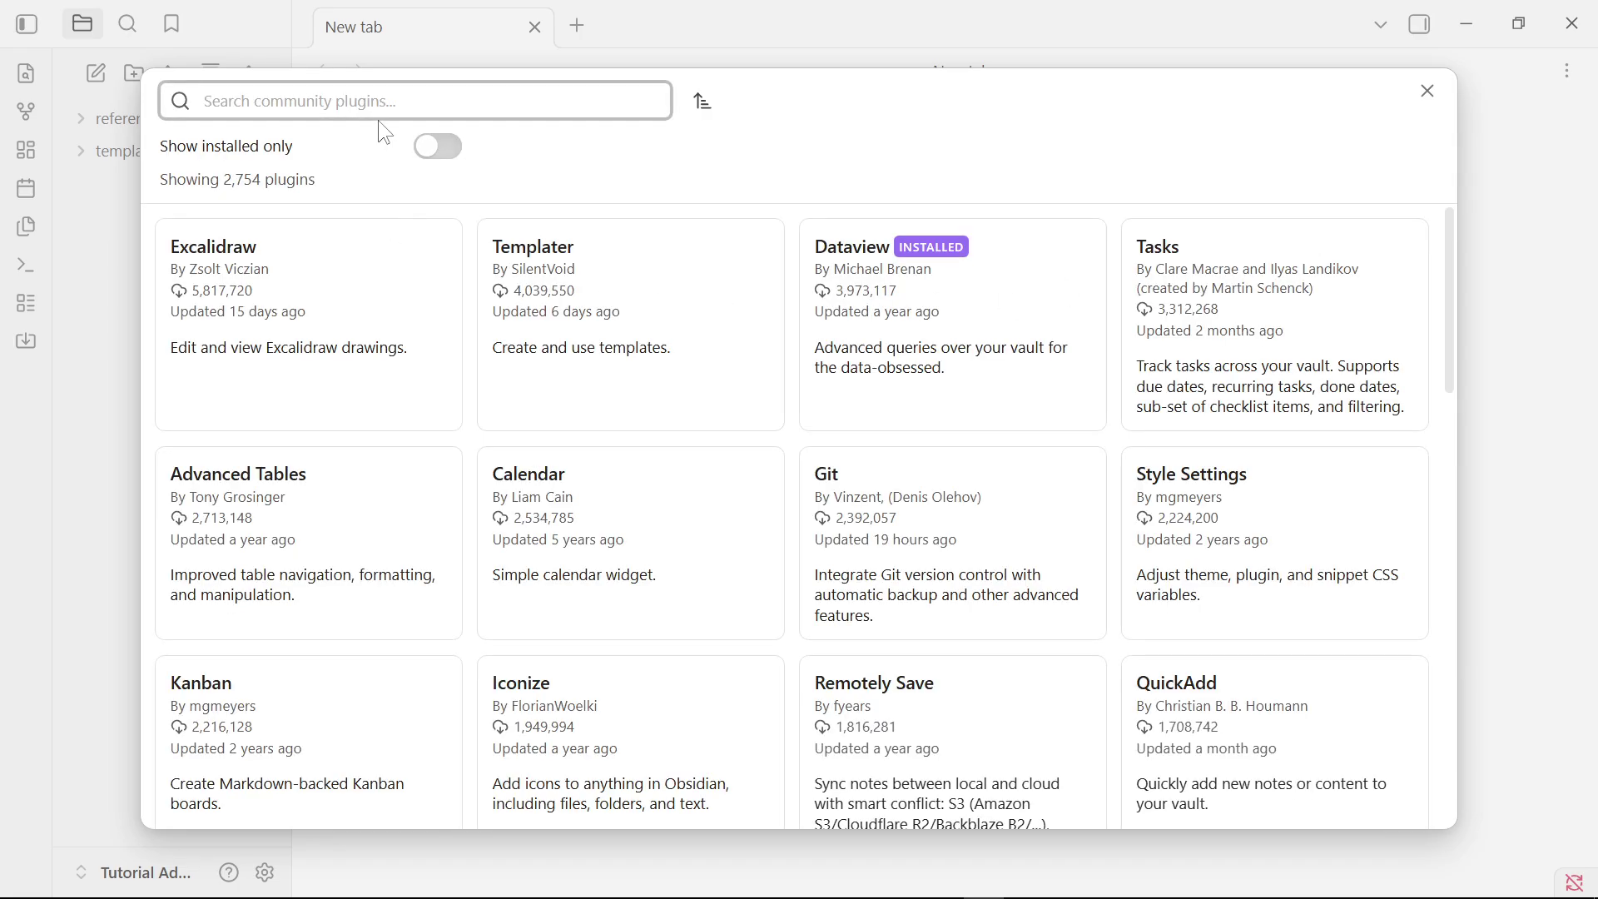
{"action": "type", "text": "zote"}
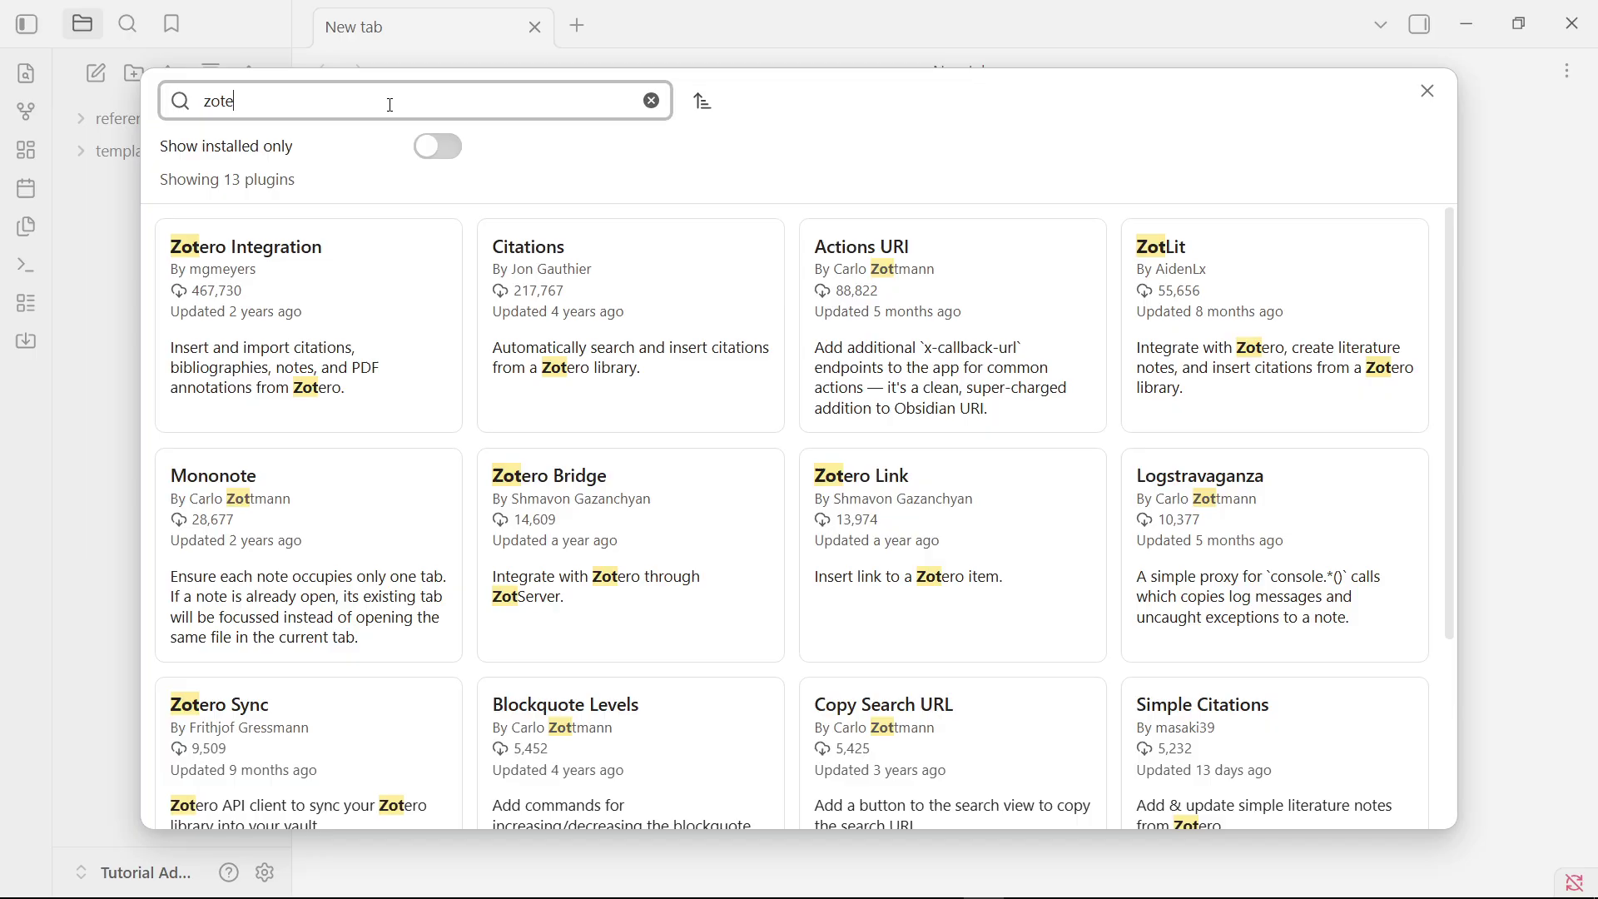
{"action": "type", "text": "ro"}
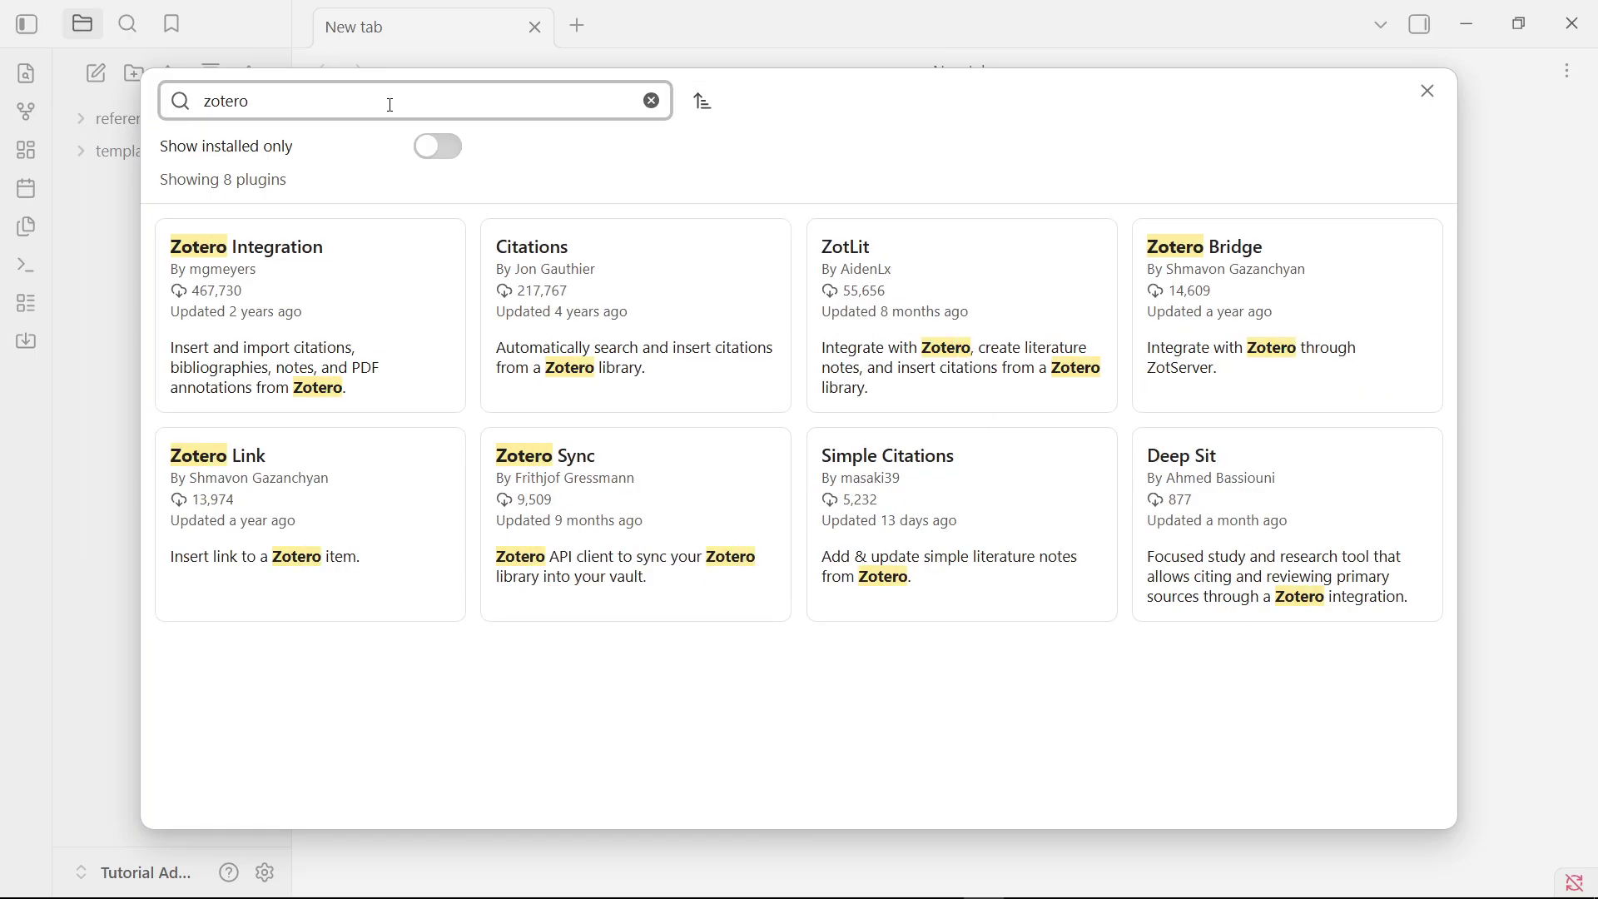
{"action": "left_click", "coordinate": [309, 263]}
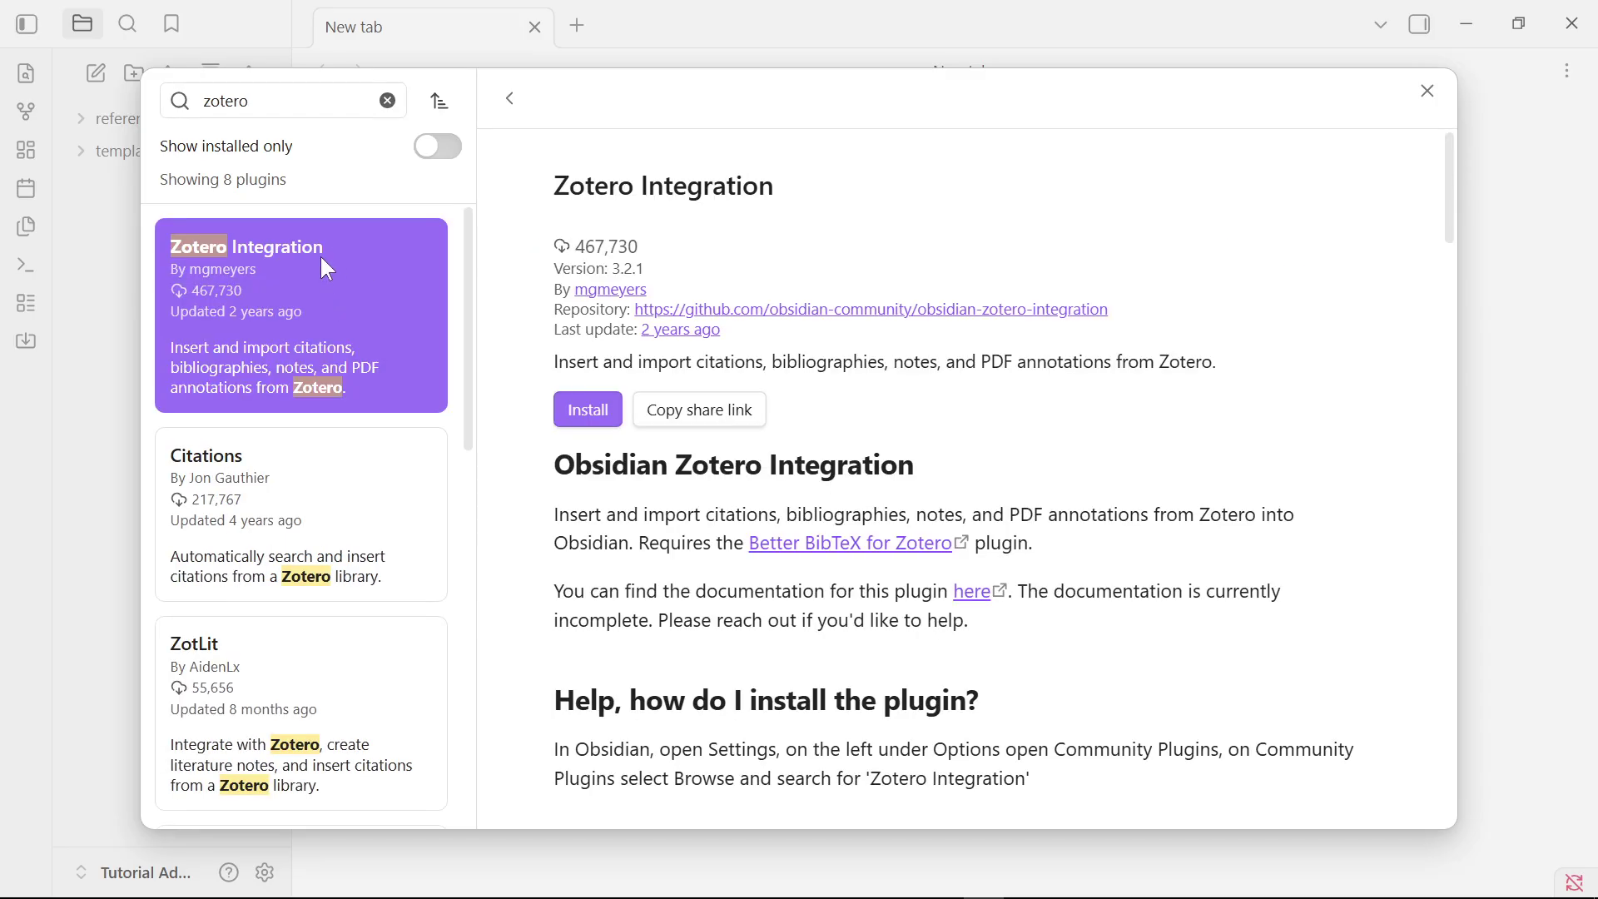
{"action": "left_click", "coordinate": [581, 416]}
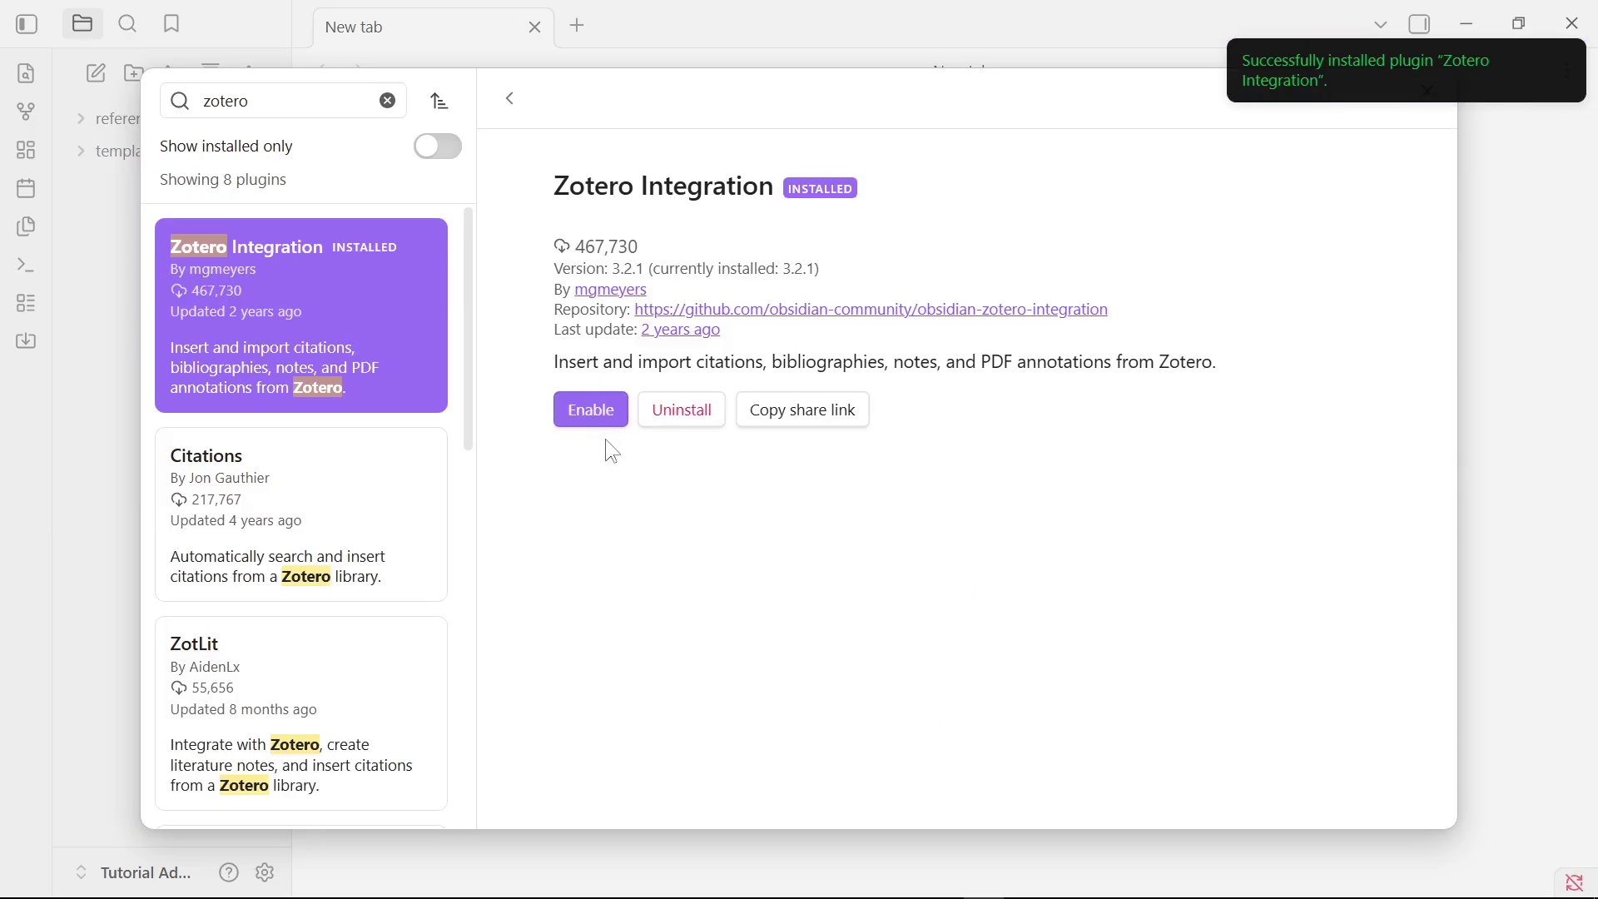
{"action": "left_click", "coordinate": [596, 425]}
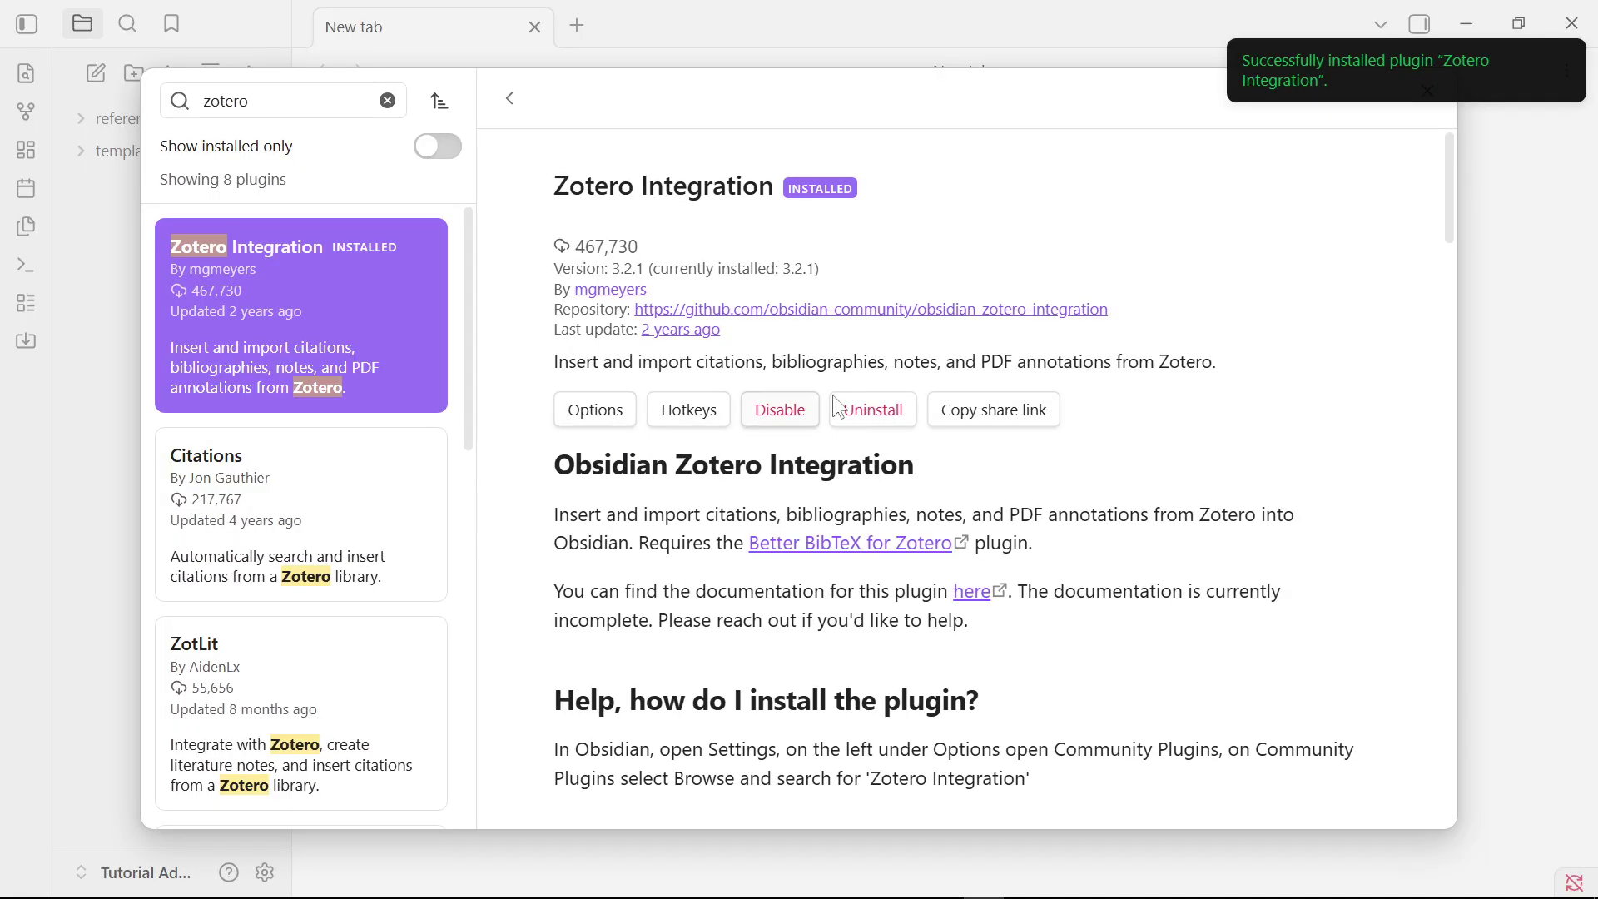
Leave the plugin browser and open the Zotero Integration plugin's settings from the installed plugins.
{"action": "left_click", "coordinate": [1440, 92]}
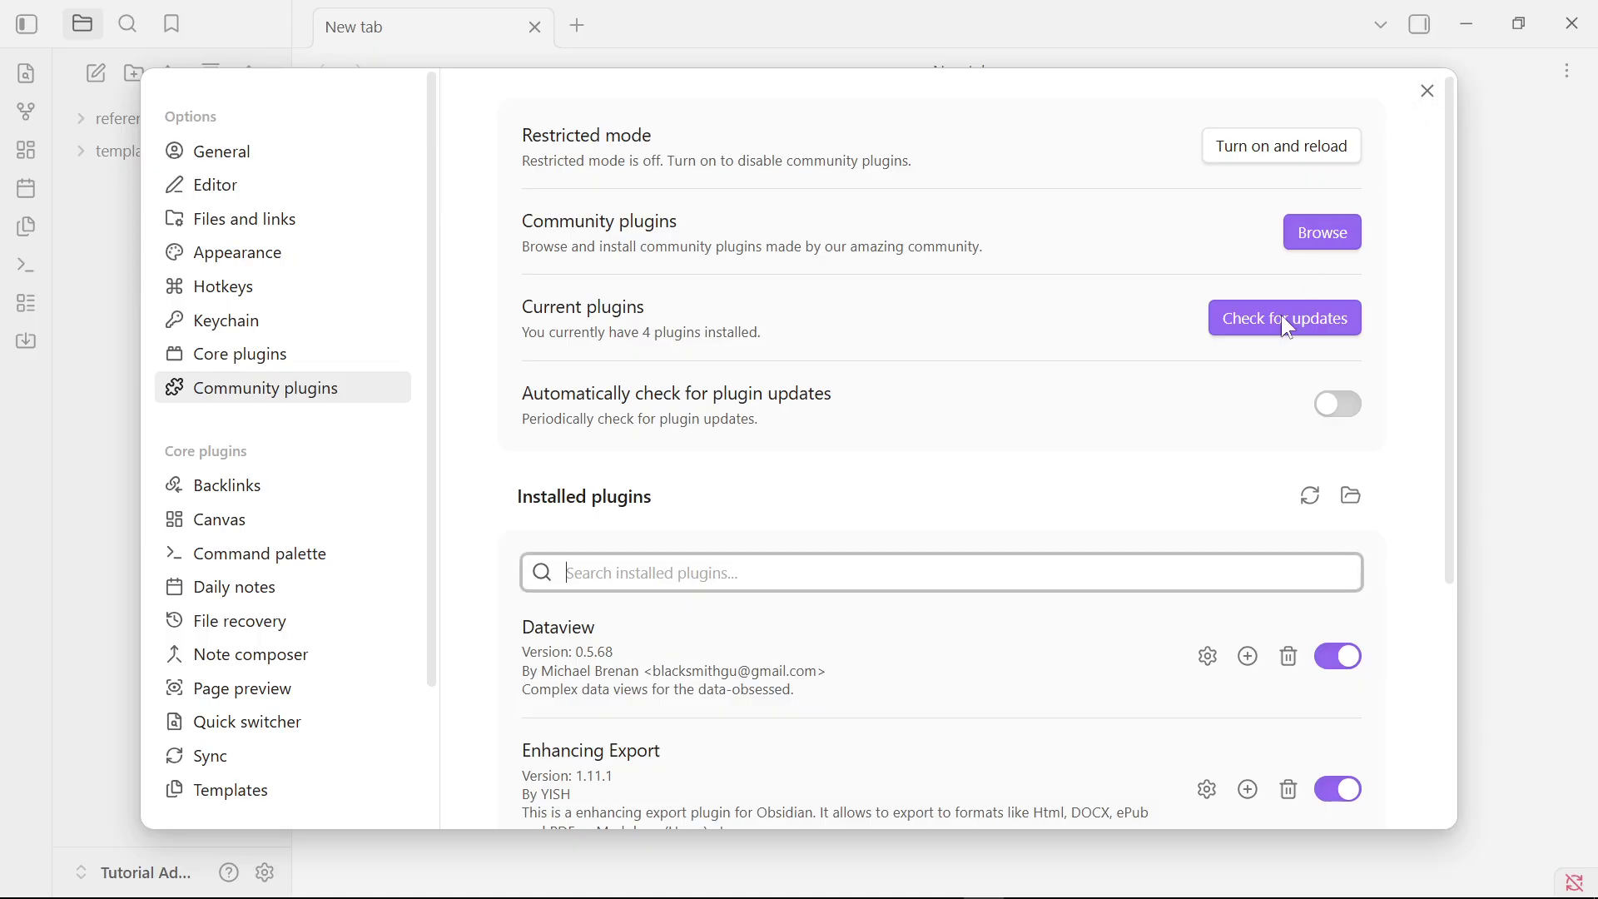
{"action": "scroll", "coordinate": [1191, 408], "scroll_direction": "down", "scroll_amount": 3}
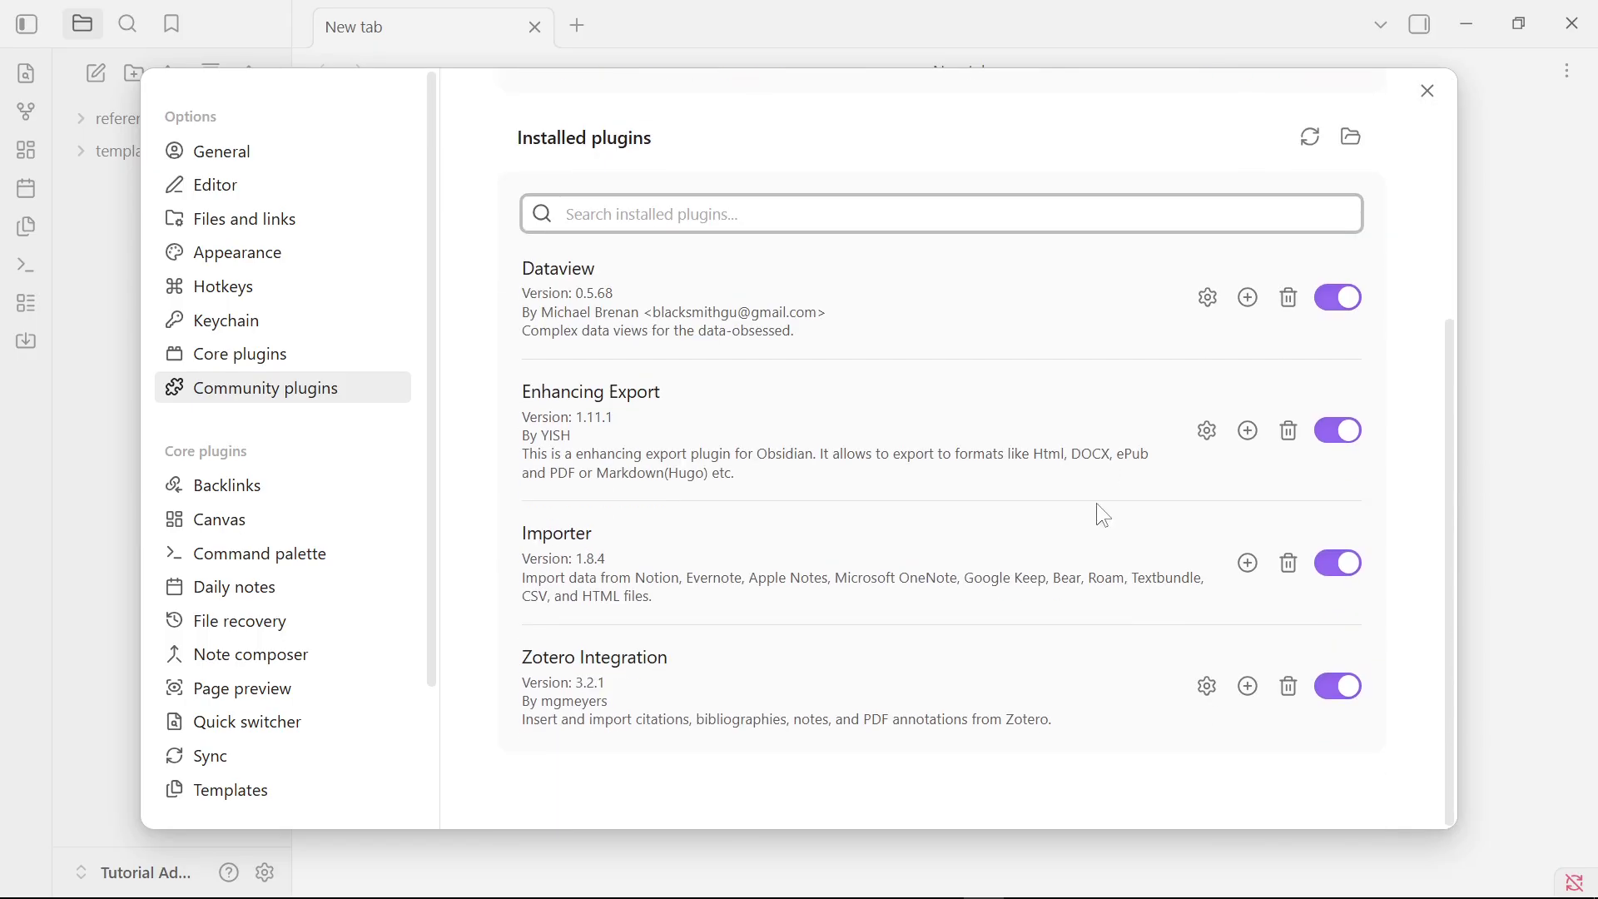
{"action": "left_click", "coordinate": [1214, 688]}
{"action": "scroll", "coordinate": [1082, 583], "scroll_direction": "down", "scroll_amount": 9}
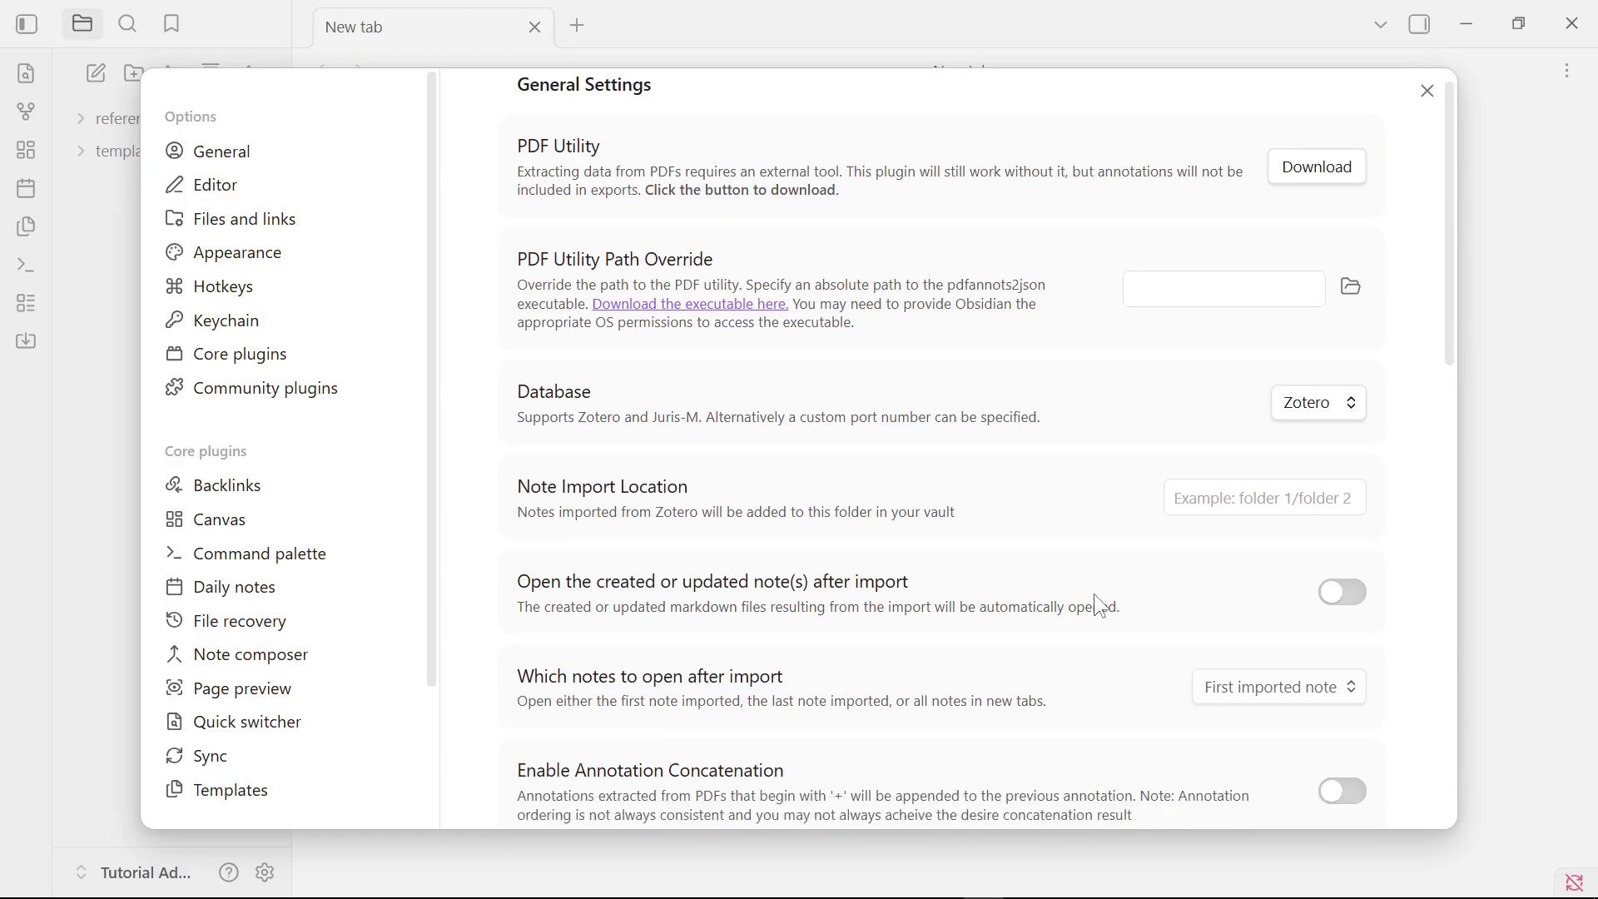
Reopen the Zotero Integration settings from the installed community plugins and download the PDF Utility.
{"action": "scroll", "coordinate": [1041, 624], "scroll_direction": "down", "scroll_amount": 6}
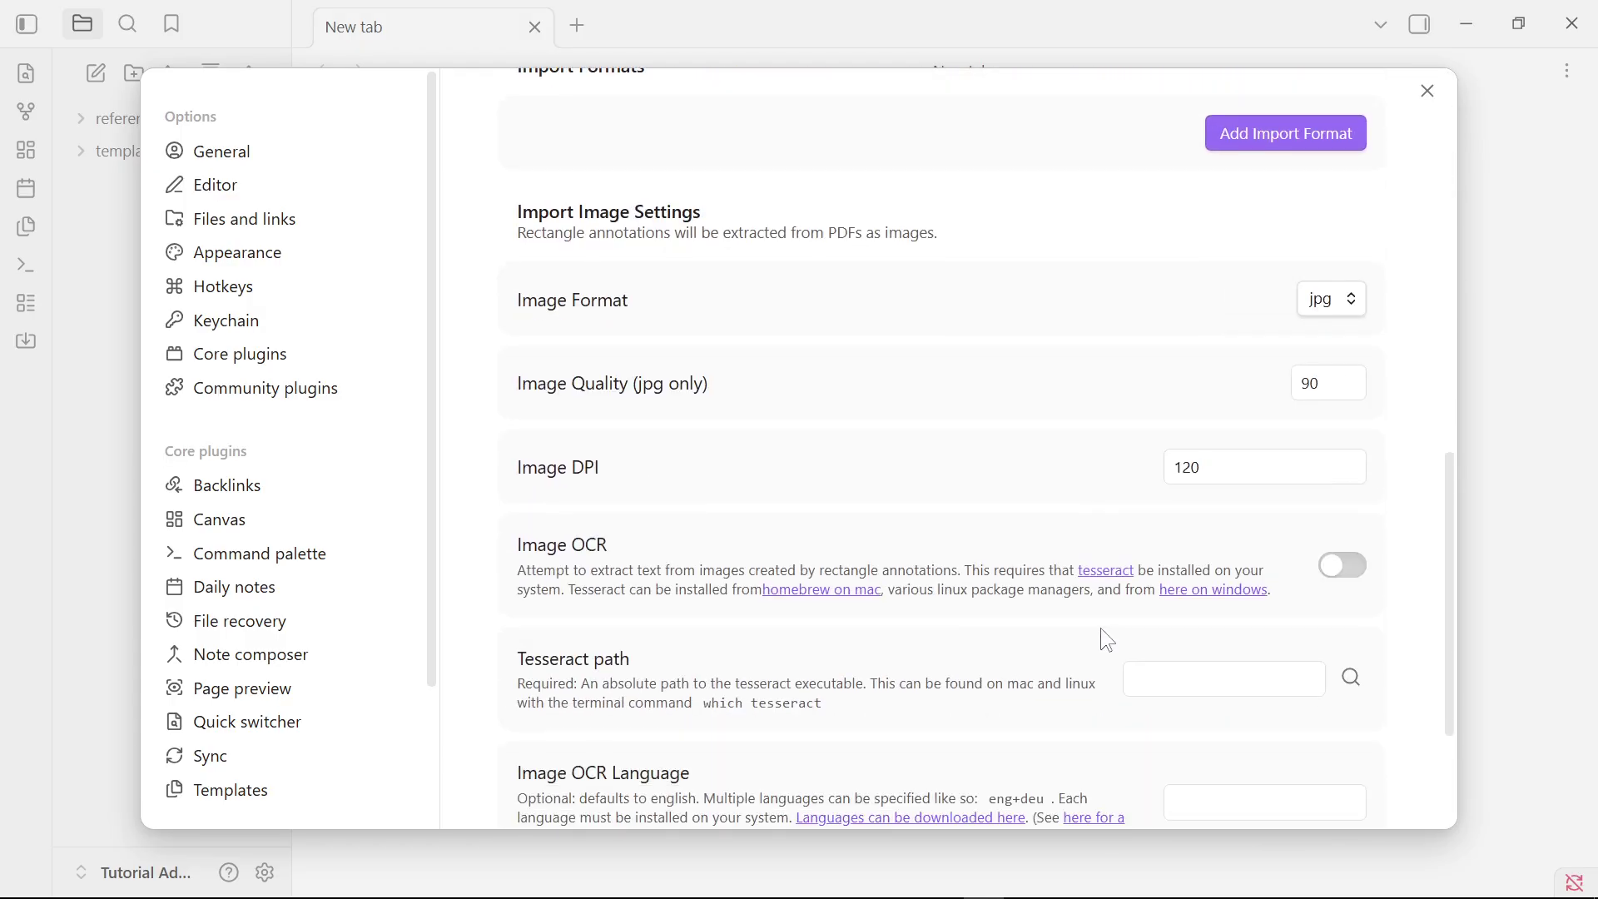
{"action": "left_click", "coordinate": [287, 391]}
{"action": "scroll", "coordinate": [1082, 599], "scroll_direction": "down", "scroll_amount": 5}
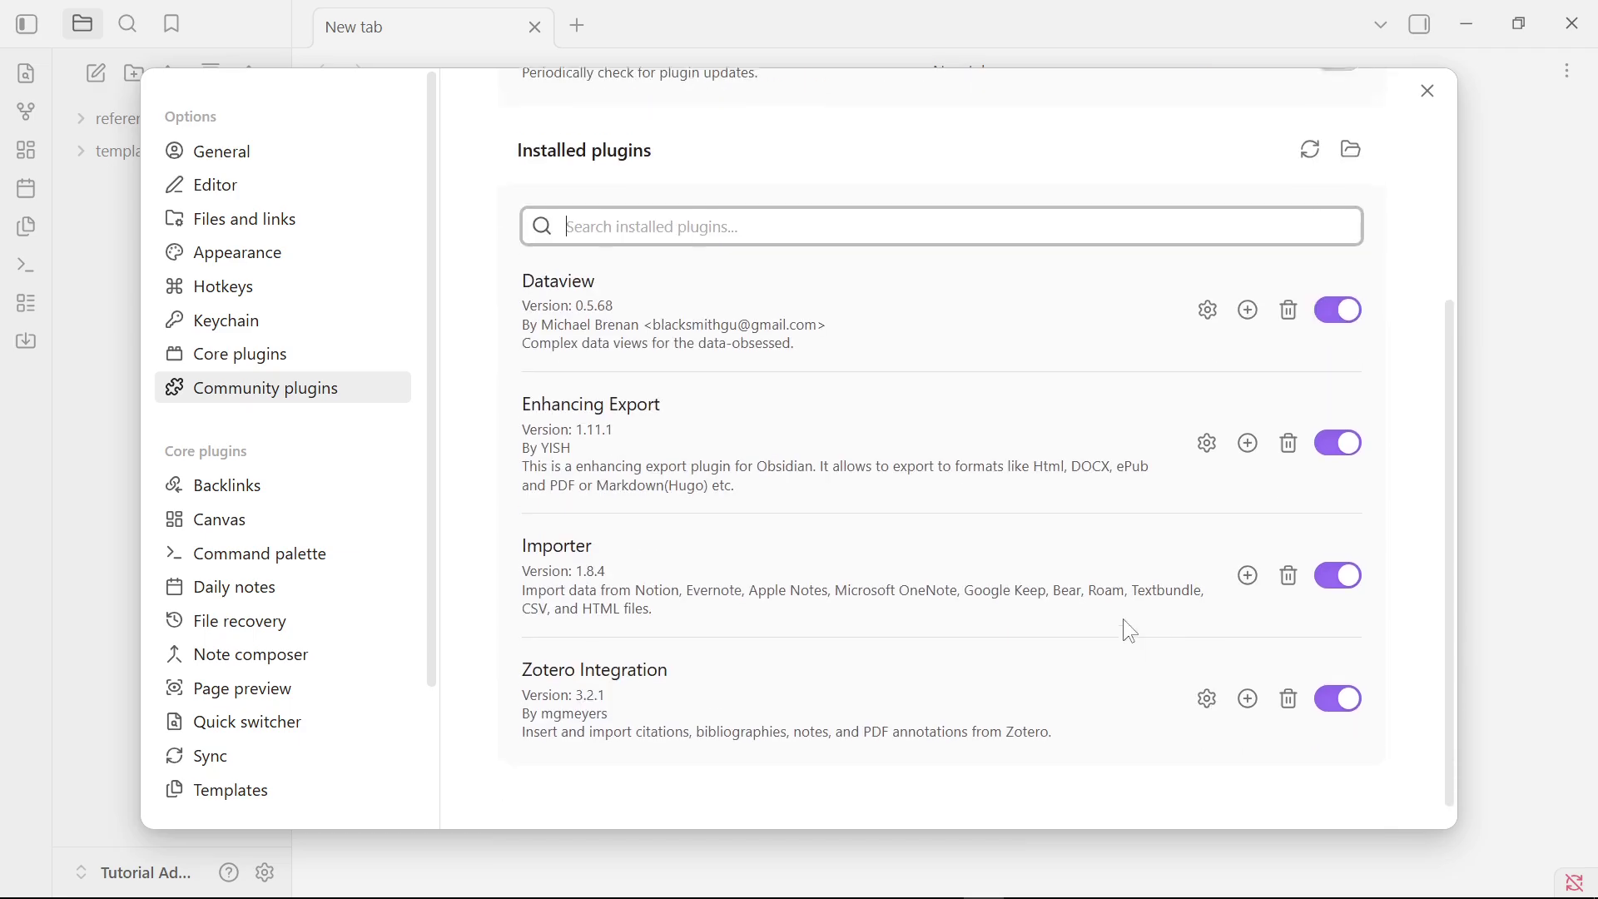
{"action": "left_click", "coordinate": [1209, 690]}
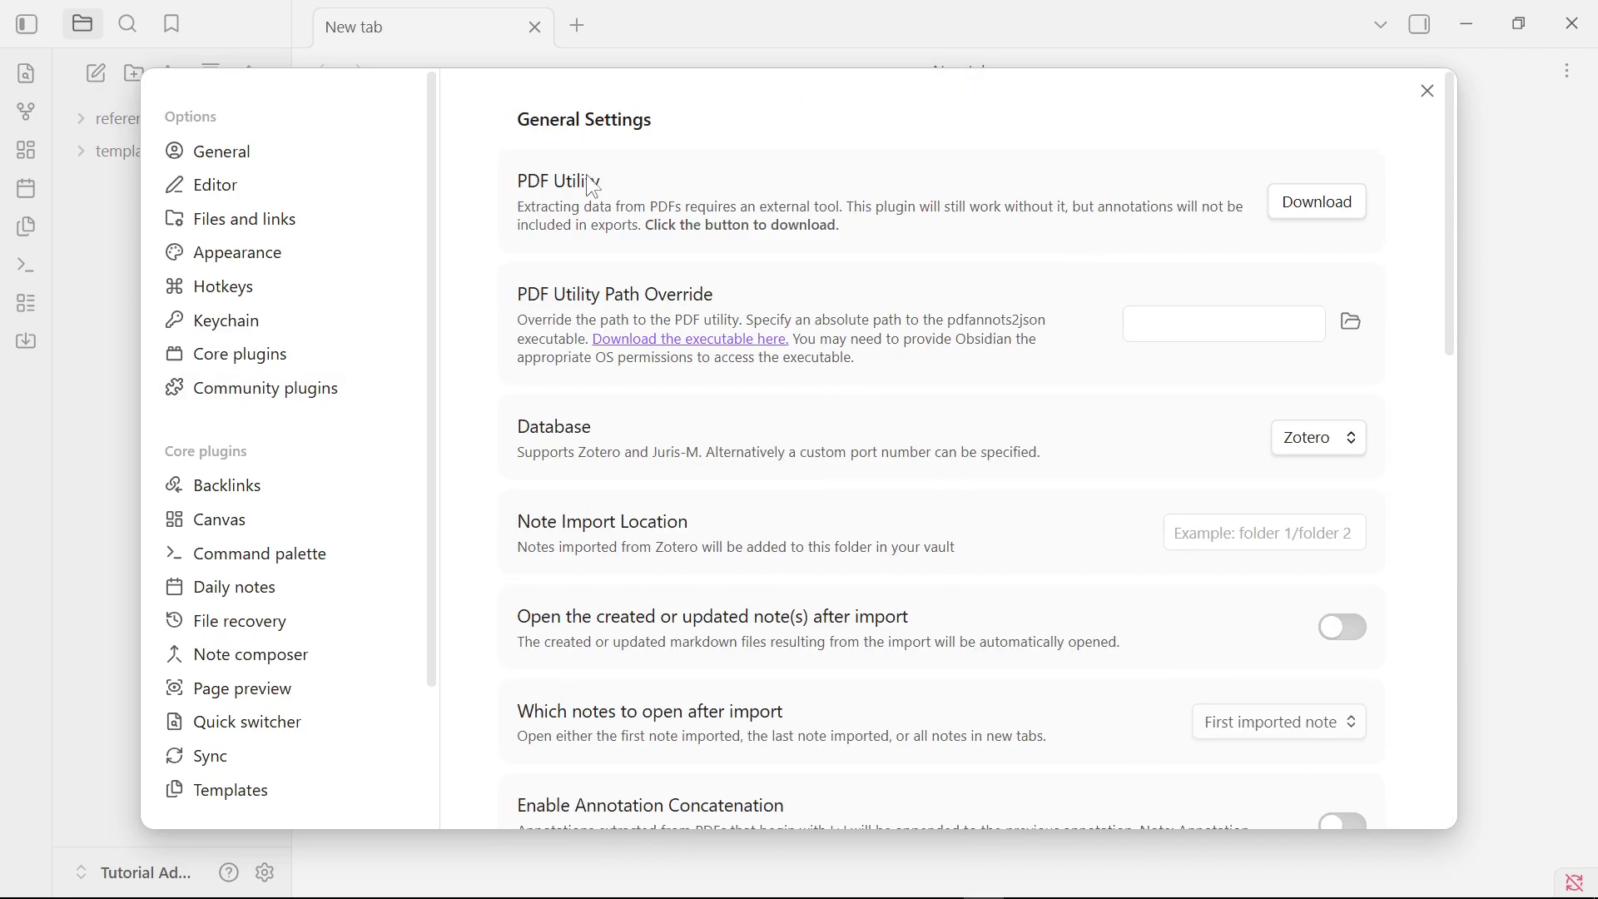
{"action": "left_click", "coordinate": [1322, 203]}
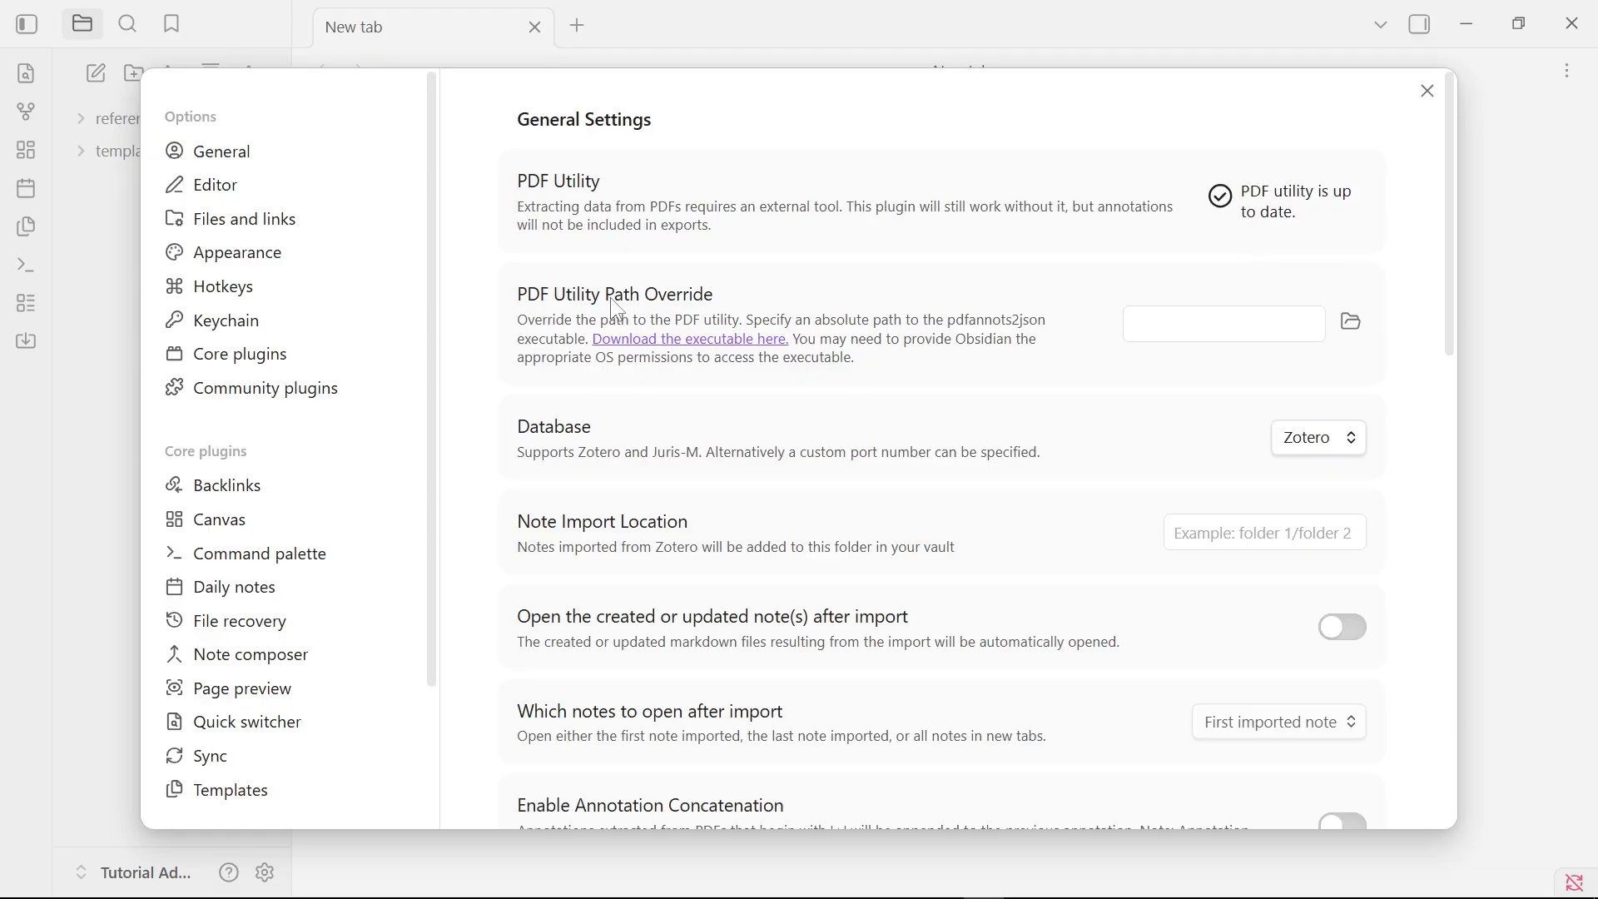
Set the Note Import Location to "references", using the text kept in the Notepad file.
{"action": "scroll", "coordinate": [687, 394], "scroll_direction": "down", "scroll_amount": 2}
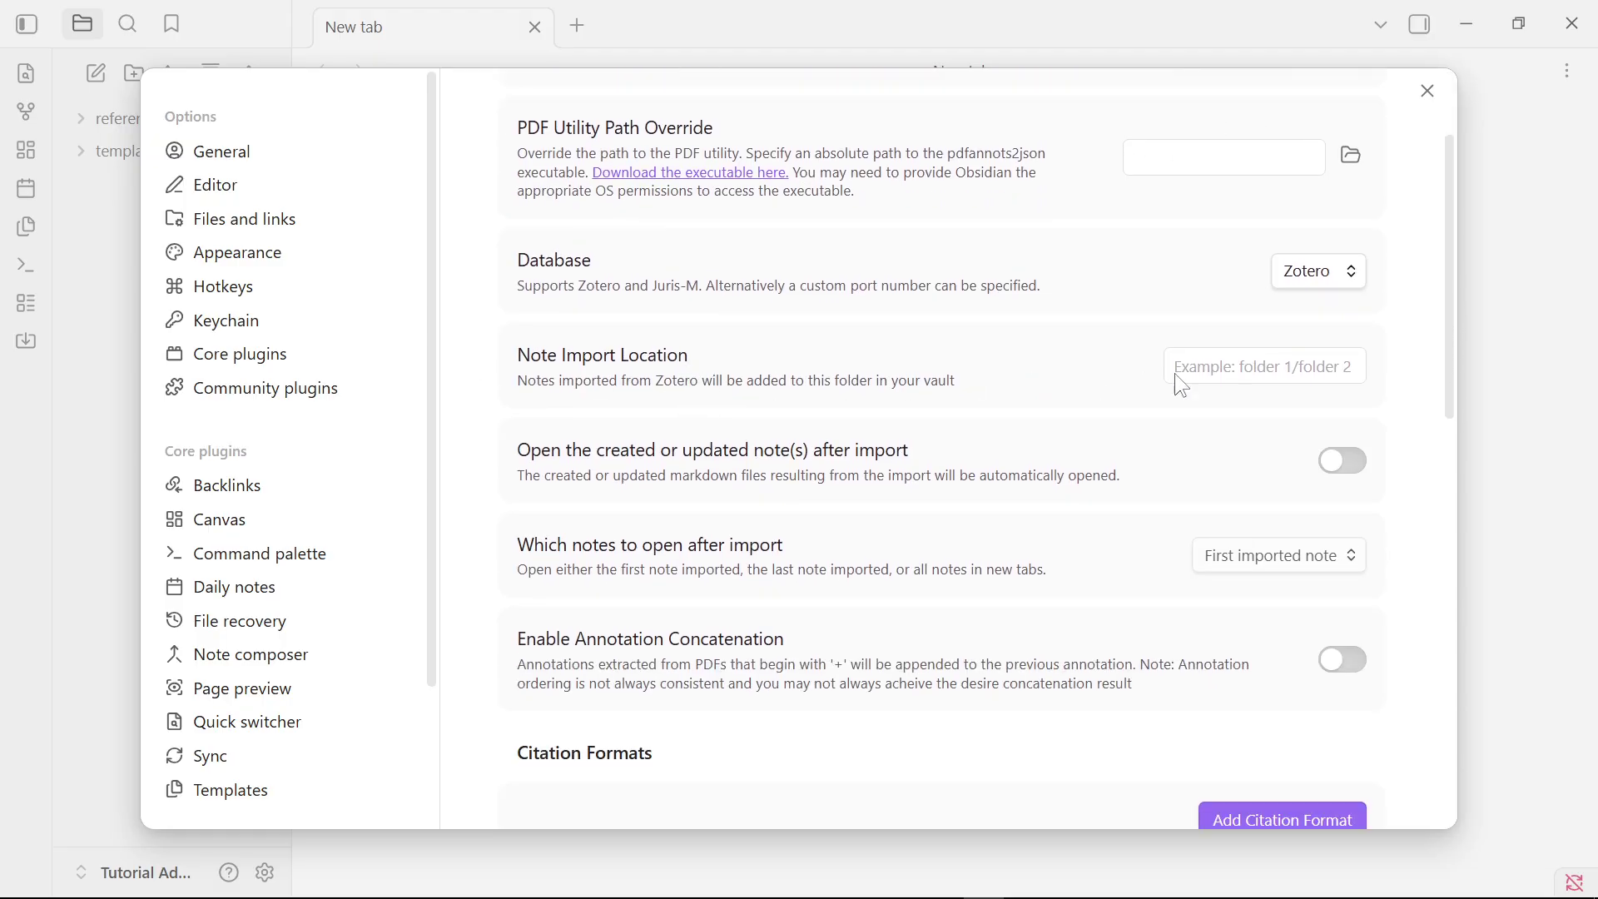
{"action": "left_click", "coordinate": [1261, 369]}
{"action": "key", "text": "alt+Tab"}
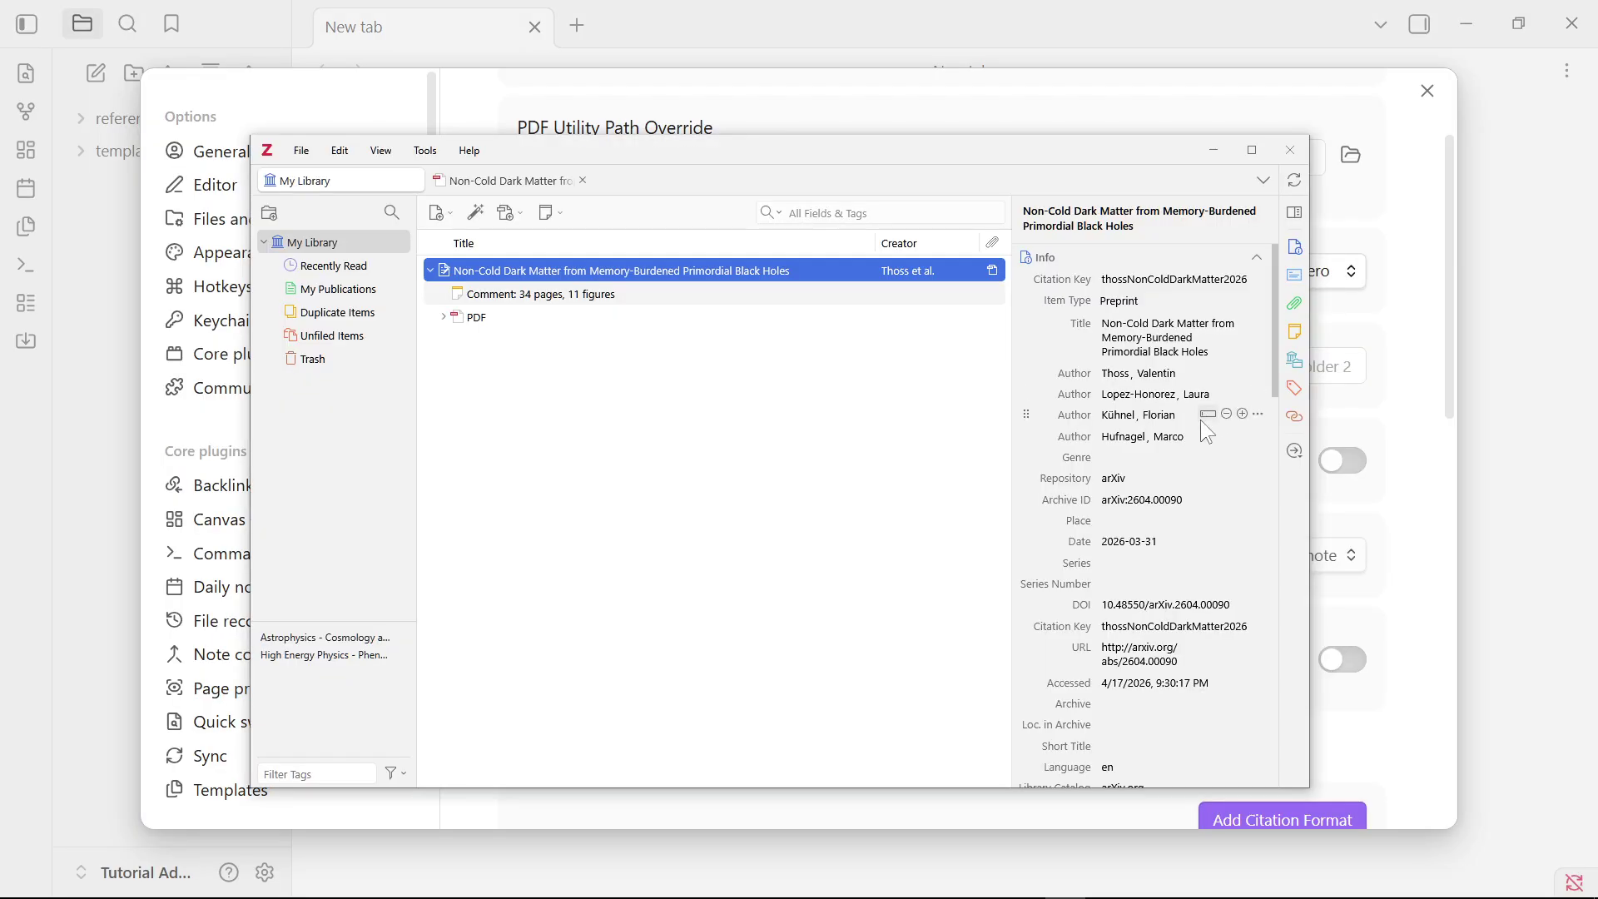
{"action": "key", "text": "alt+Tab"}
{"action": "left_click", "coordinate": [907, 489]}
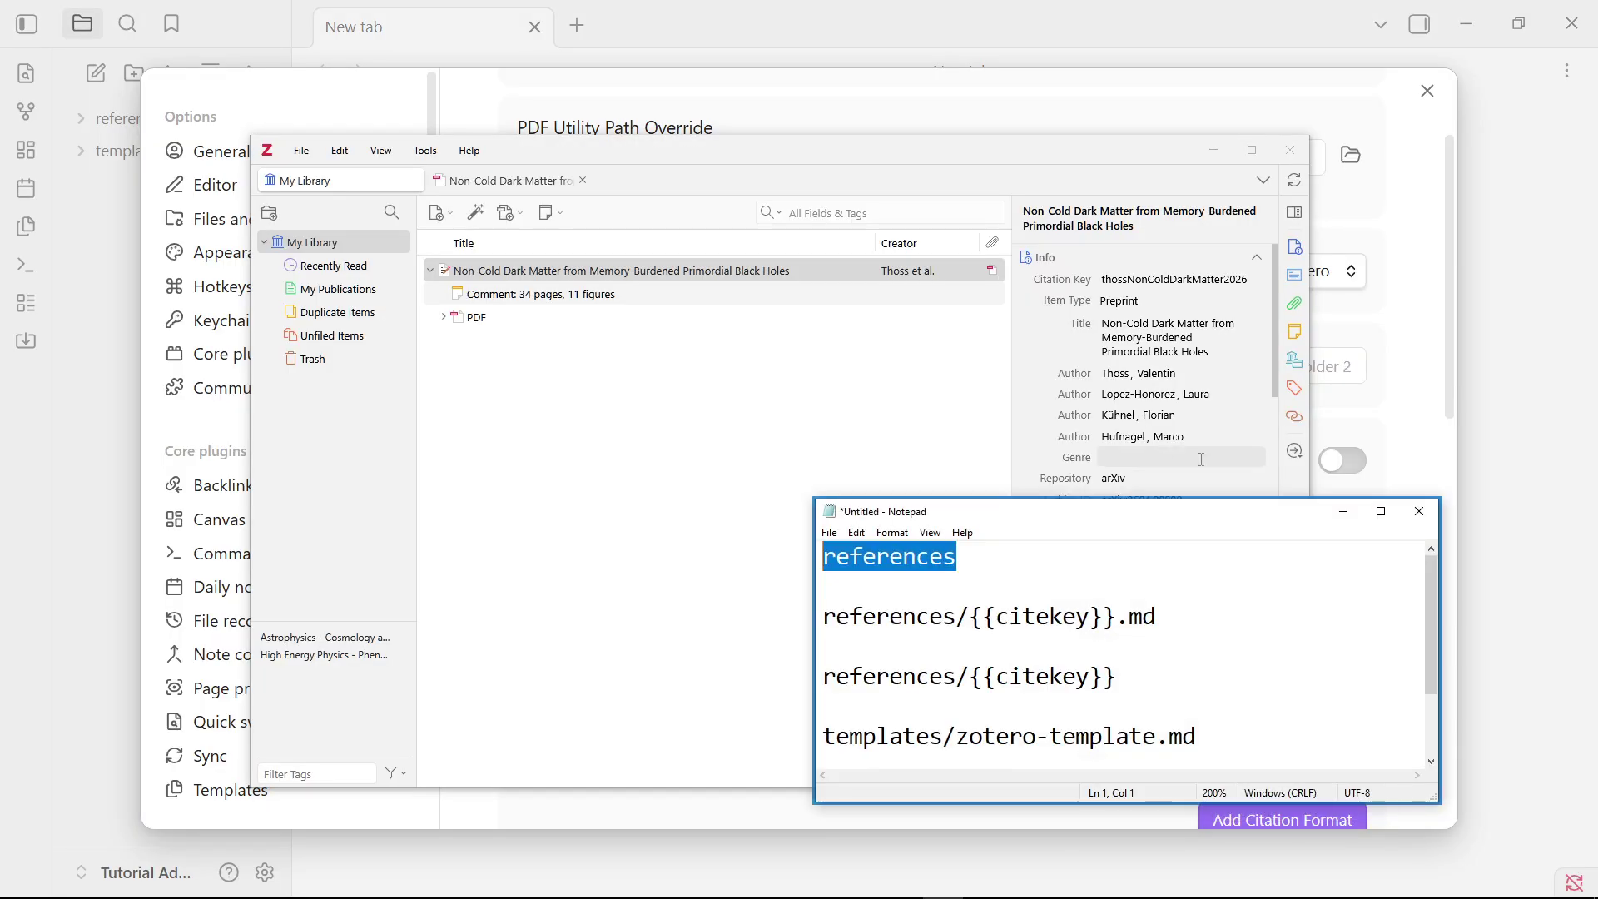
{"action": "left_click", "coordinate": [1387, 393]}
{"action": "type", "text": "references"}
Add an import format and set its Output Path to "references/{{citekey}}.md", copied from the Notepad notes.
{"action": "scroll", "coordinate": [663, 483], "scroll_direction": "down", "scroll_amount": 6}
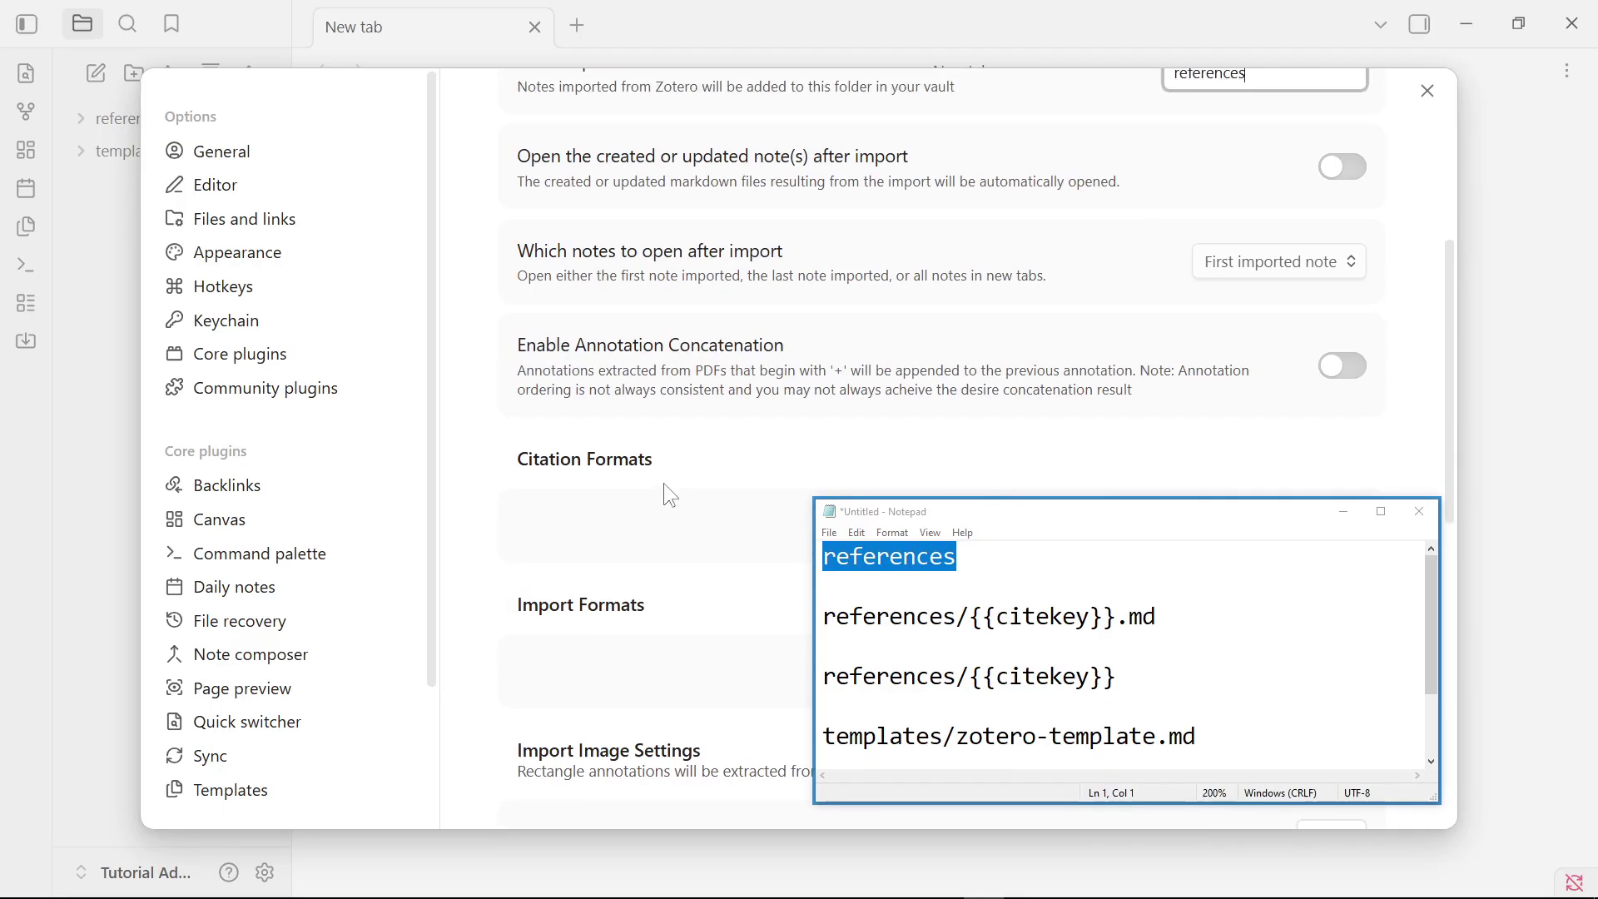
{"action": "scroll", "coordinate": [677, 440], "scroll_direction": "down", "scroll_amount": 2}
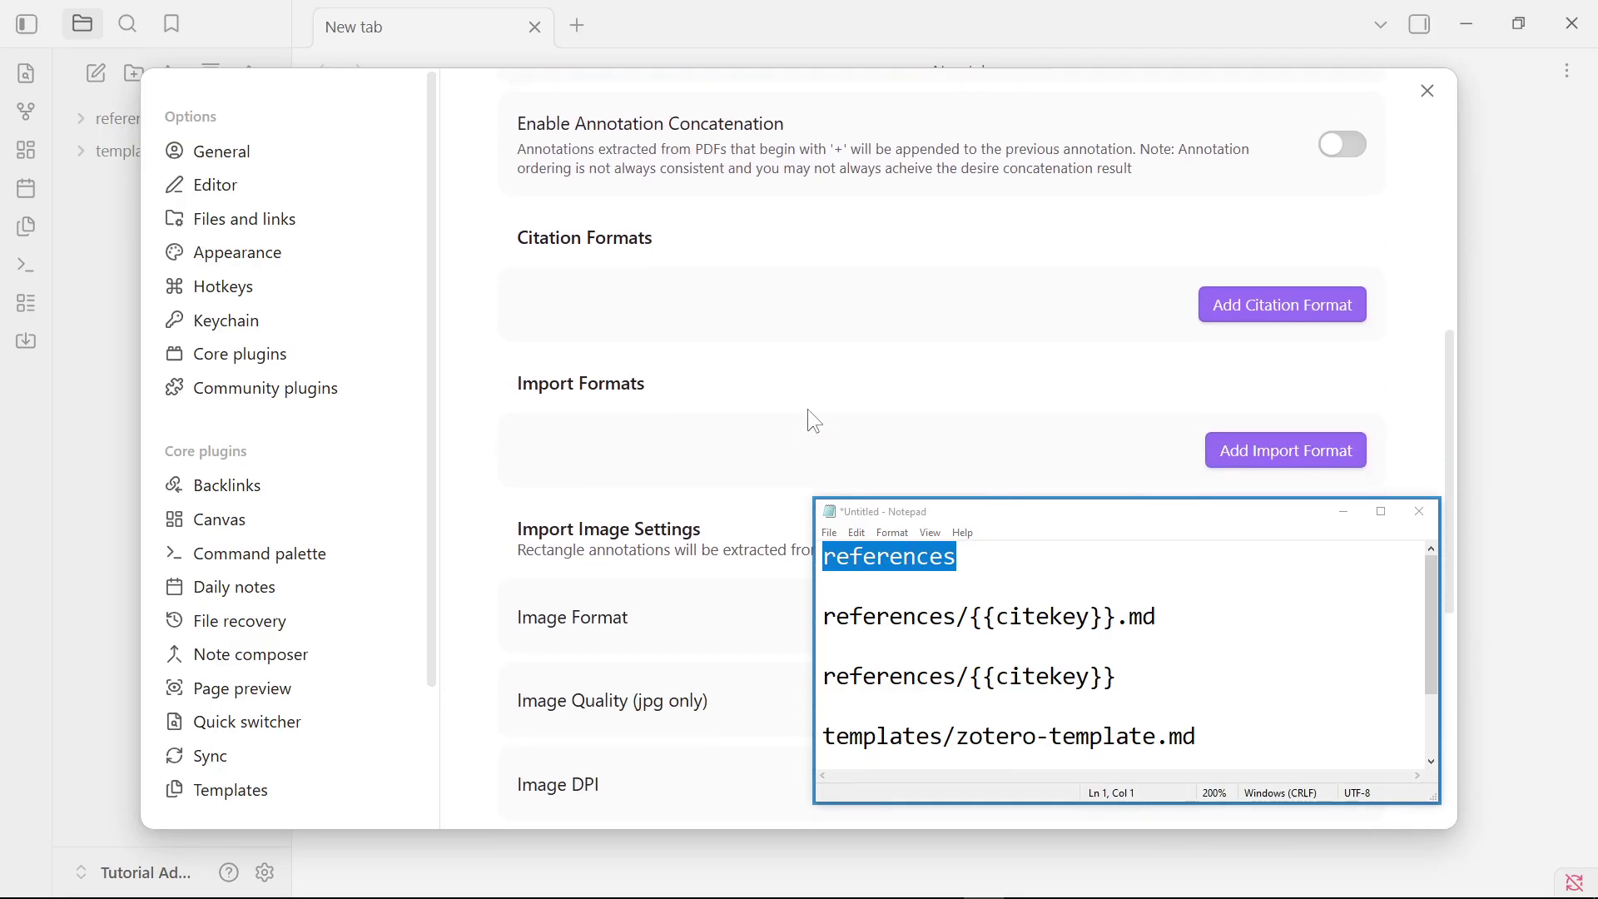
{"action": "scroll", "coordinate": [763, 423], "scroll_direction": "up", "scroll_amount": 3}
{"action": "scroll", "coordinate": [911, 427], "scroll_direction": "down", "scroll_amount": 3}
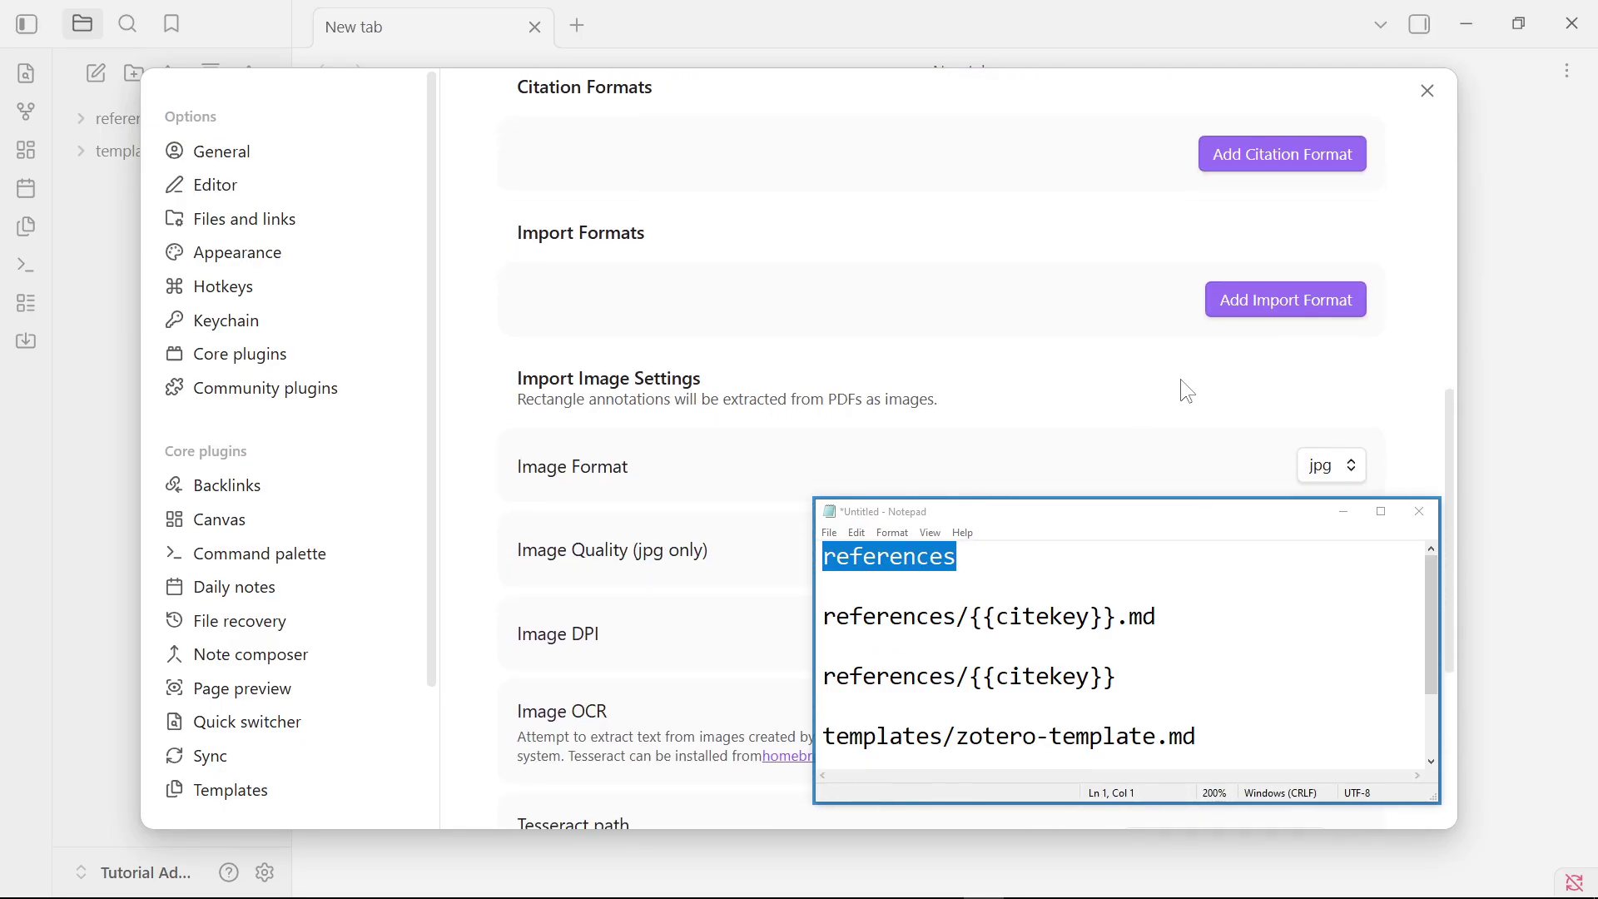
{"action": "left_click", "coordinate": [1258, 302]}
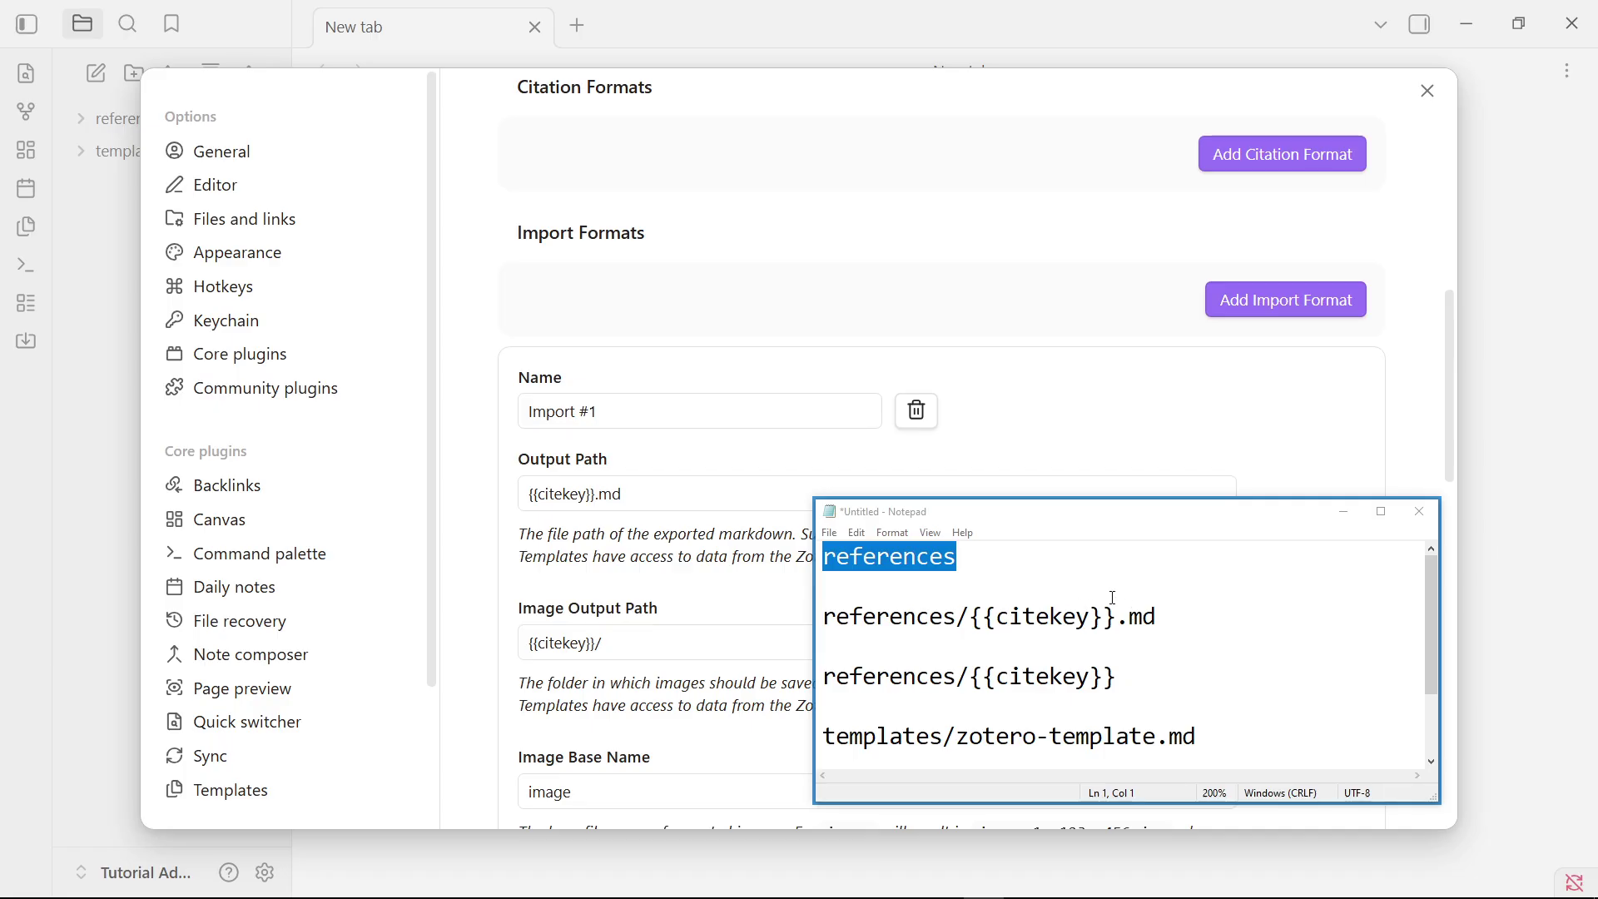
{"action": "left_click_drag", "start_coordinate": [676, 406], "coordinate": [452, 416]}
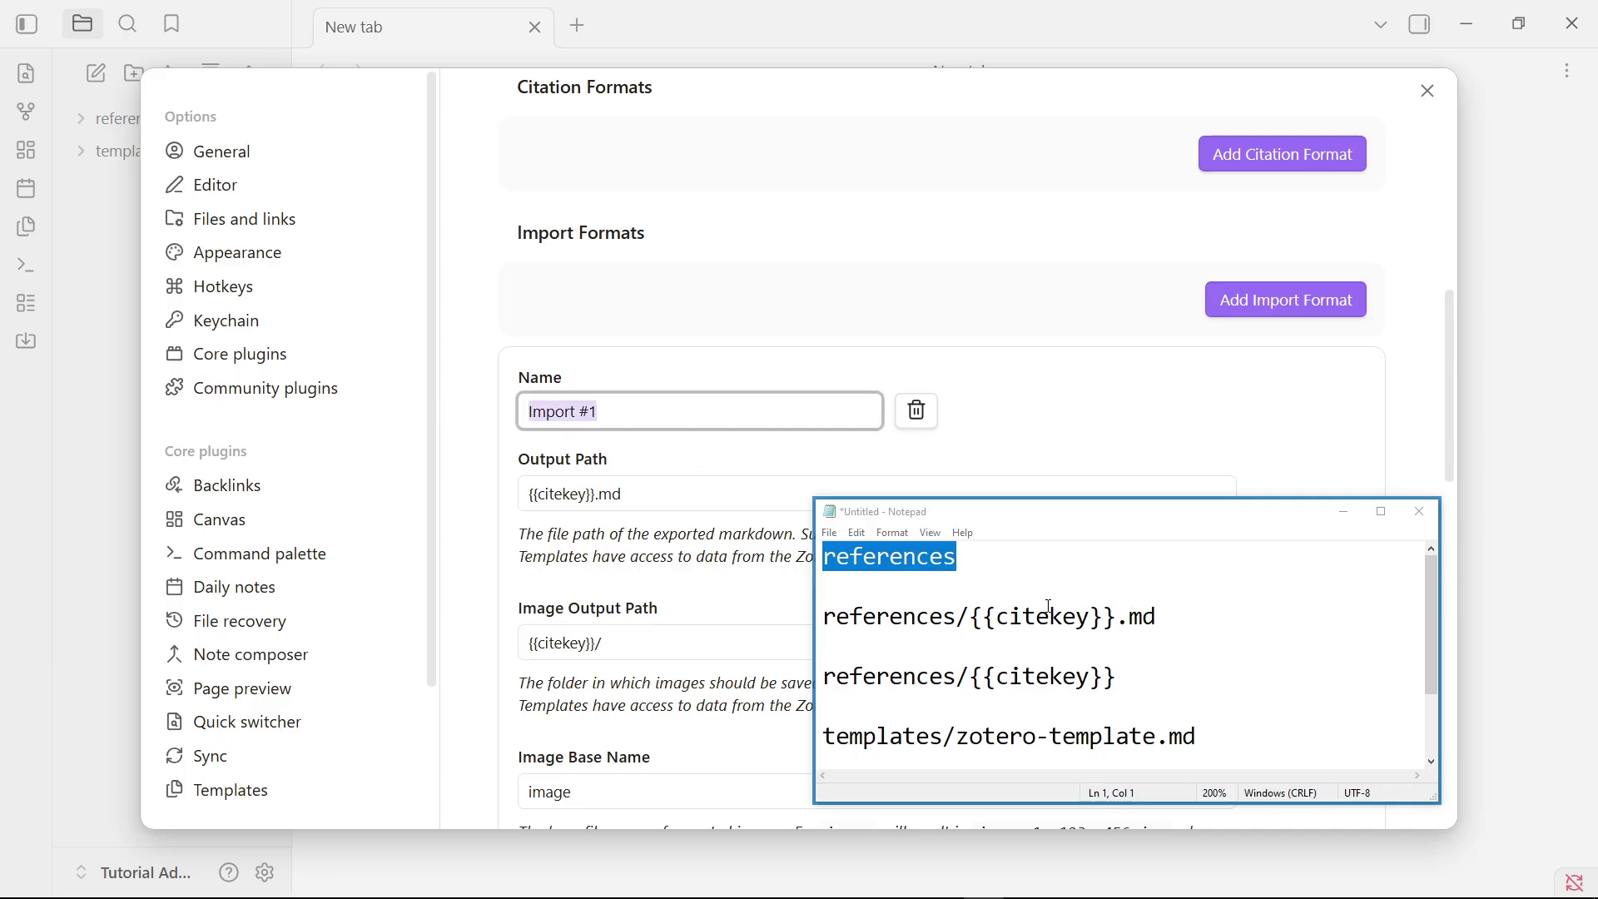
{"action": "left_click_drag", "start_coordinate": [1187, 620], "coordinate": [822, 620]}
{"action": "key", "text": "ctrl+c"}
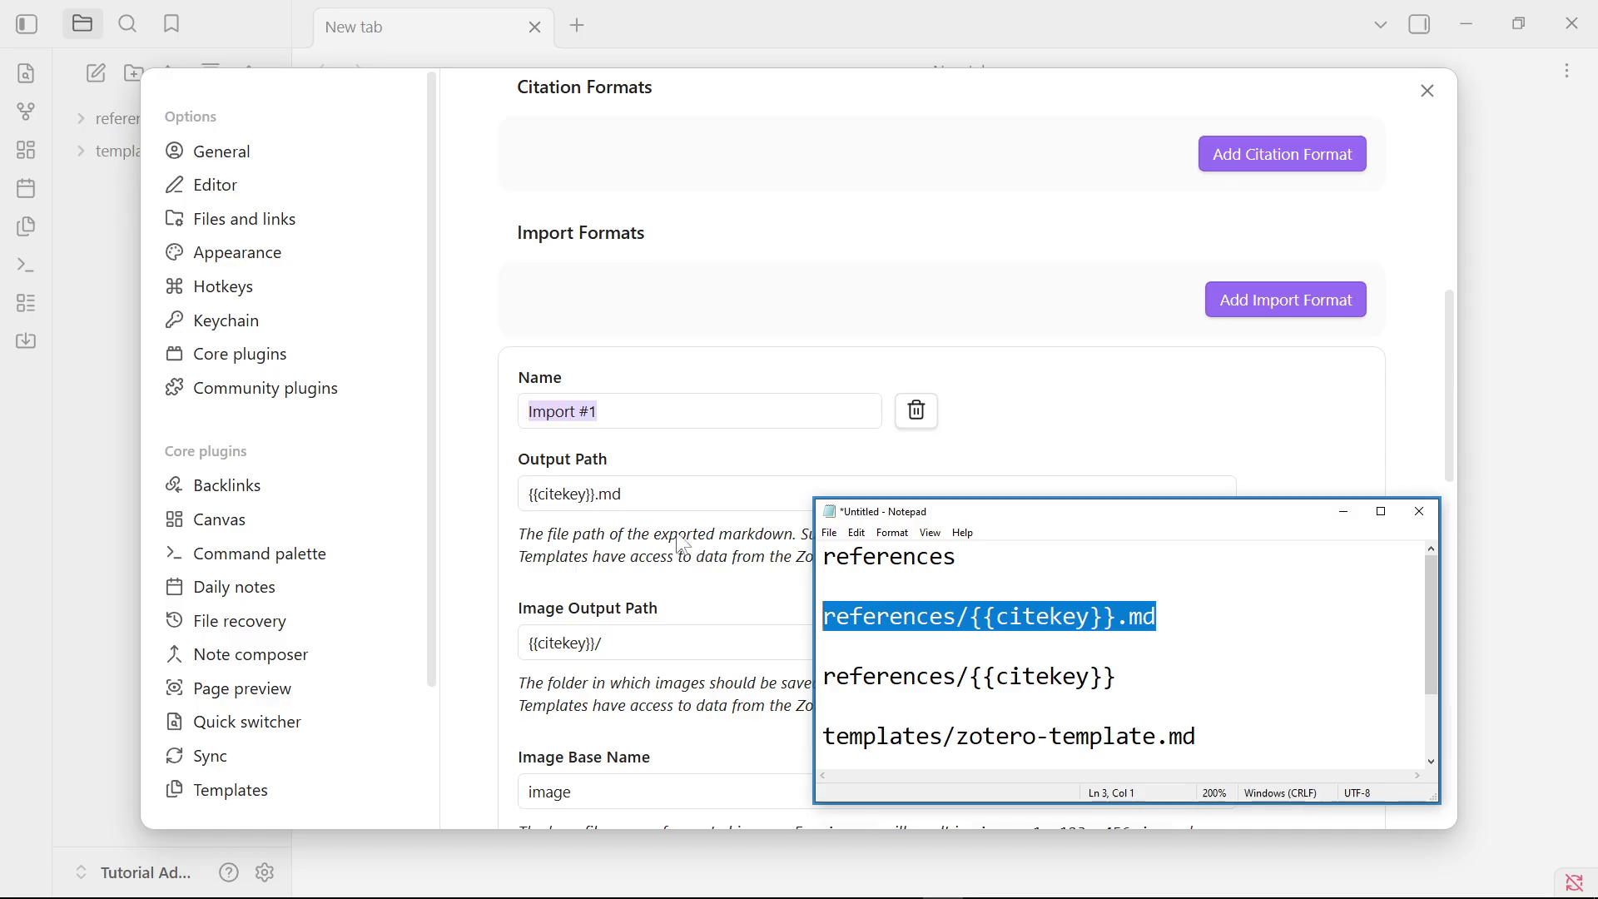
{"action": "left_click", "coordinate": [543, 500]}
{"action": "key", "text": "ctrl+a"}
{"action": "key", "text": "ctrl+v"}
Replace the import format's Image Output Path with "references/{{citekey}}", copied from the Notepad notes.
{"action": "scroll", "coordinate": [698, 626], "scroll_direction": "down", "scroll_amount": 1}
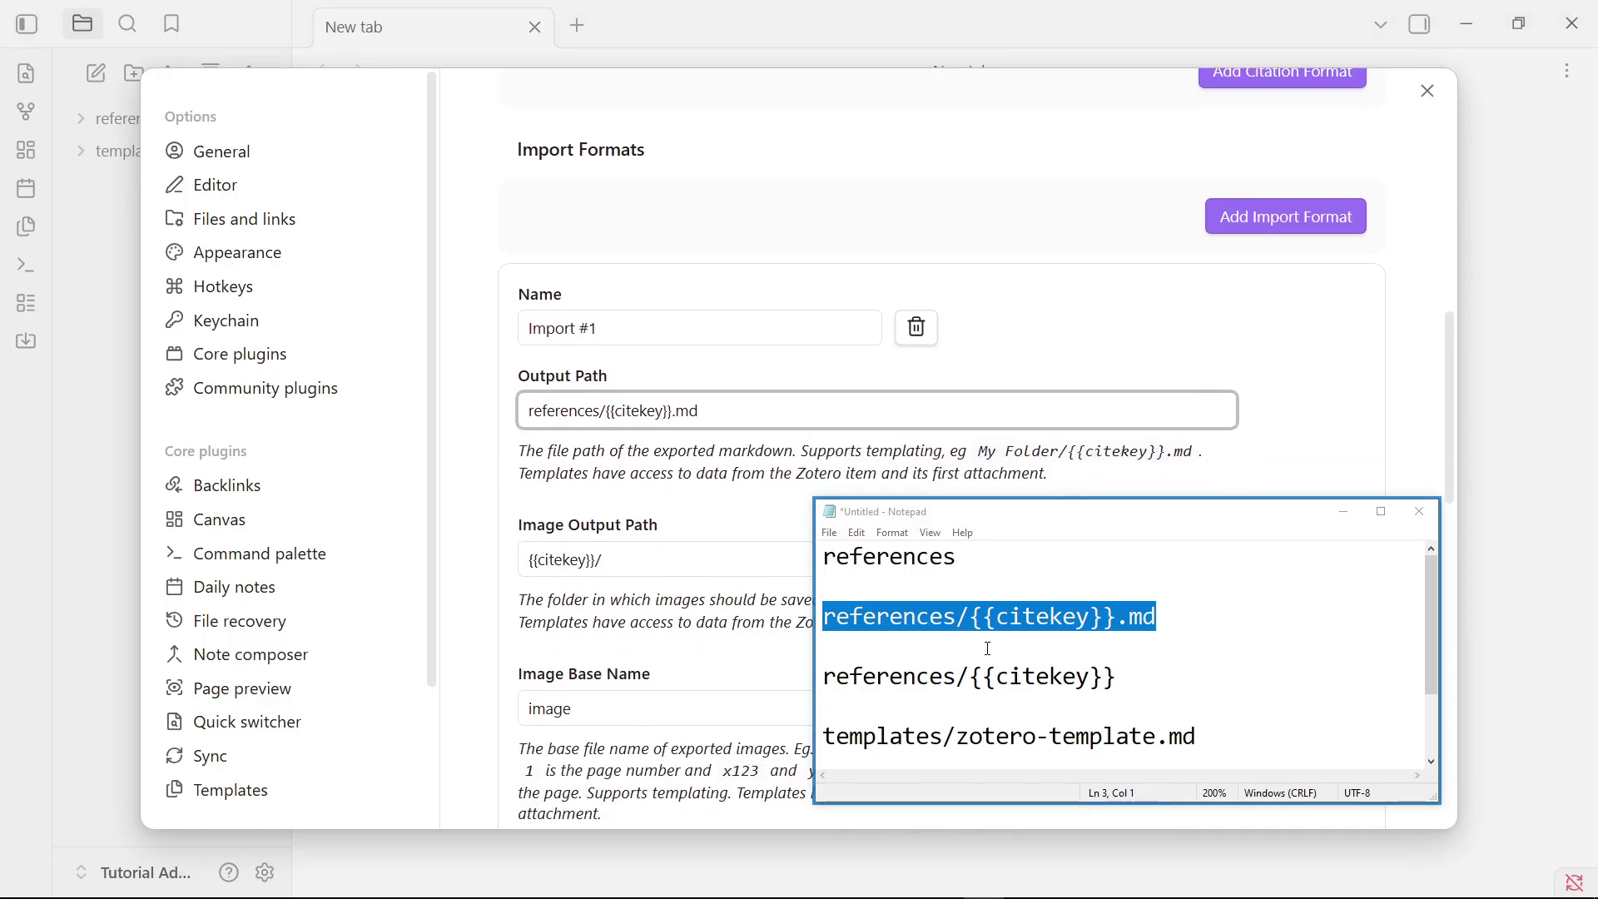
{"action": "left_click_drag", "start_coordinate": [1148, 687], "coordinate": [829, 679]}
{"action": "key", "text": "ctrl+c"}
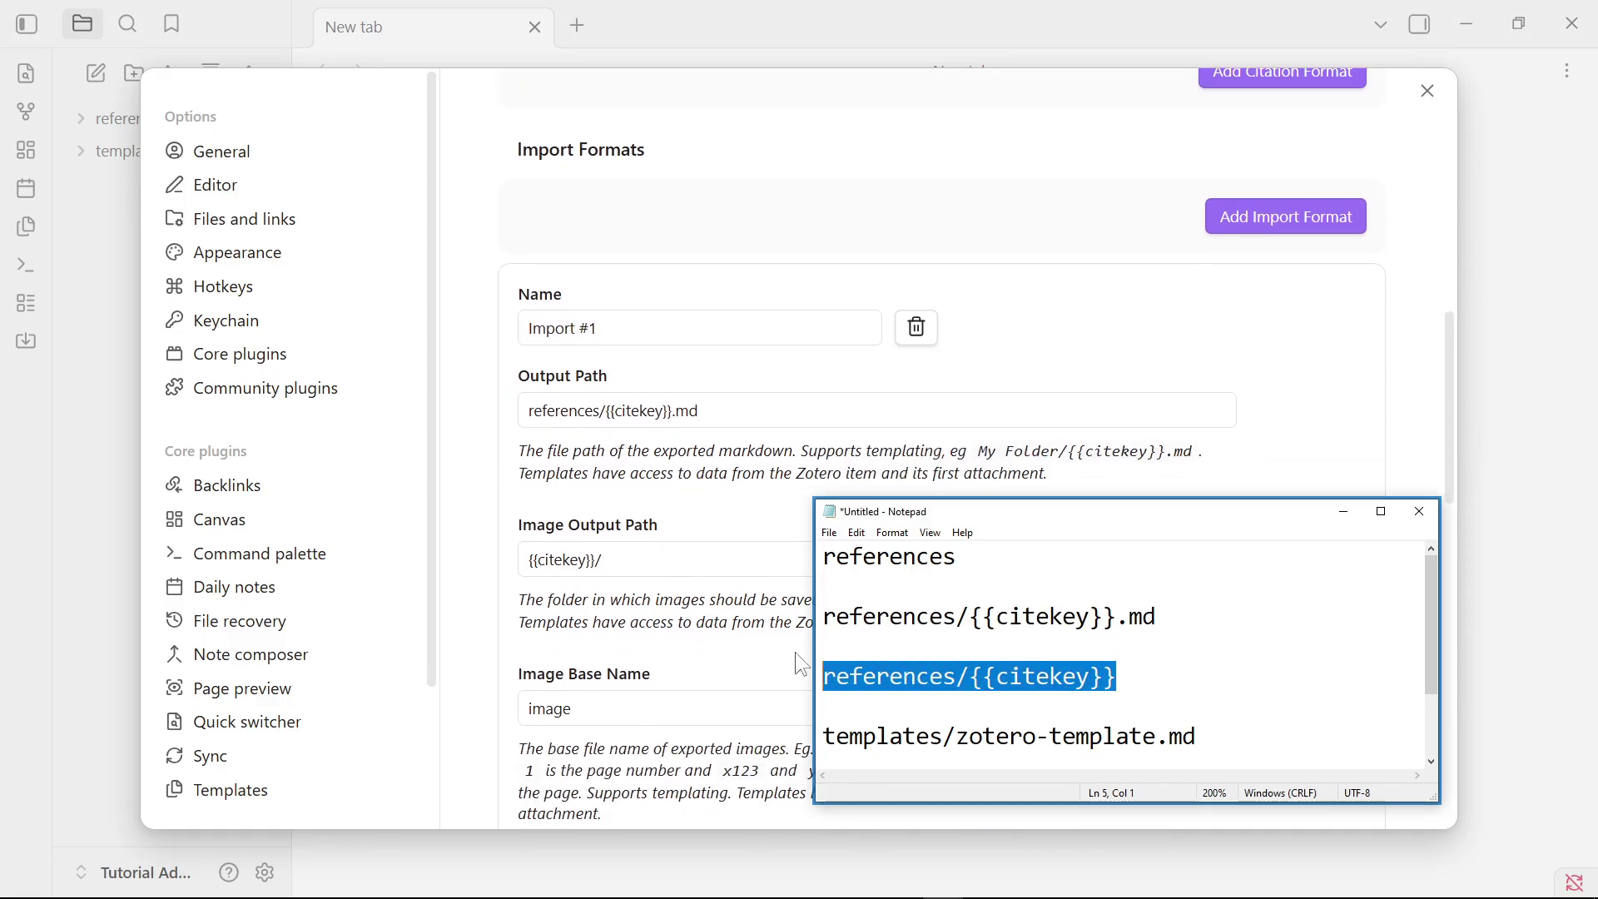
{"action": "left_click", "coordinate": [692, 559]}
{"action": "key", "text": "ctrl+a"}
{"action": "key", "text": "ctrl+v"}
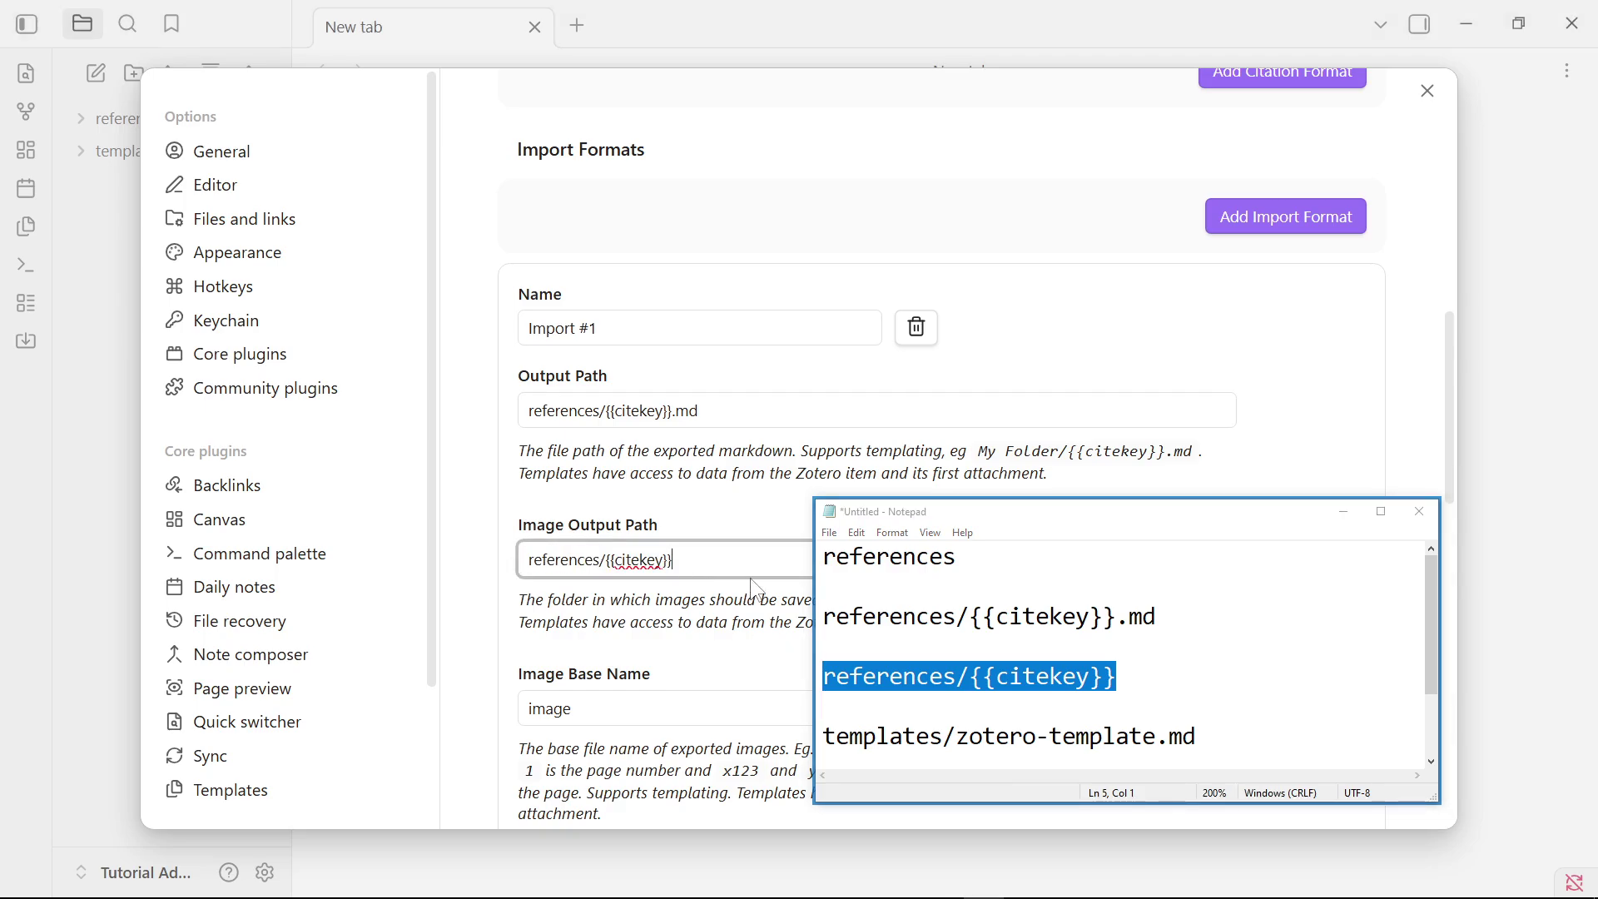
Choose "templates/zotero-template.md" as the import format's Template File, copying the path from Notepad, and minimize Notepad.
{"action": "scroll", "coordinate": [750, 578], "scroll_direction": "down", "scroll_amount": 1}
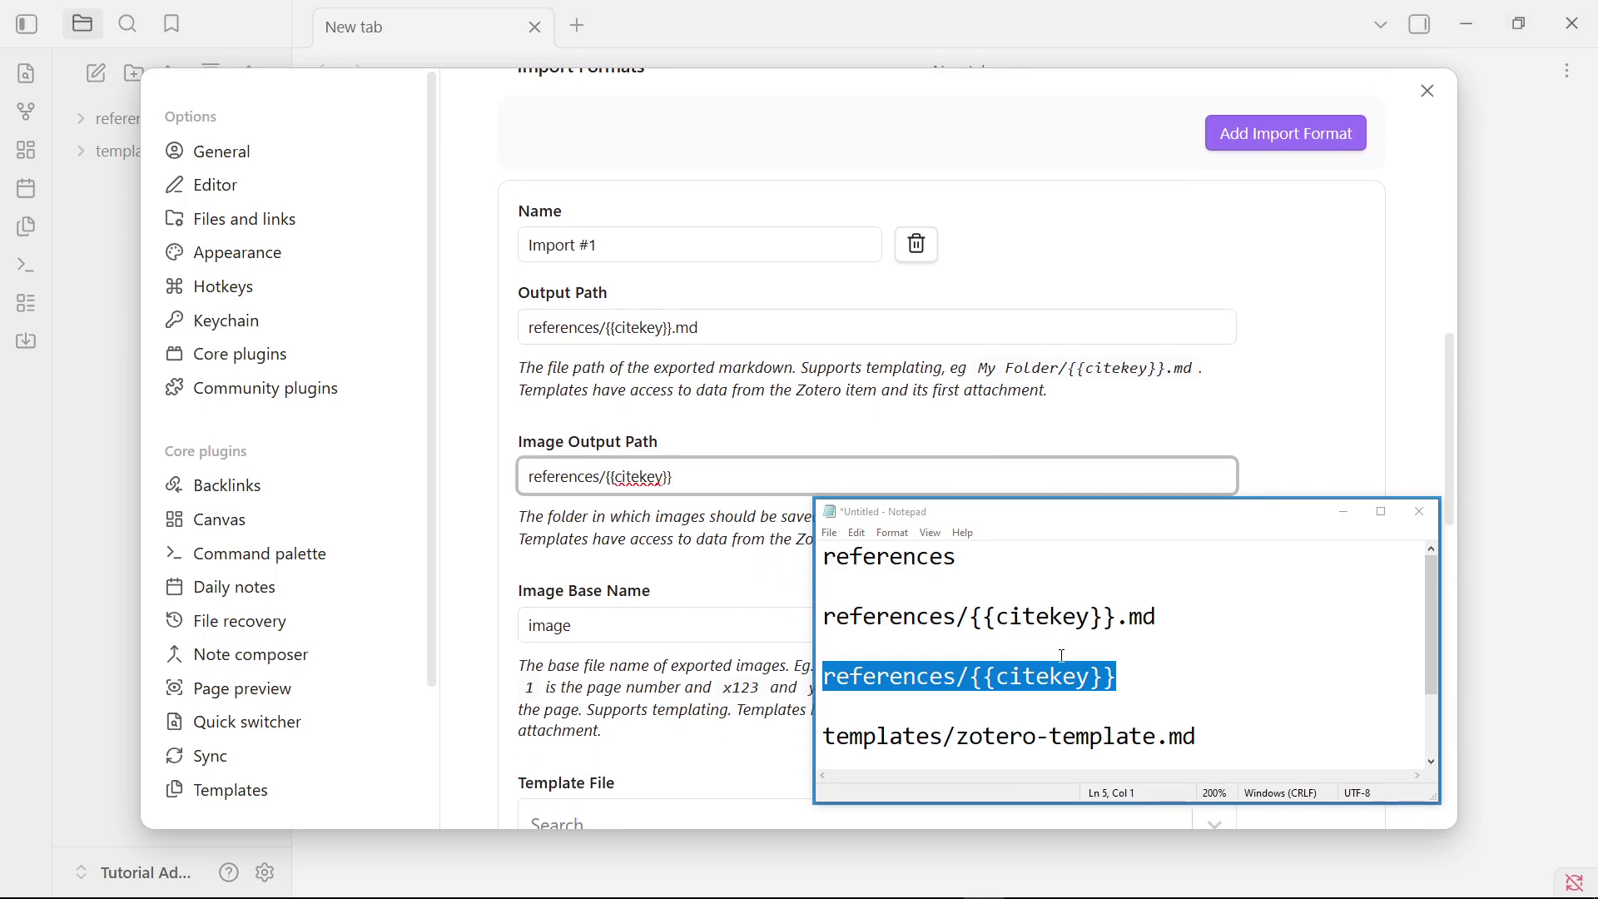
{"action": "scroll", "coordinate": [1062, 656], "scroll_direction": "down", "scroll_amount": 1}
{"action": "scroll", "coordinate": [671, 591], "scroll_direction": "down", "scroll_amount": 2}
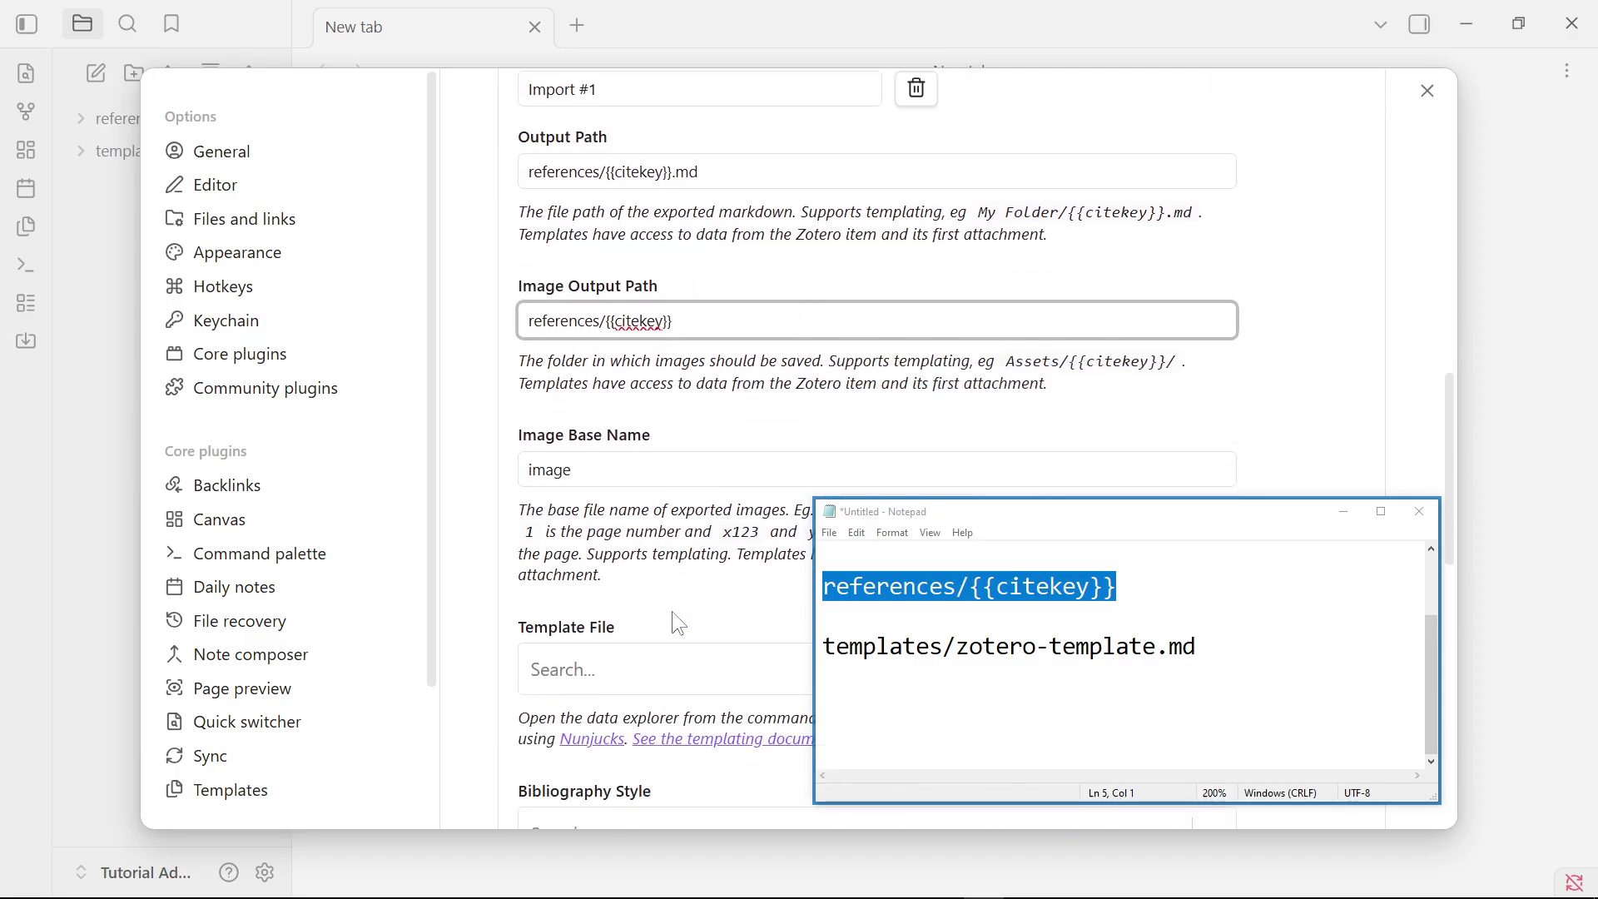
{"action": "left_click", "coordinate": [1208, 654]}
{"action": "left_click_drag", "start_coordinate": [1209, 654], "coordinate": [821, 649]}
{"action": "key", "text": "ctrl+c"}
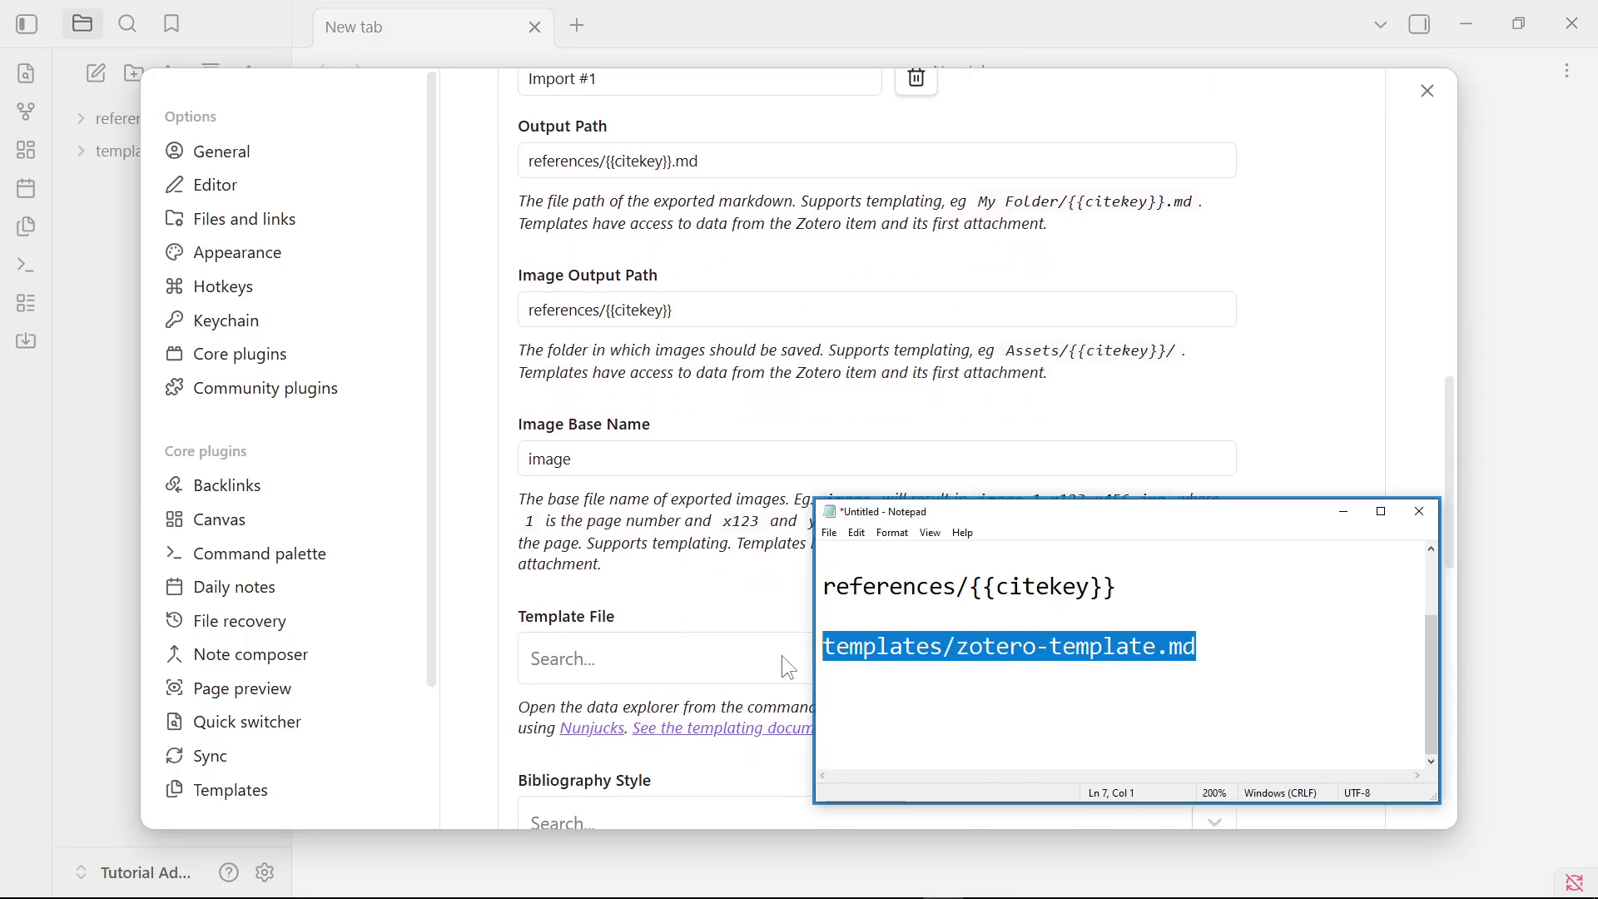
{"action": "left_click", "coordinate": [673, 656]}
{"action": "key", "text": "ctrl+v"}
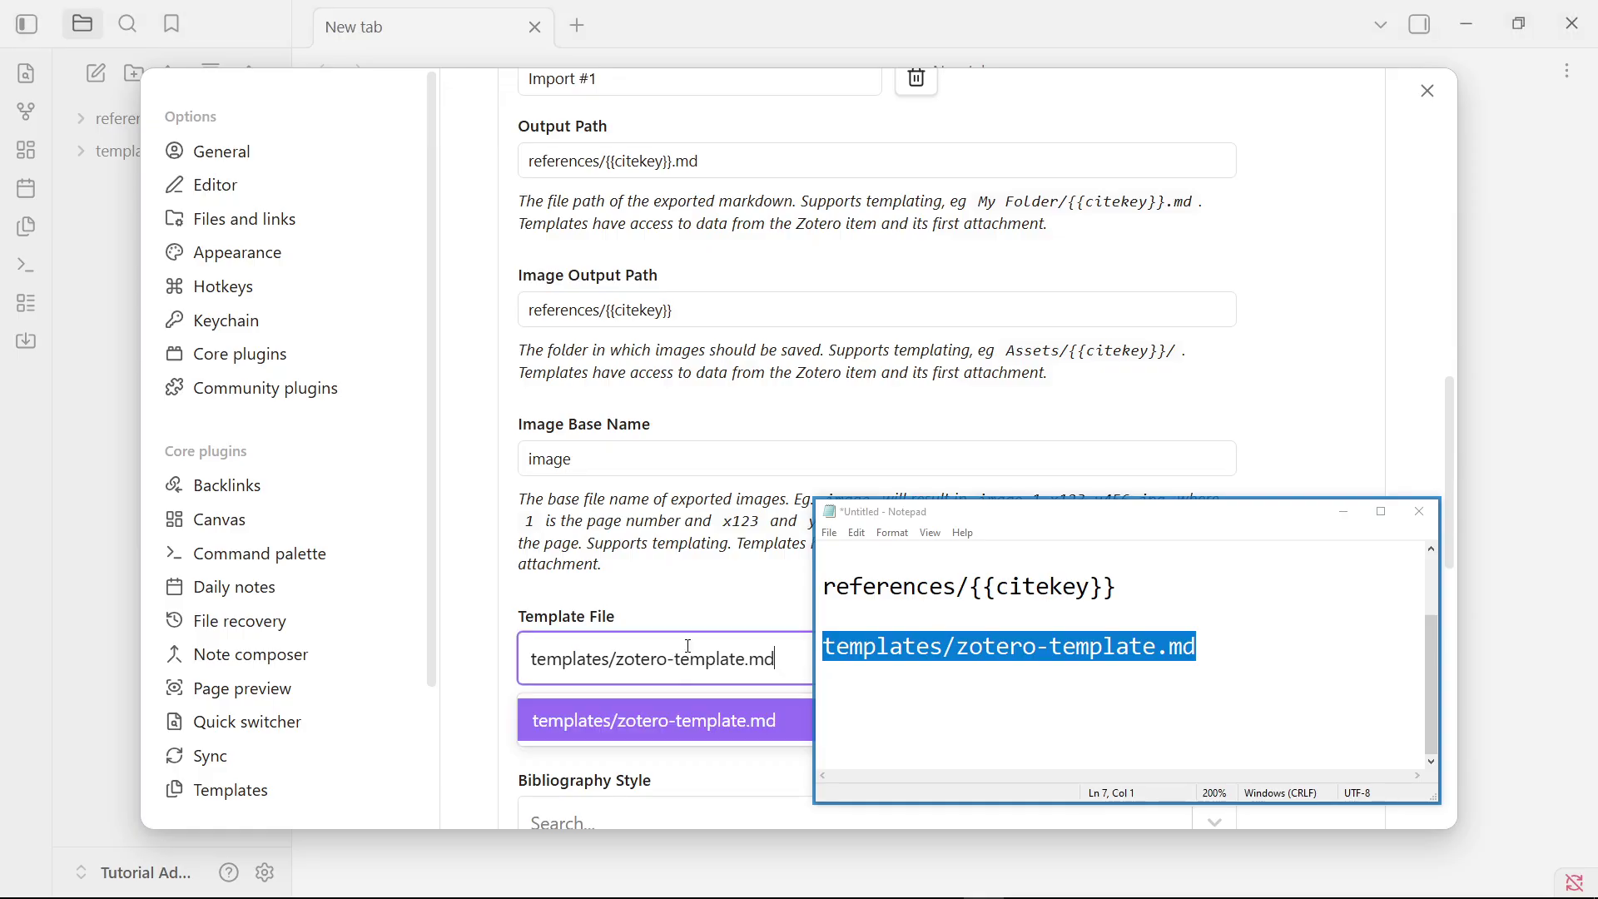
{"action": "left_click", "coordinate": [692, 740]}
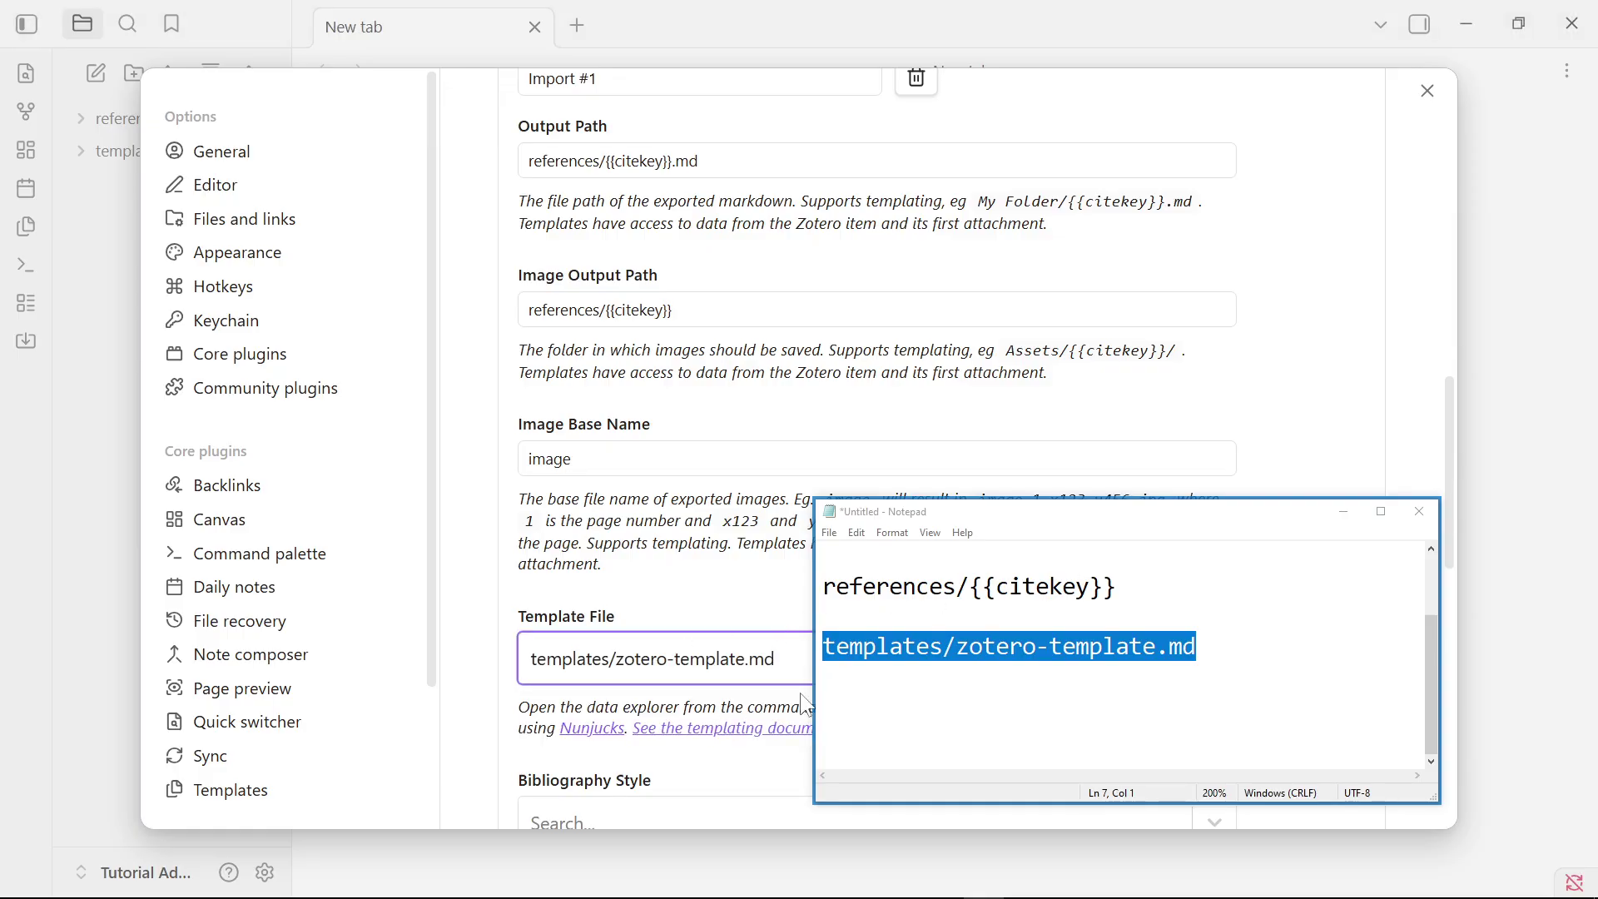
{"action": "left_click", "coordinate": [1341, 514]}
Rename the import format to "Literate Notes" and leave the settings.
{"action": "scroll", "coordinate": [673, 254], "scroll_direction": "up", "scroll_amount": 2}
{"action": "left_click_drag", "start_coordinate": [671, 250], "coordinate": [516, 250]}
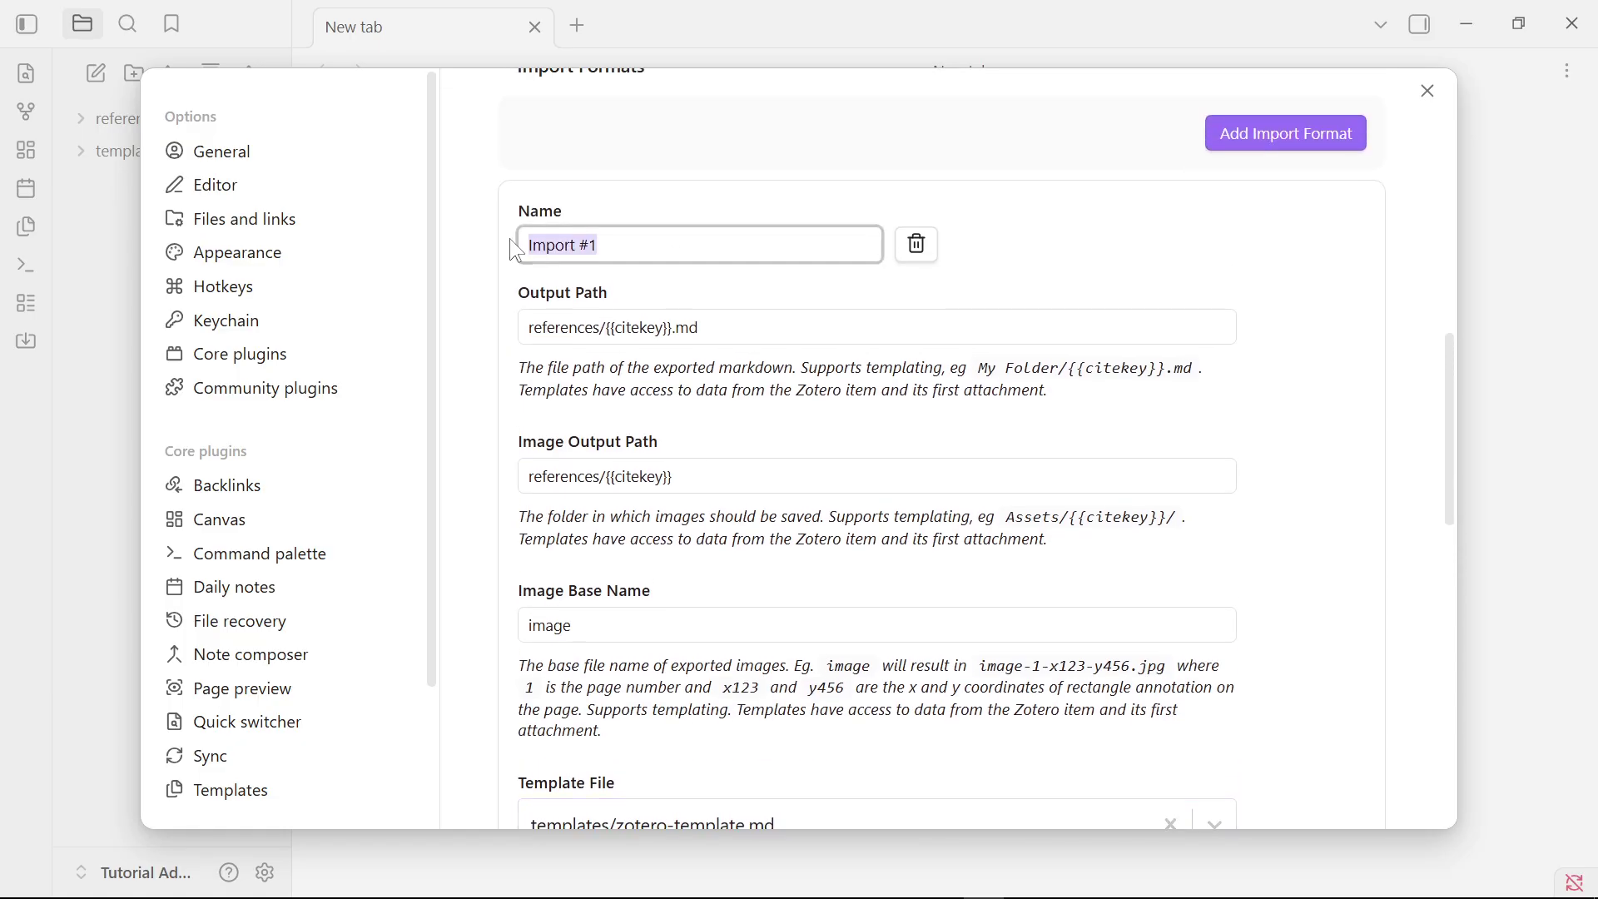
{"action": "type", "text": ":"}
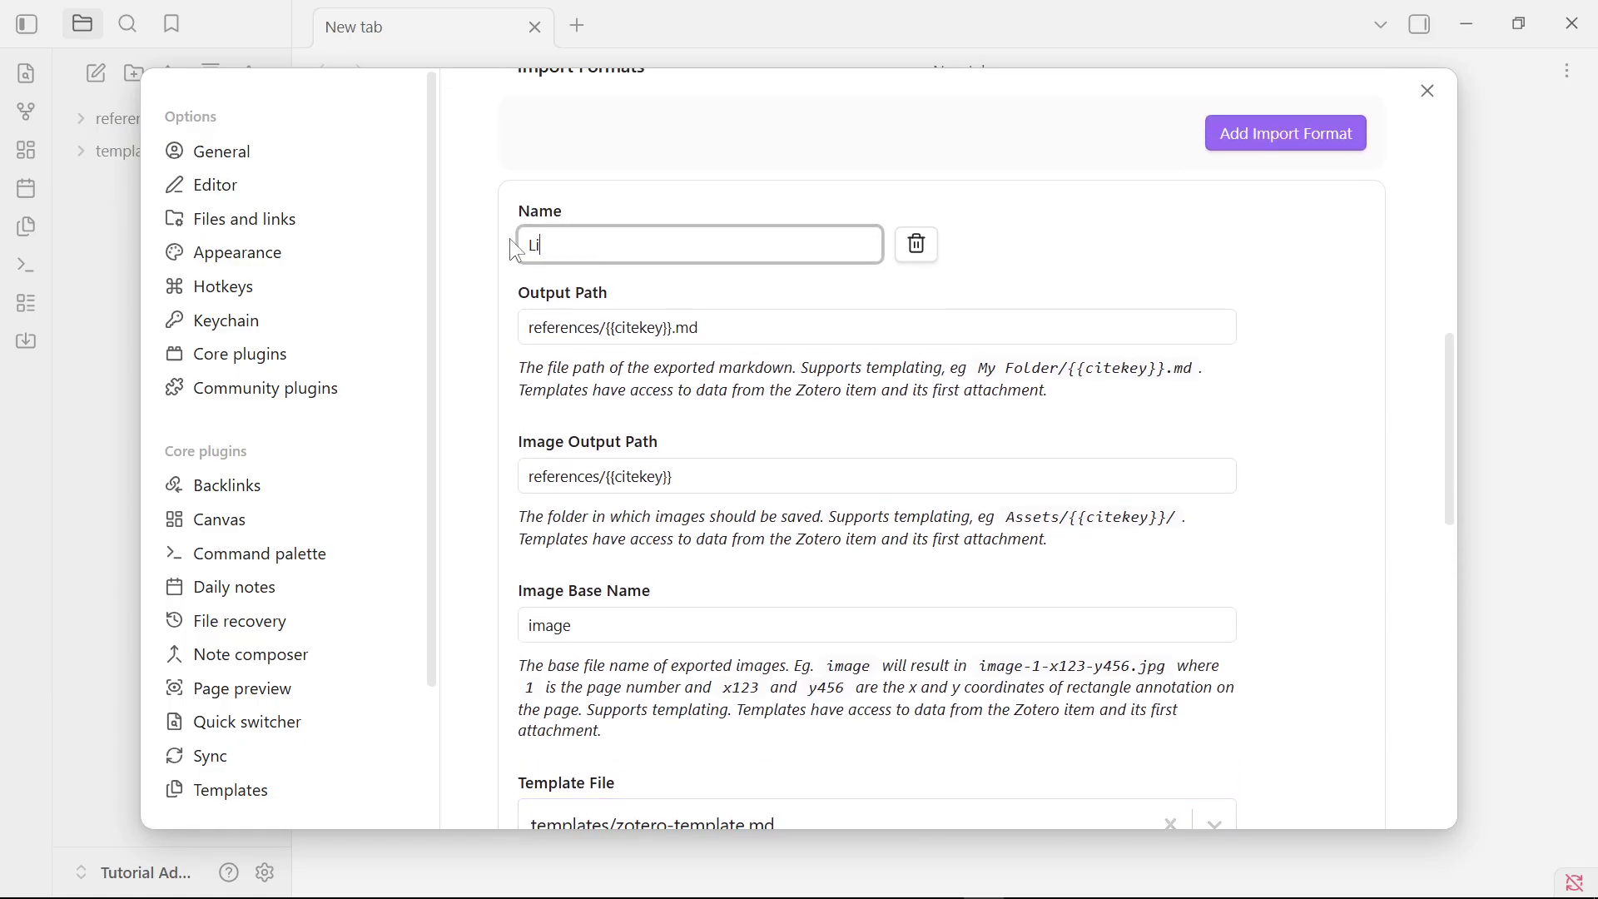
{"action": "type", "text": "iterate Notes"}
{"action": "scroll", "coordinate": [1282, 476], "scroll_direction": "down", "scroll_amount": 5}
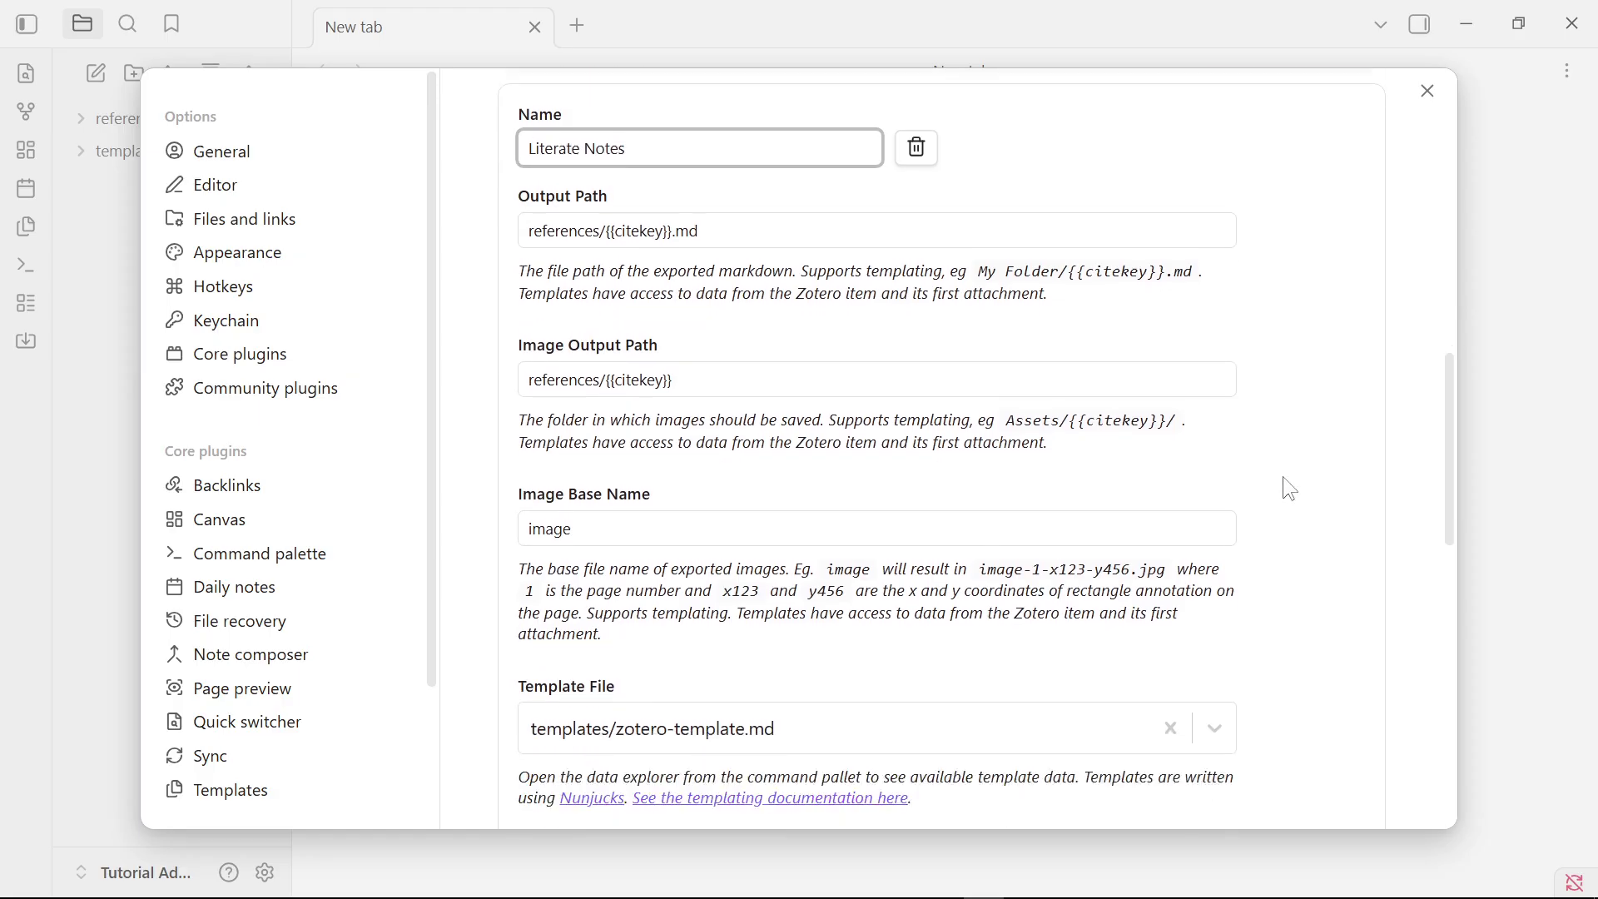
{"action": "left_click", "coordinate": [1491, 491]}
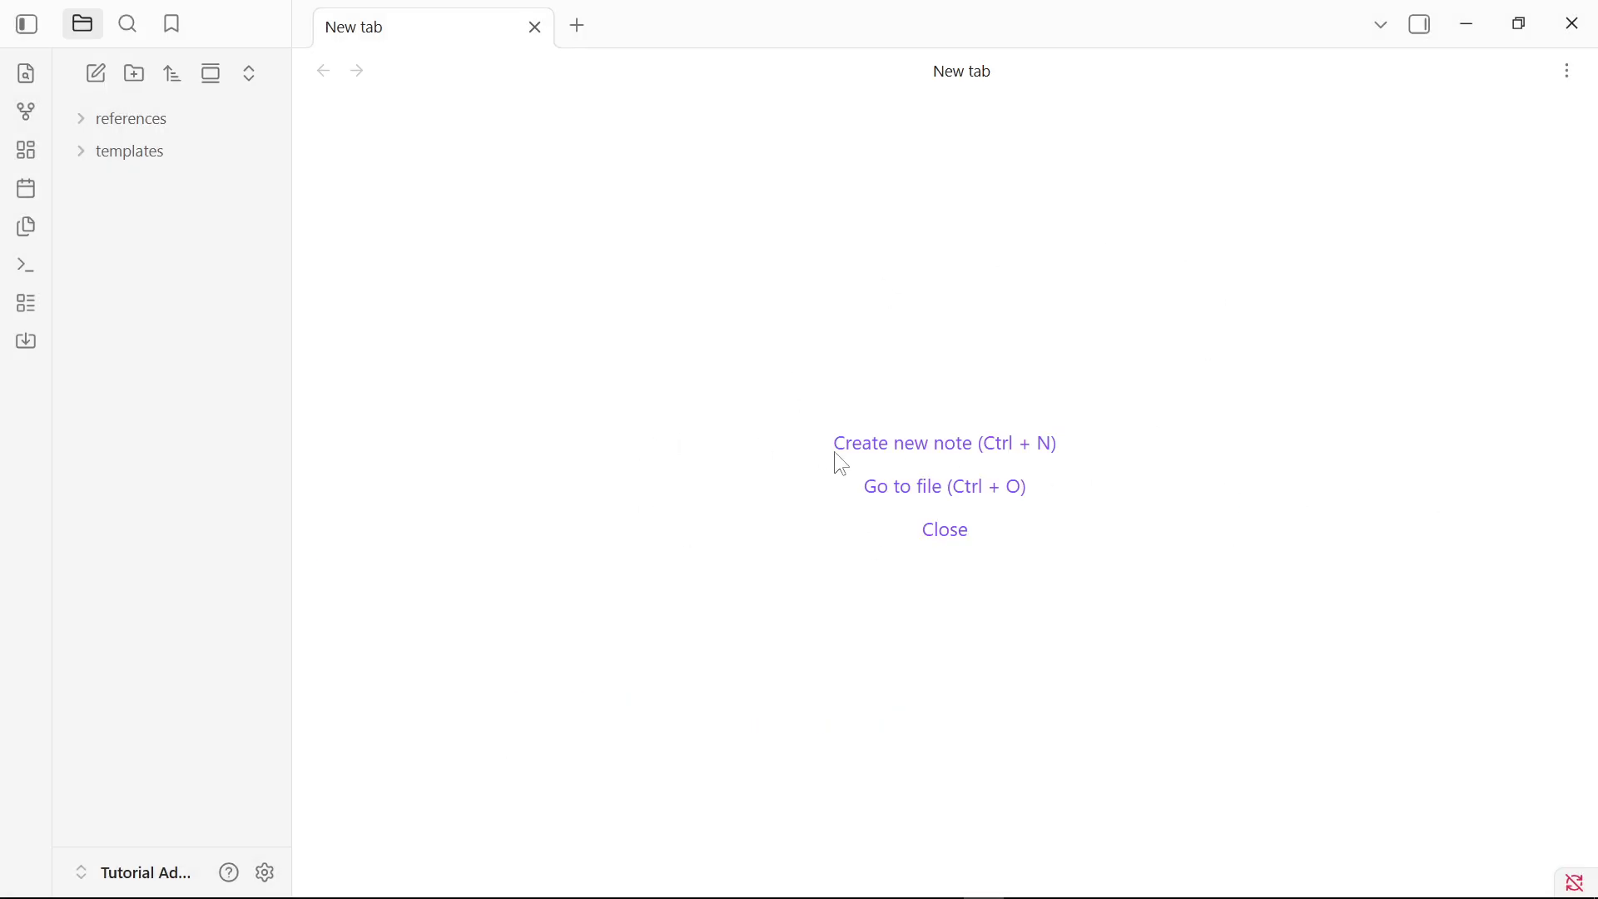
Search the command palette for "zotero" and run the command "Zotero Integration: Literate Notes".
{"action": "key", "text": "ctrl+p"}
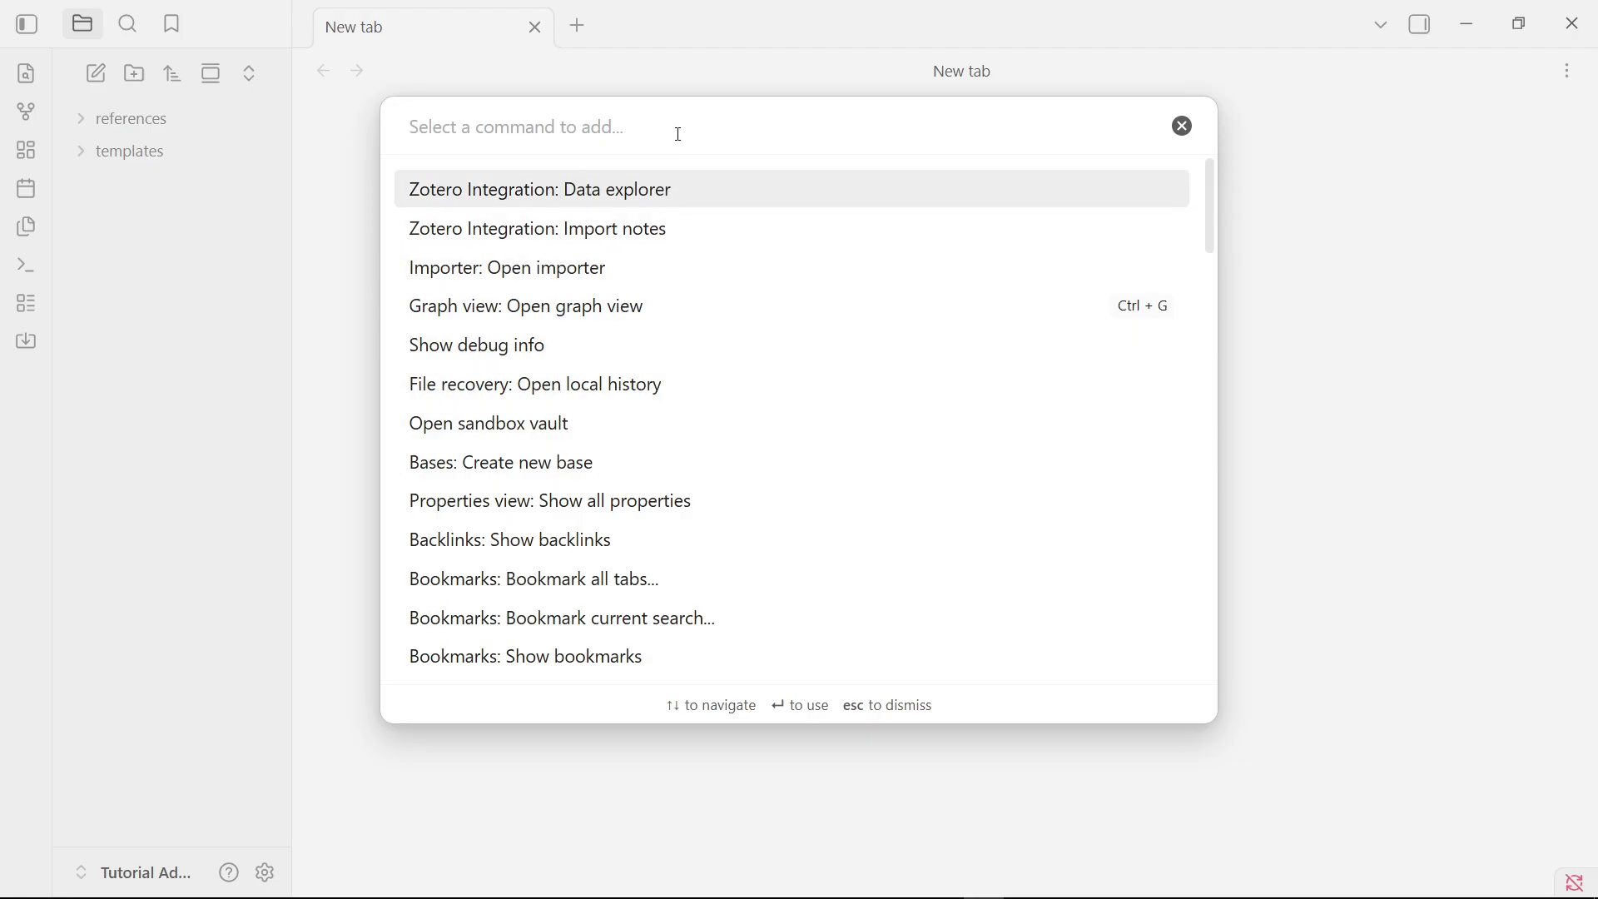
{"action": "type", "text": "zo"}
{"action": "type", "text": "tero"}
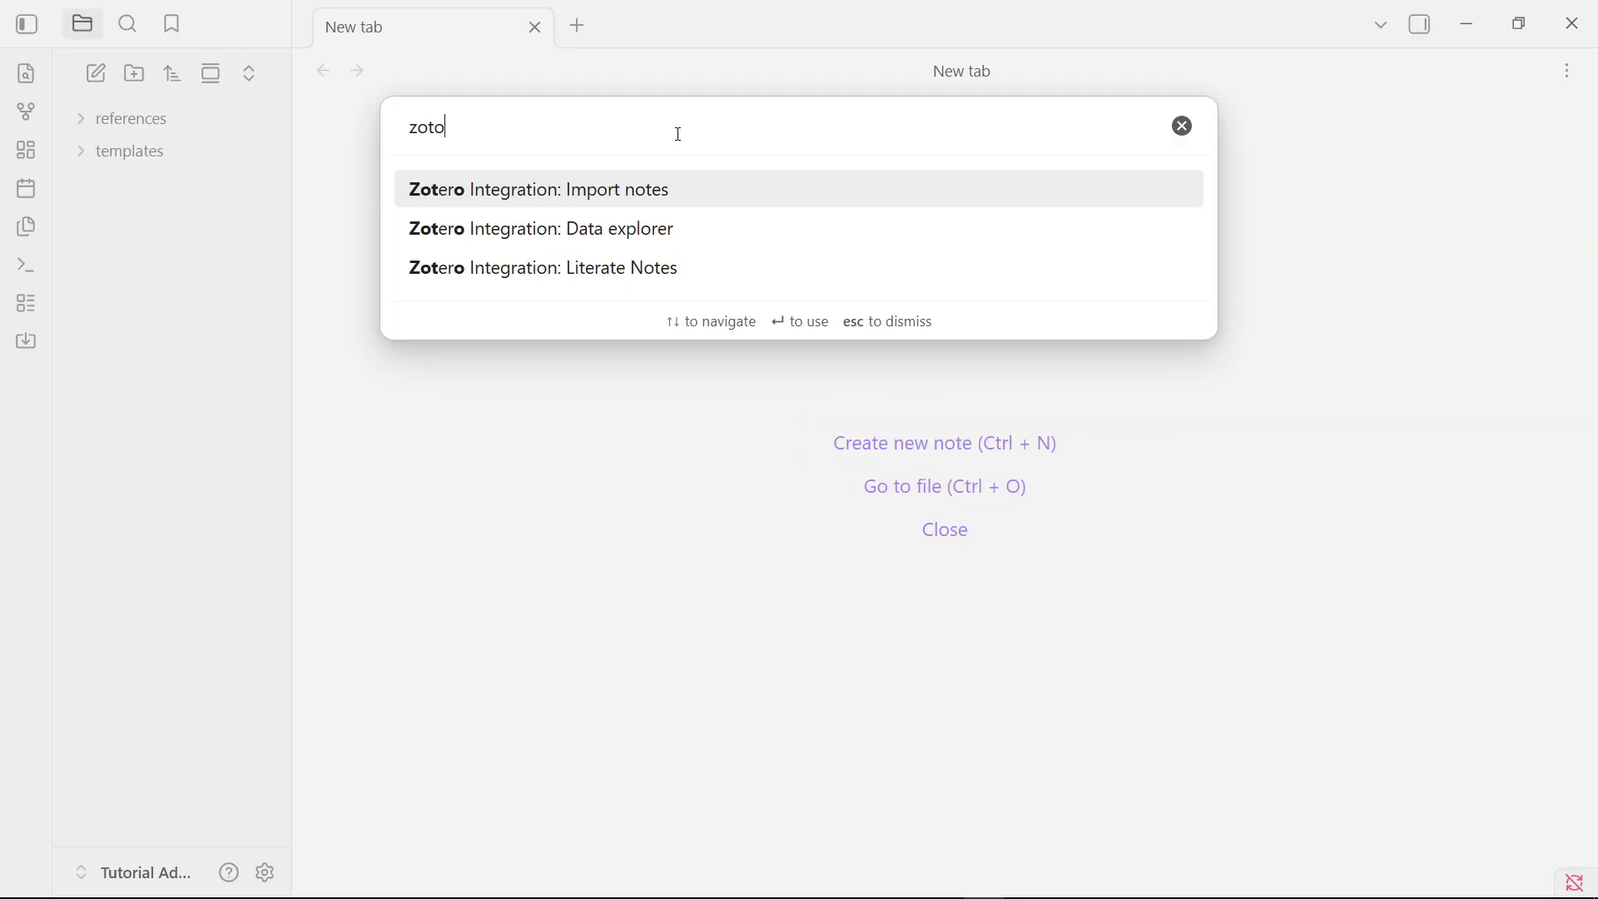
{"action": "key", "text": "BackSpace"}
{"action": "key", "text": "BackSpace"}
{"action": "key", "text": "BackSpace"}
{"action": "key", "text": "BackSpace"}
{"action": "type", "text": "tero"}
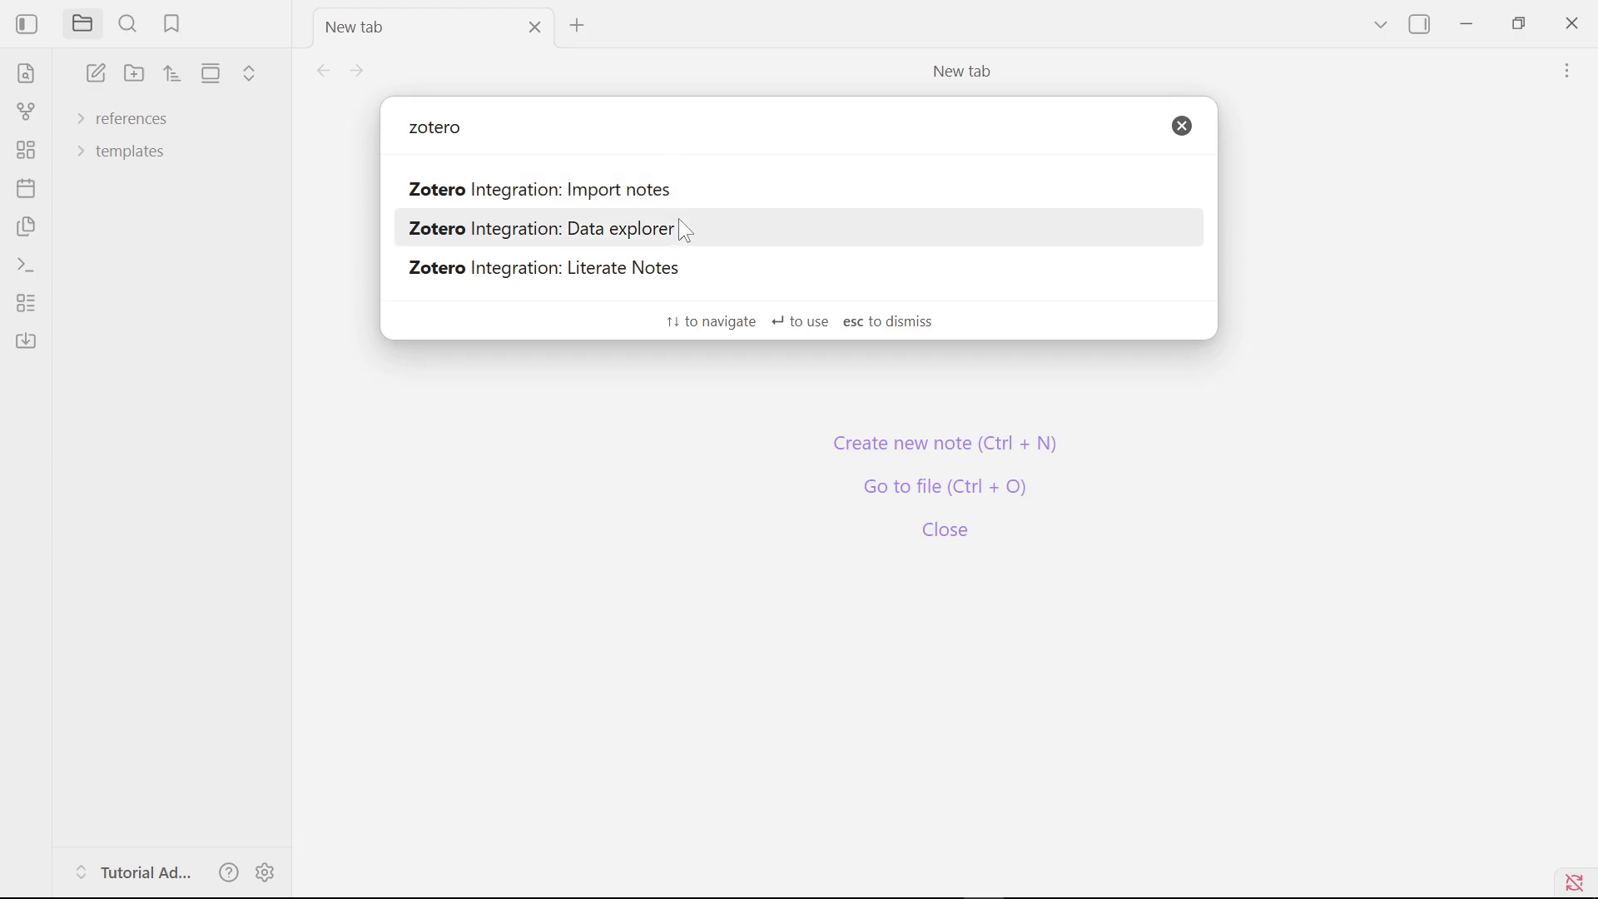
{"action": "left_click", "coordinate": [591, 271]}
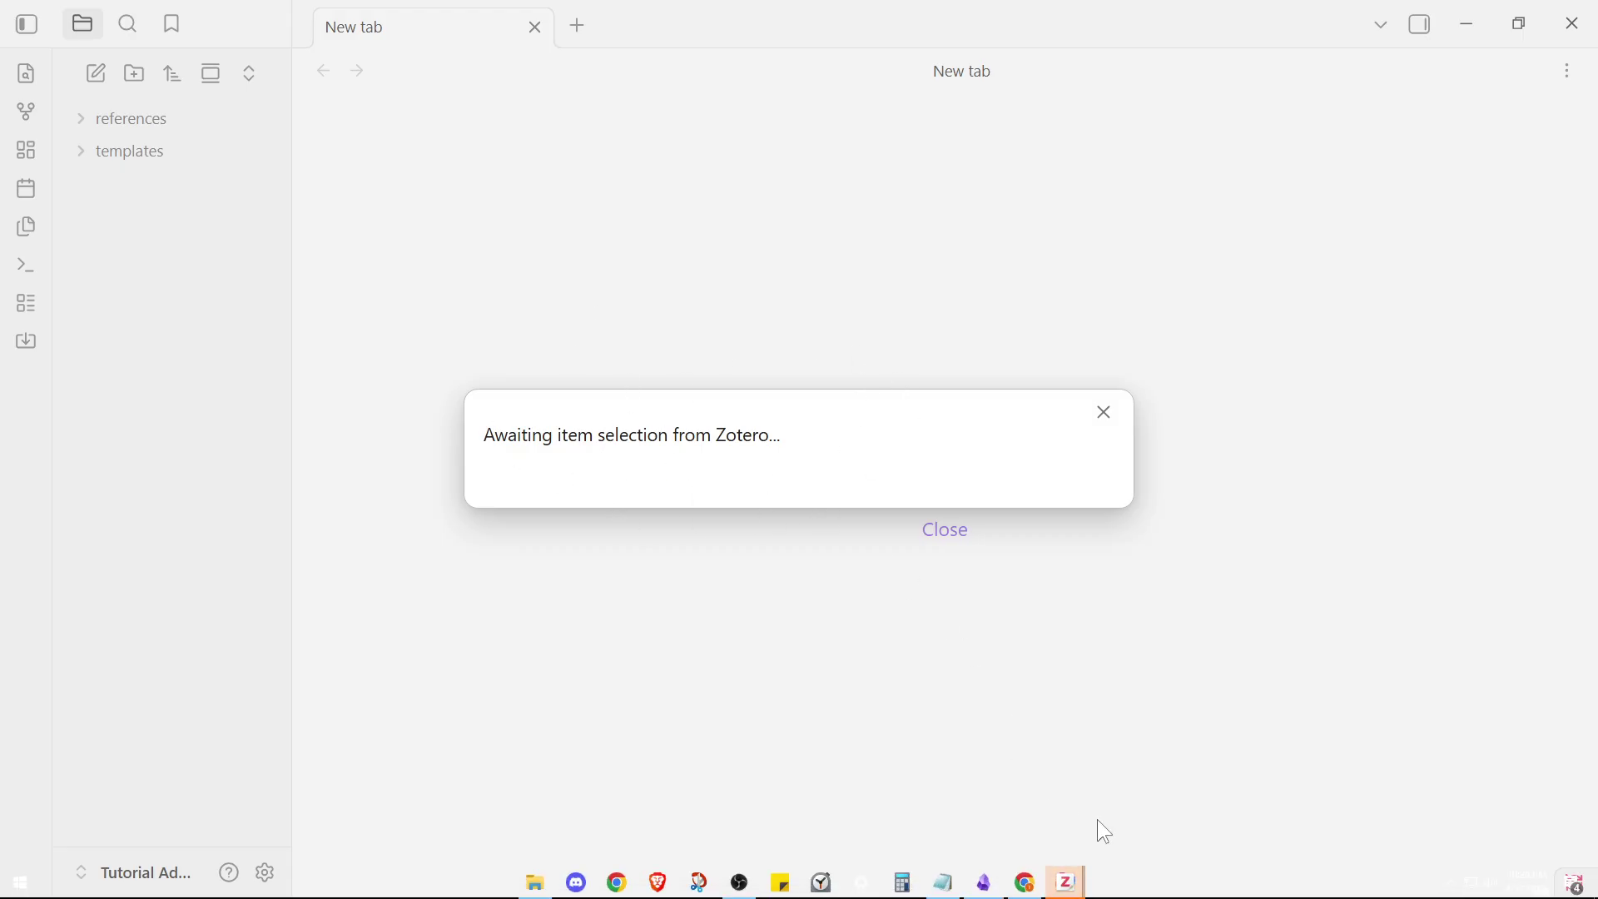
In Zotero's Citation Dialog, add the selected "Non-Cold Dark Matter from Memory-Burdened Primordial Black Holes" item to the citation and accept it.
{"action": "mouse_move", "coordinate": [1083, 888]}
{"action": "left_click", "coordinate": [1114, 835]}
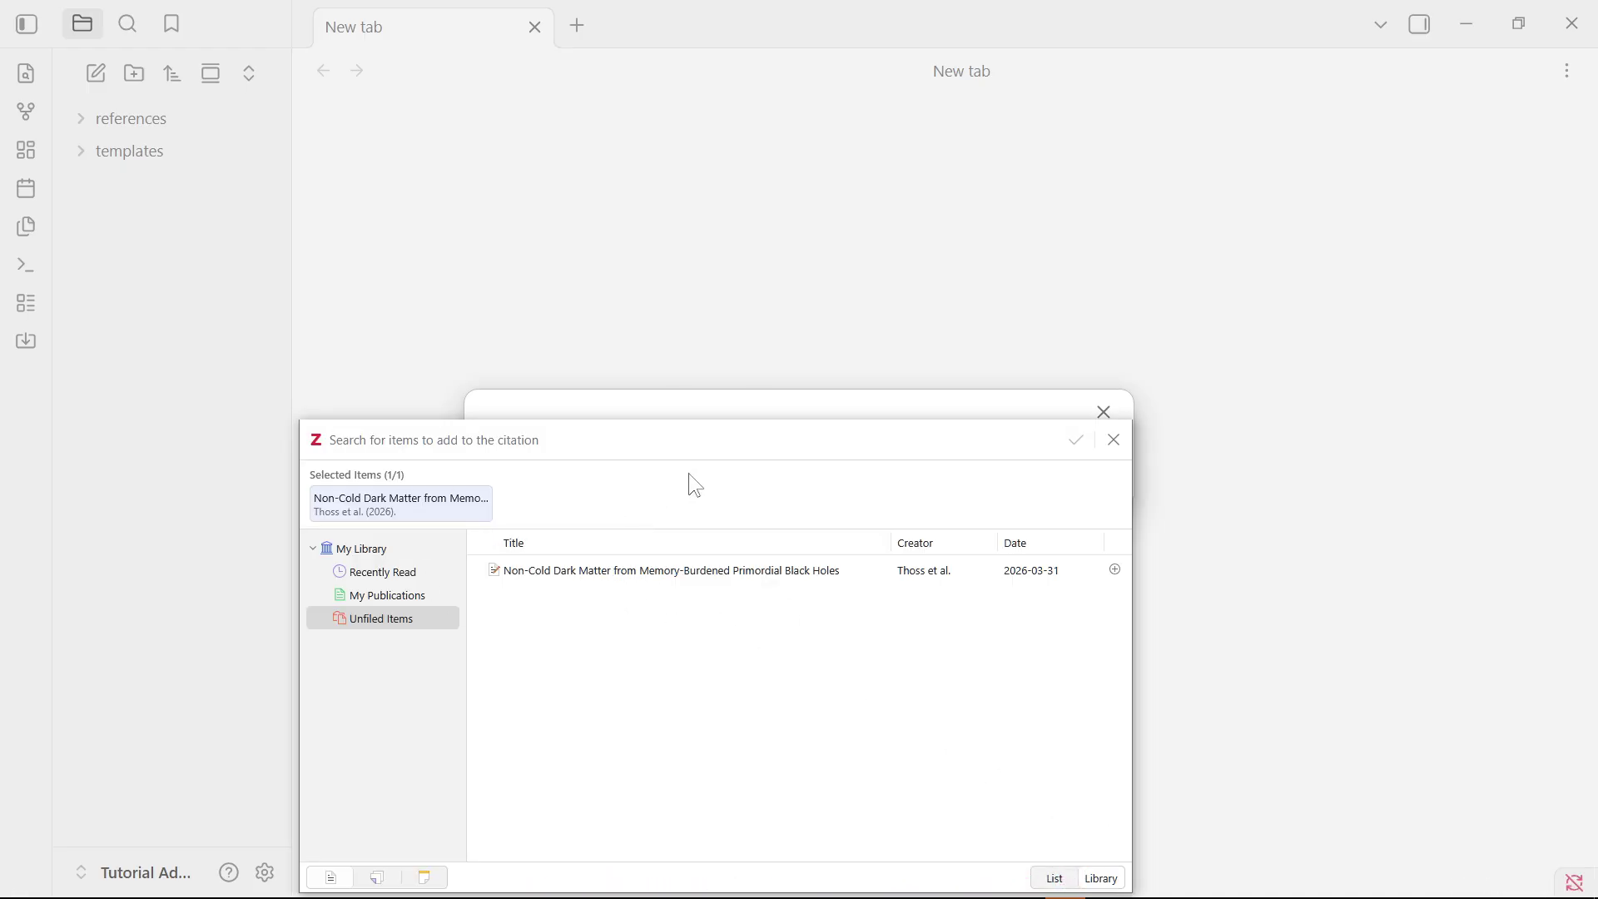
{"action": "key", "text": "Return"}
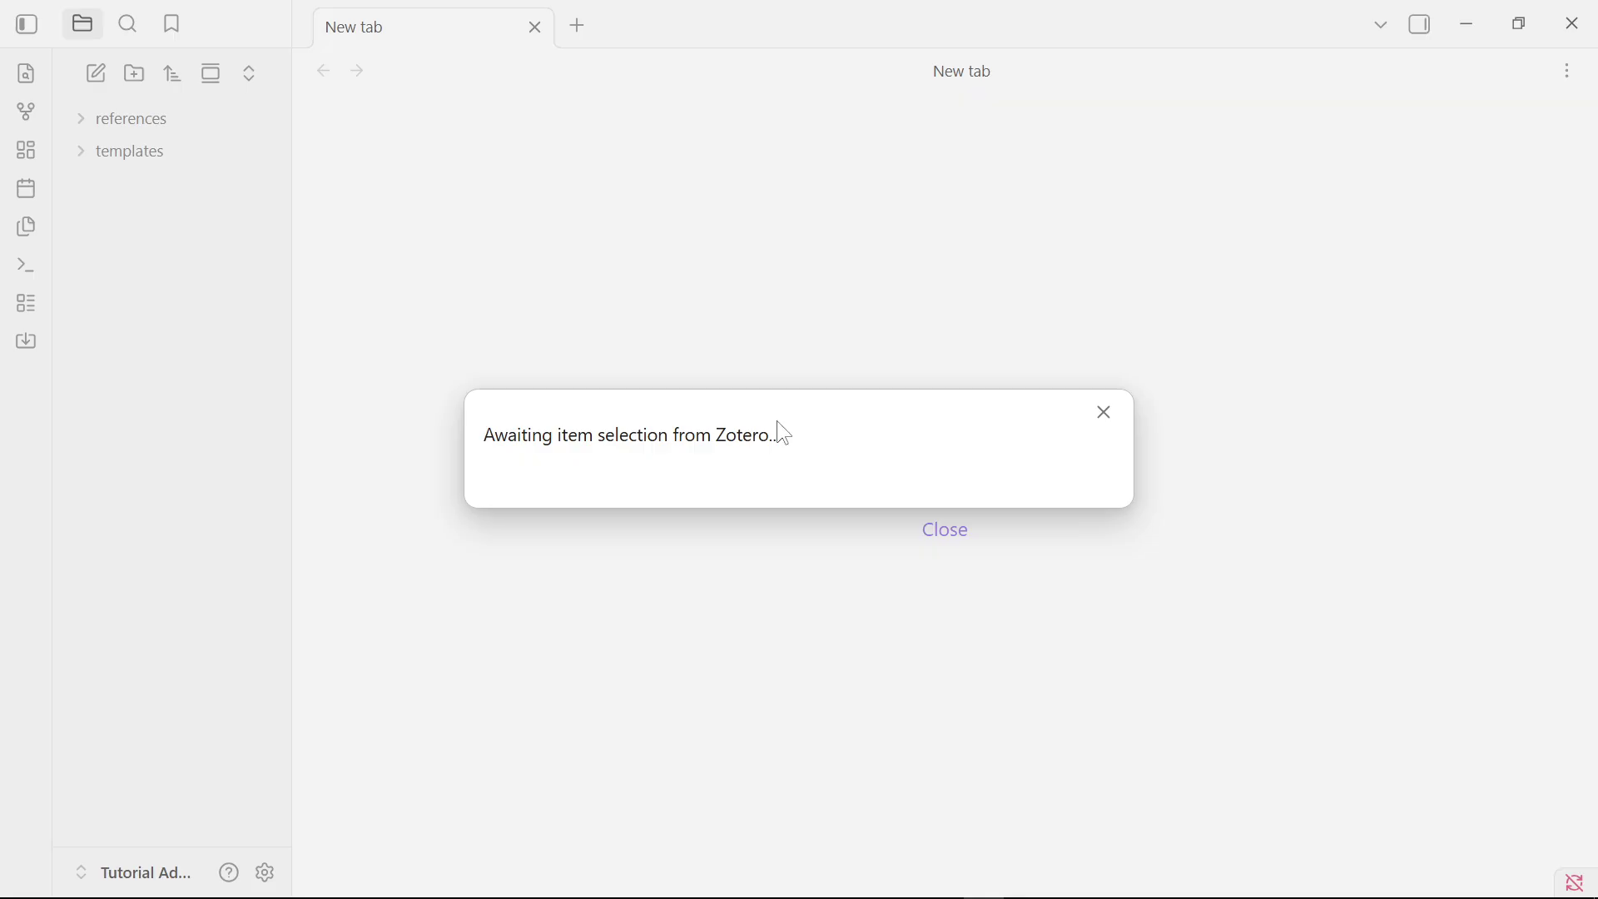
{"action": "mouse_move", "coordinate": [1068, 882]}
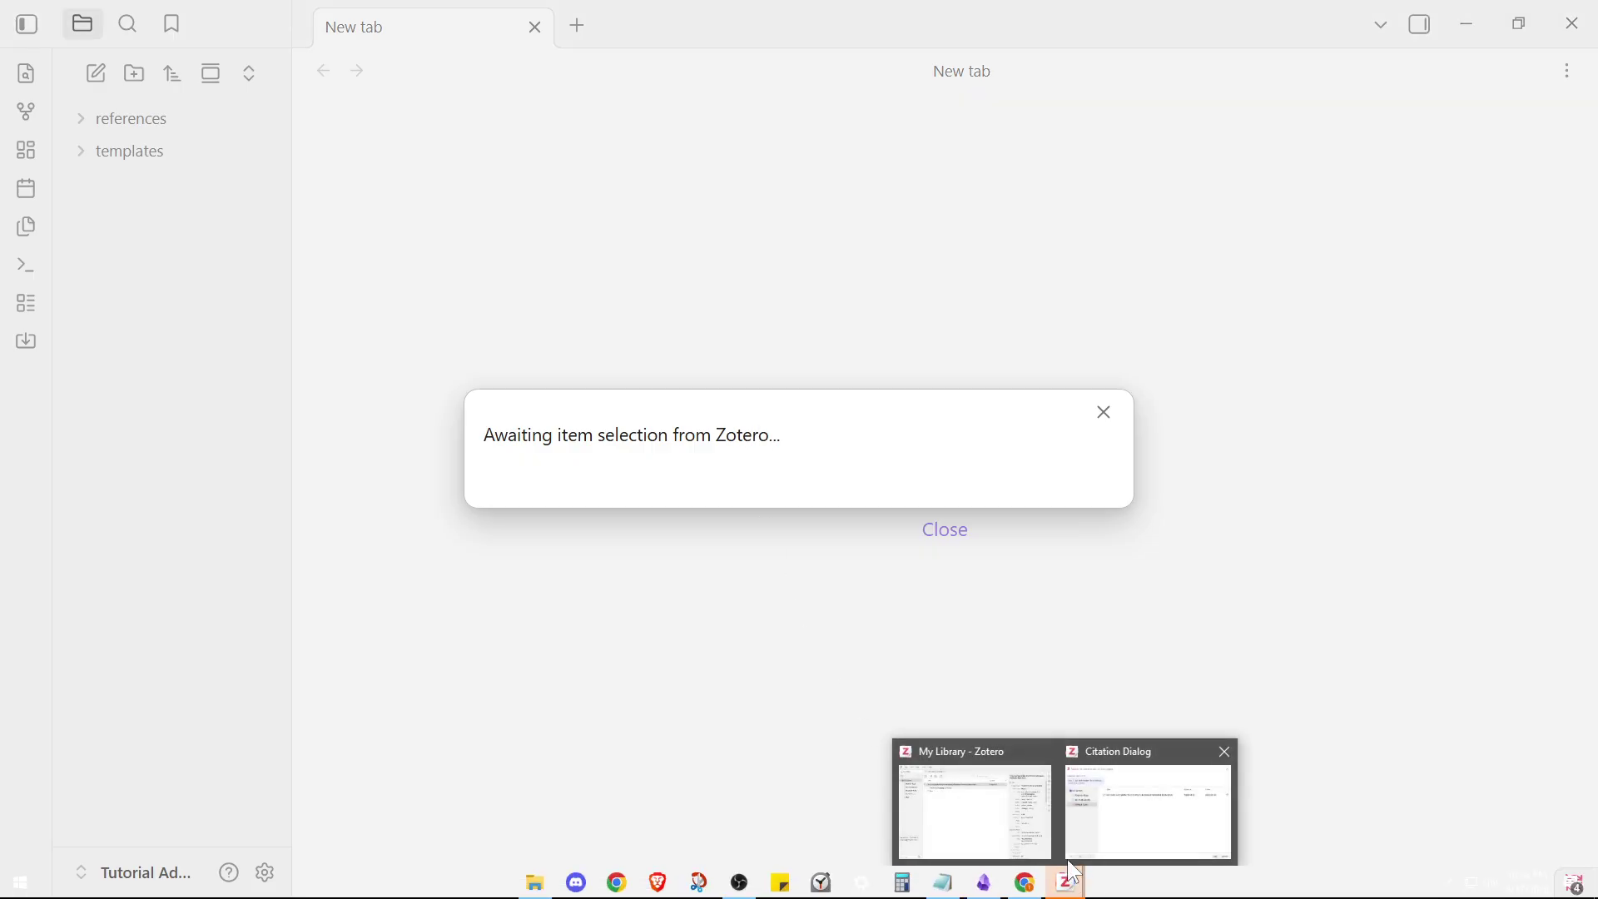
{"action": "left_click", "coordinate": [1096, 847]}
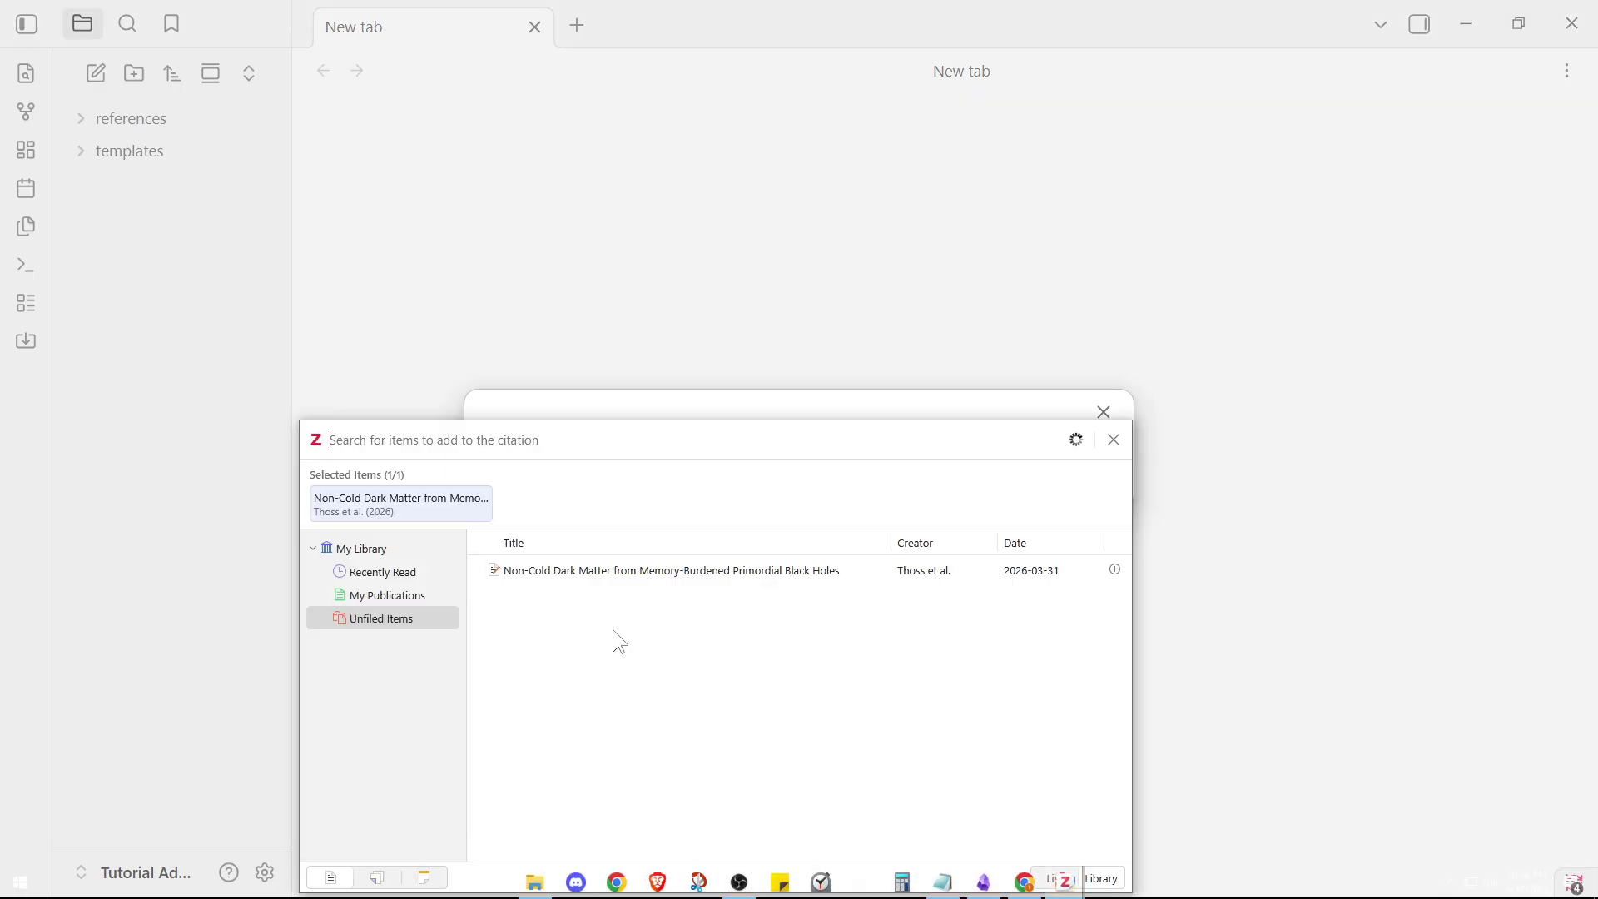
{"action": "left_click", "coordinate": [478, 510]}
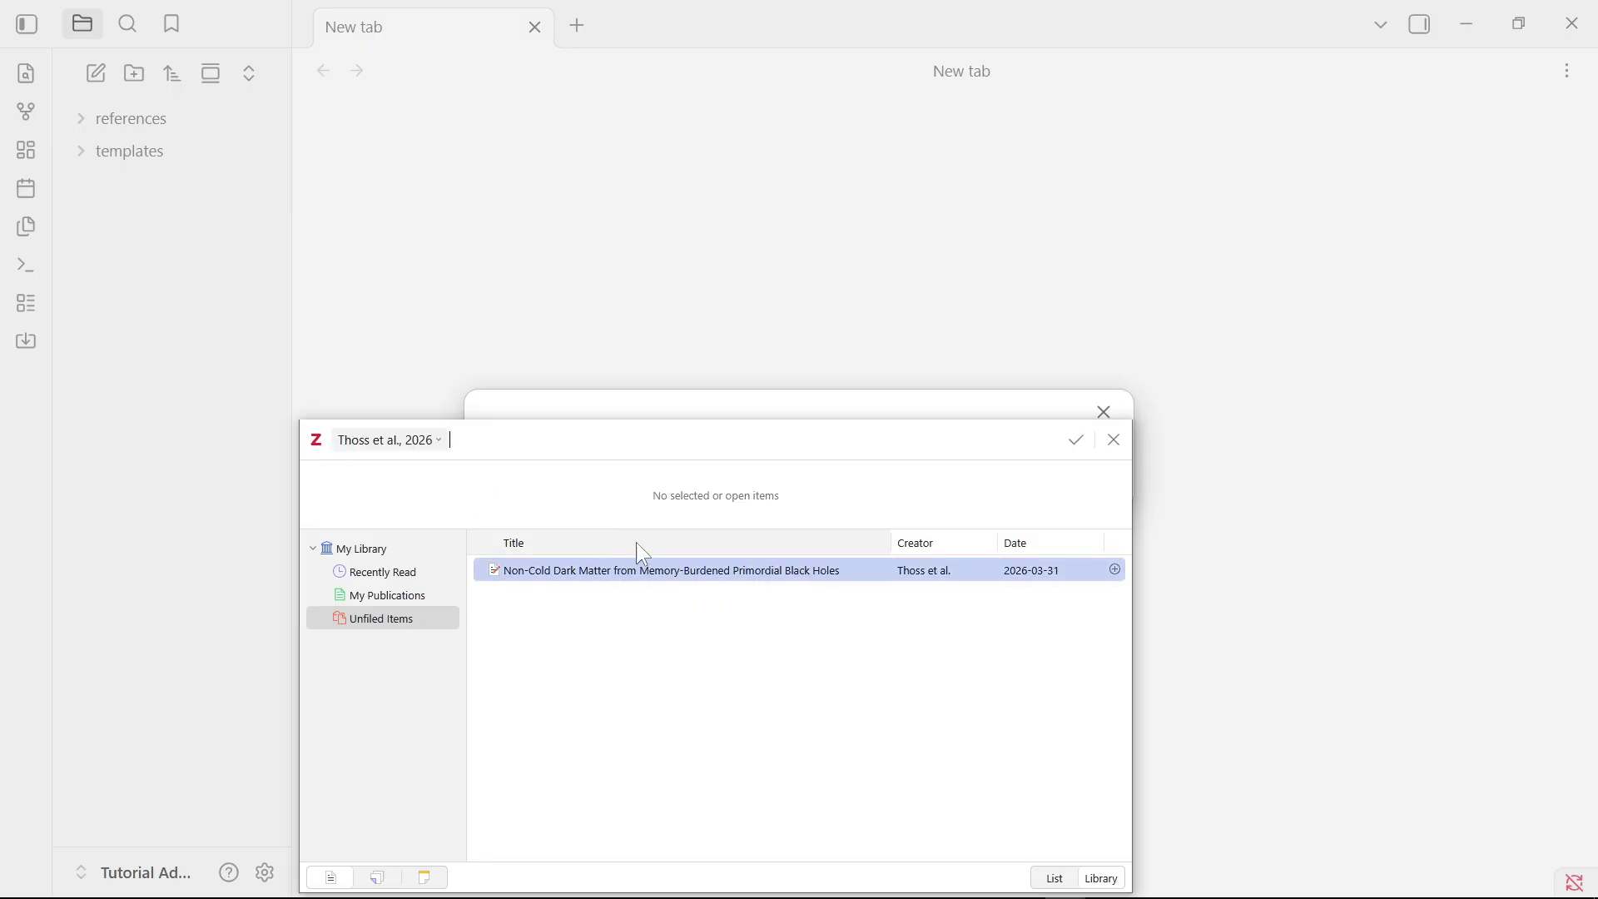
{"action": "left_click", "coordinate": [1077, 444]}
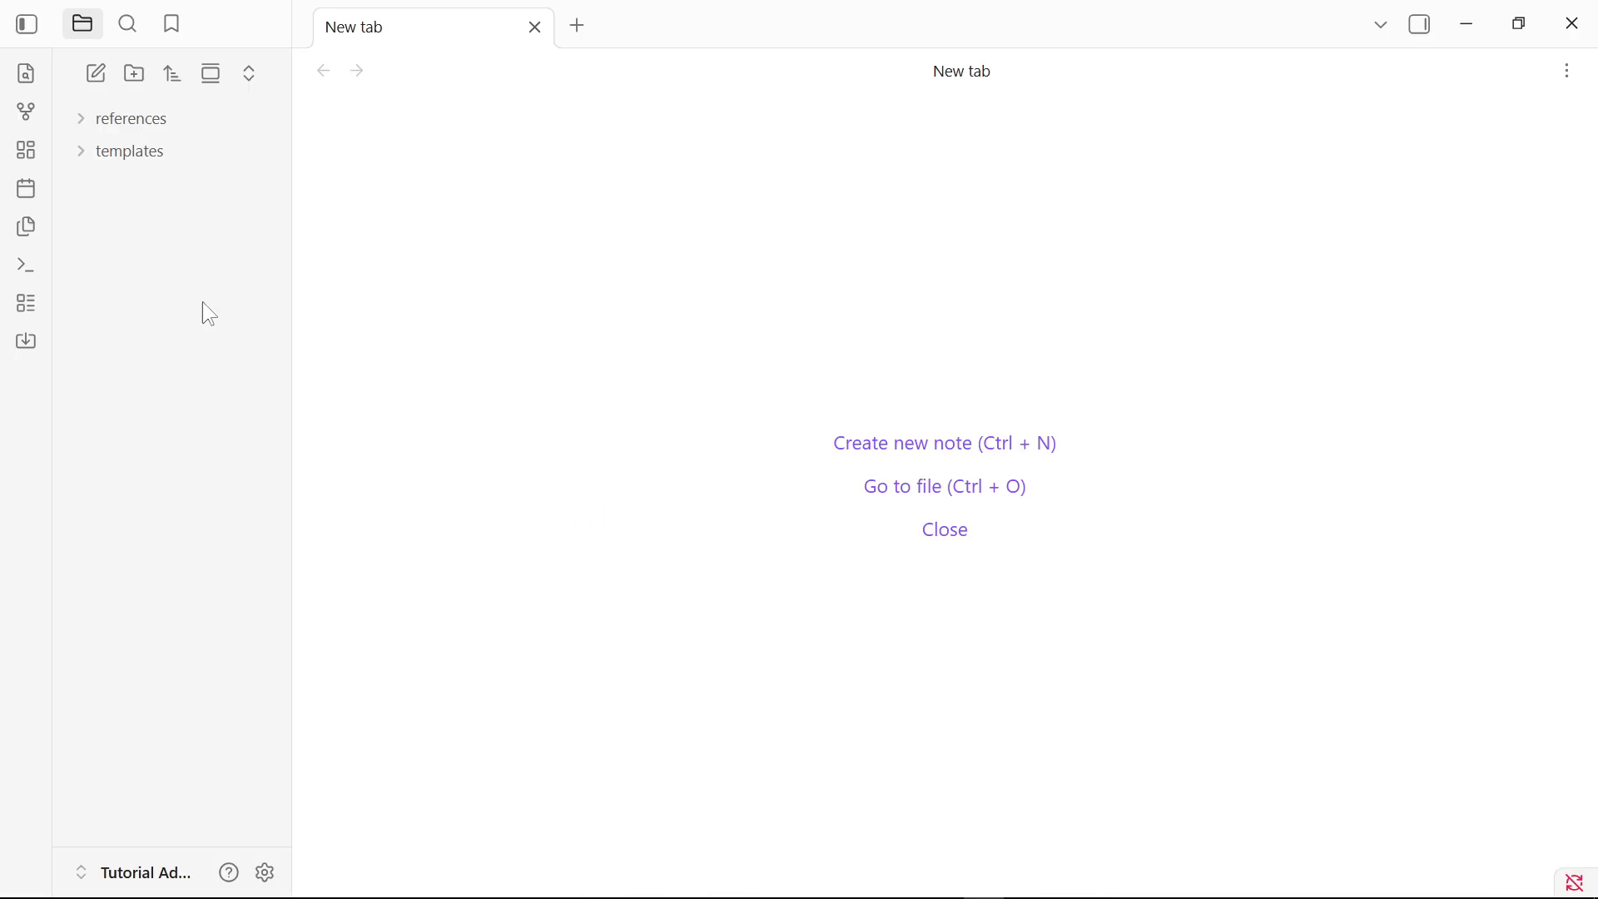
Open the imported literature note in the references folder and examine its properties, abstract and annotations.
{"action": "left_click", "coordinate": [83, 118]}
{"action": "left_click", "coordinate": [158, 158]}
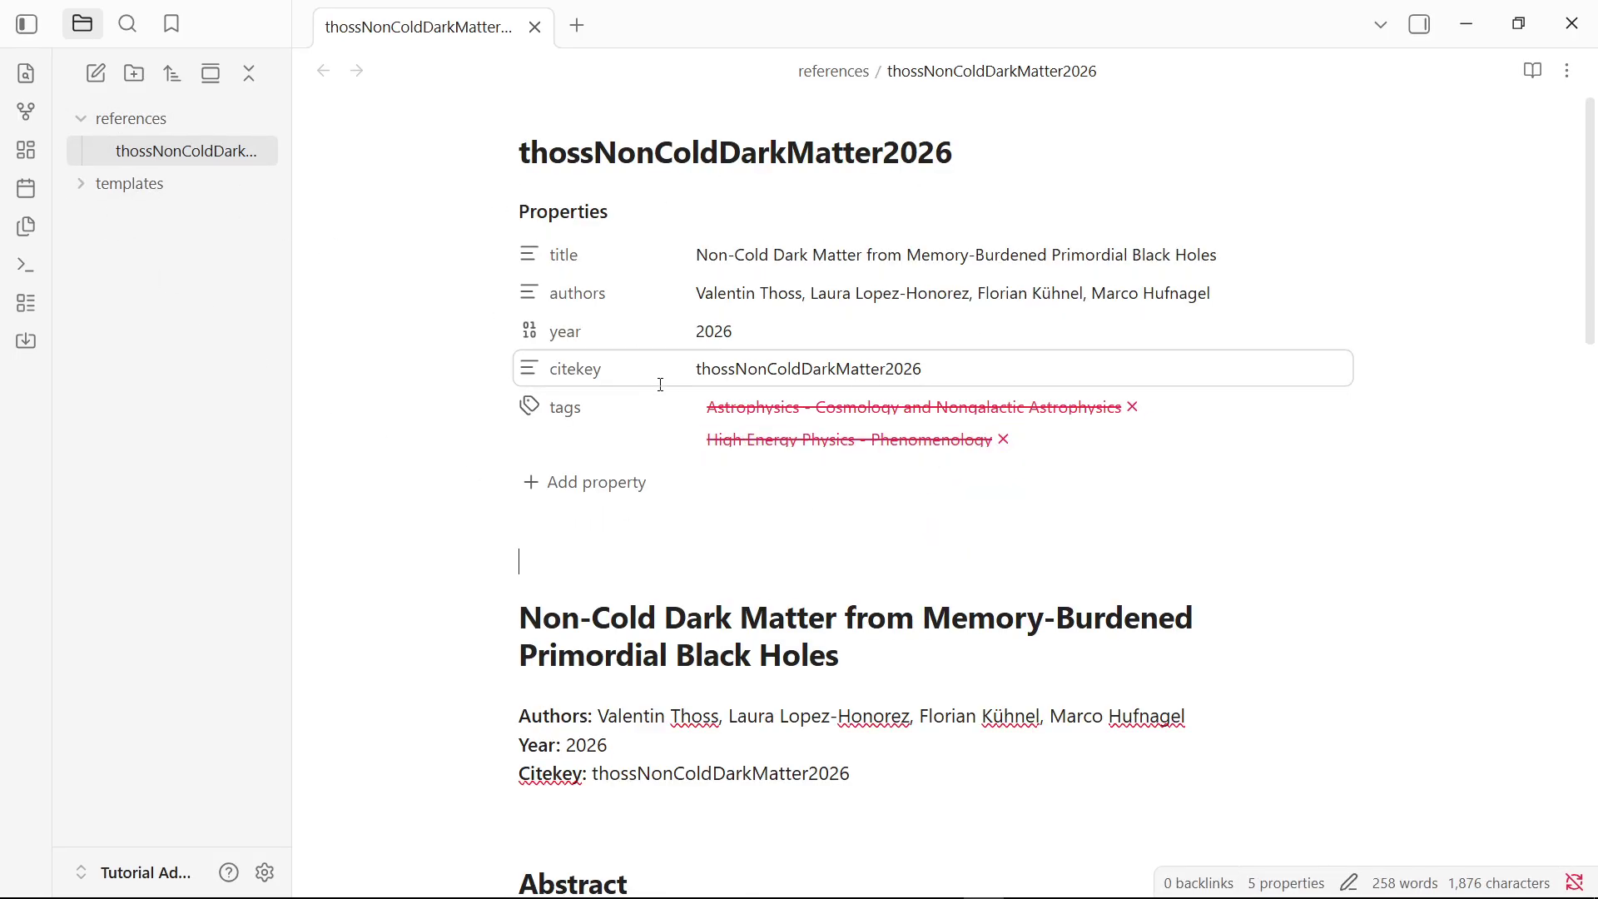
{"action": "scroll", "coordinate": [714, 416], "scroll_direction": "down", "scroll_amount": 5}
{"action": "scroll", "coordinate": [714, 416], "scroll_direction": "up", "scroll_amount": 5}
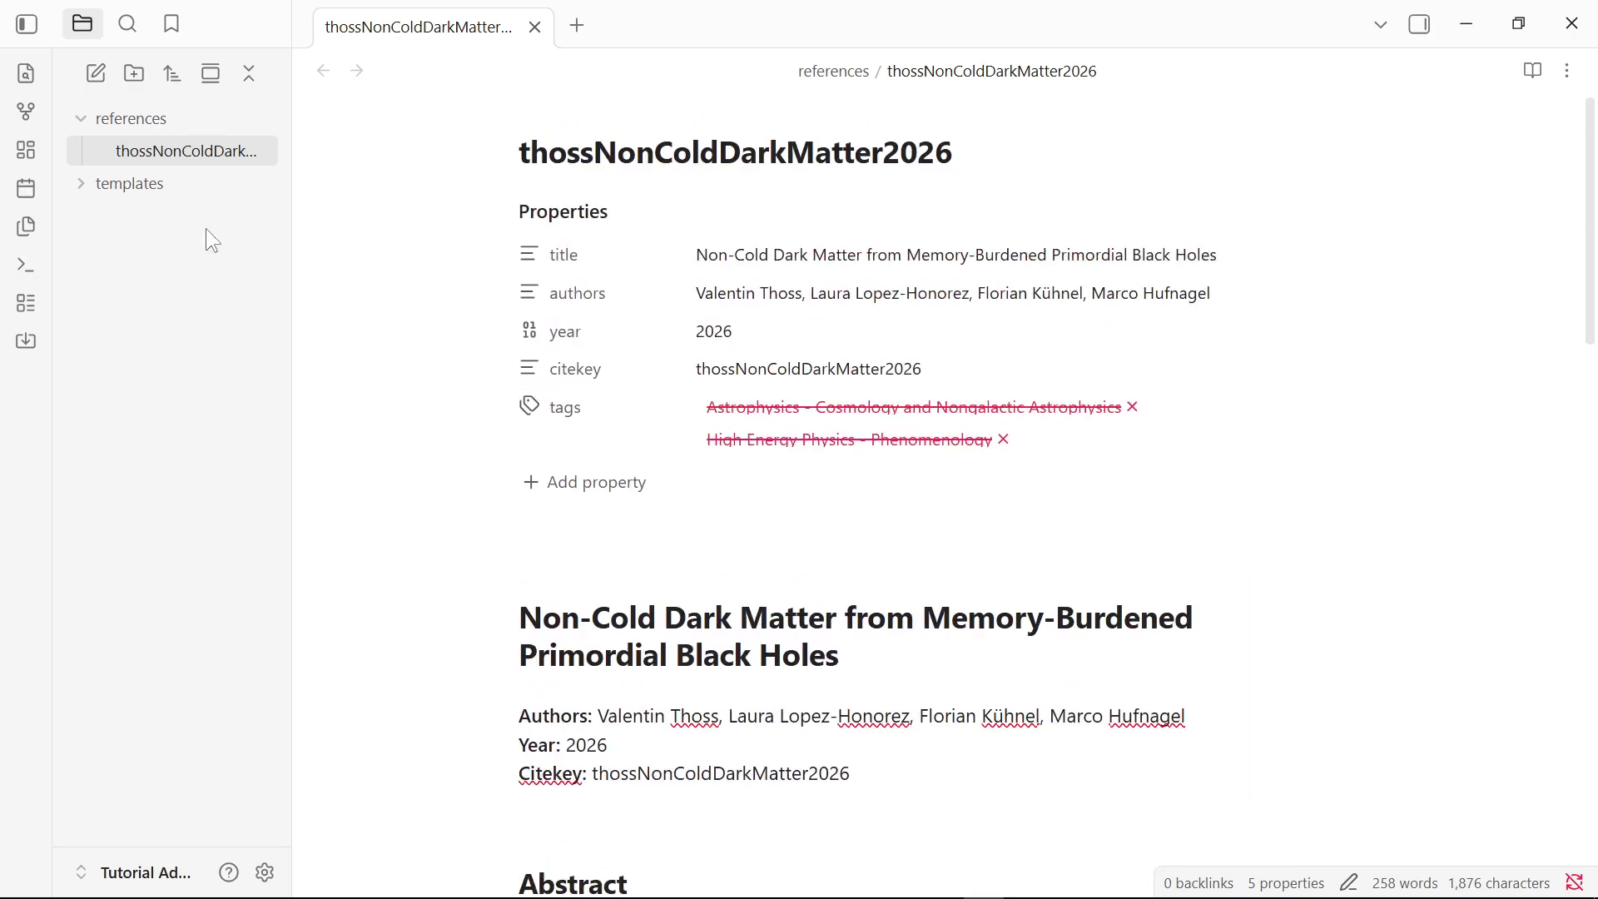
{"action": "scroll", "coordinate": [720, 319], "scroll_direction": "down", "scroll_amount": 7}
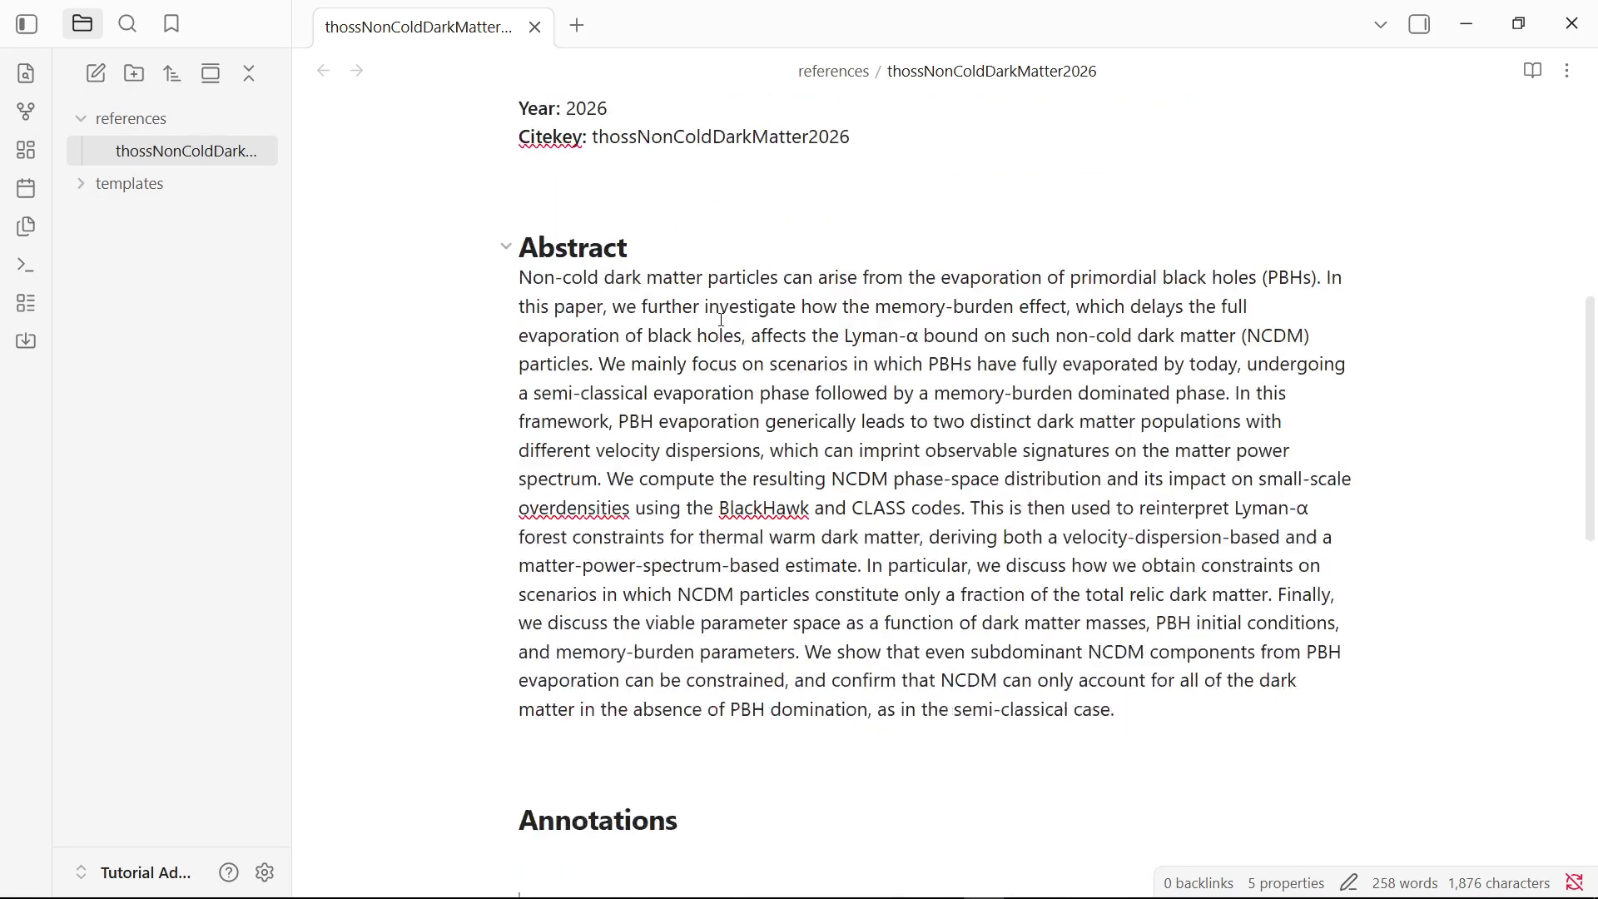
{"action": "scroll", "coordinate": [721, 319], "scroll_direction": "down", "scroll_amount": 6}
{"action": "scroll", "coordinate": [737, 406], "scroll_direction": "up", "scroll_amount": 6}
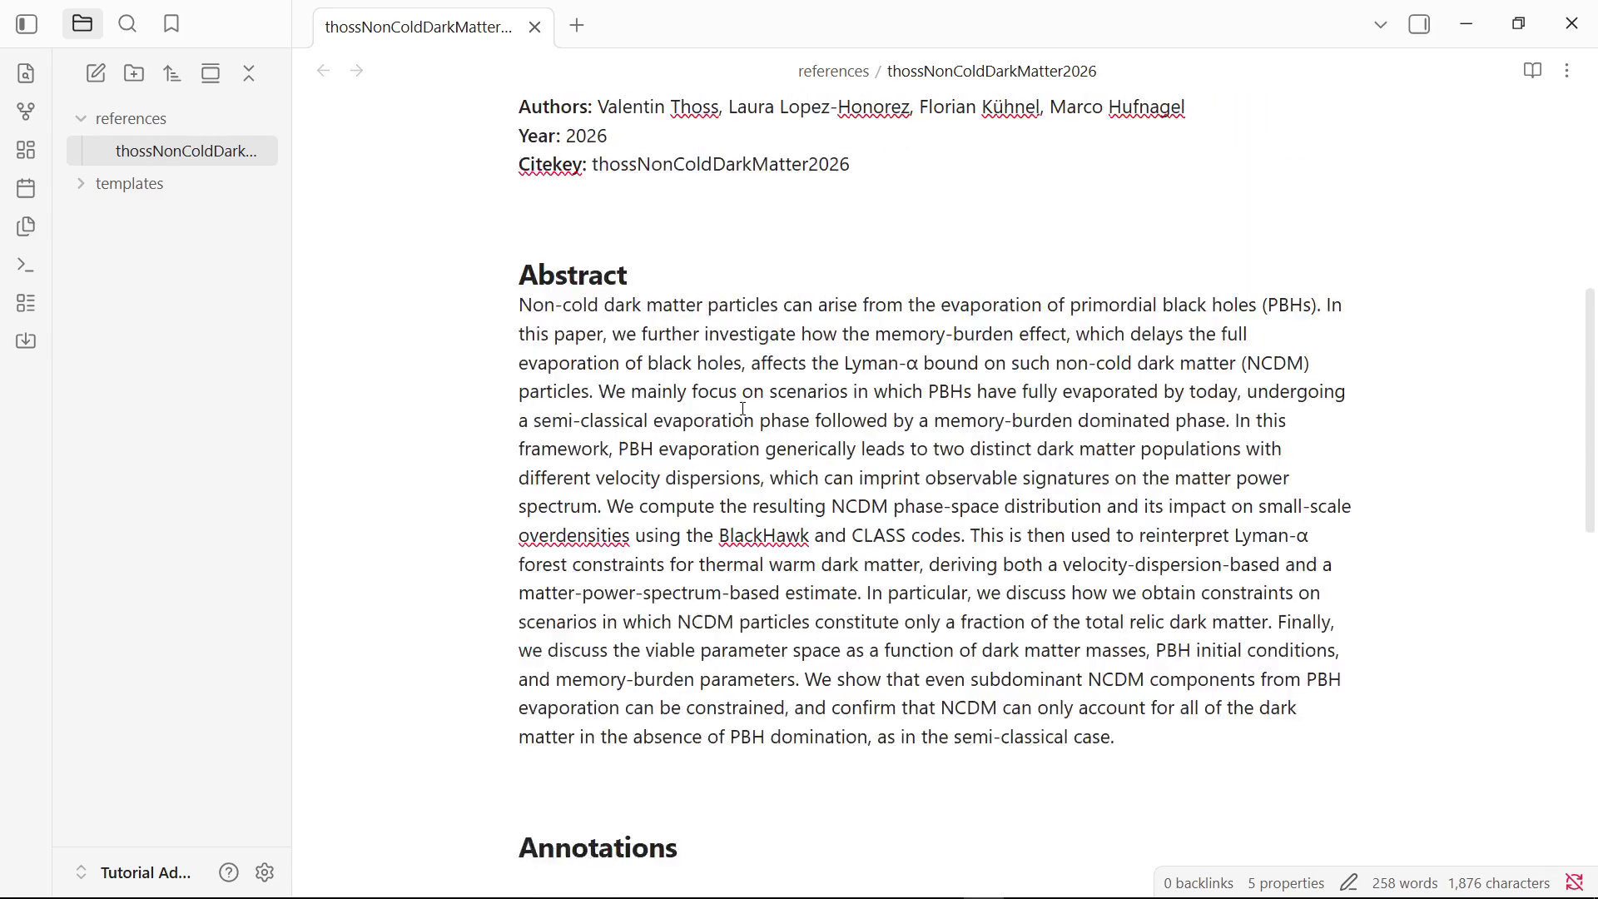
{"action": "scroll", "coordinate": [741, 409], "scroll_direction": "up", "scroll_amount": 7}
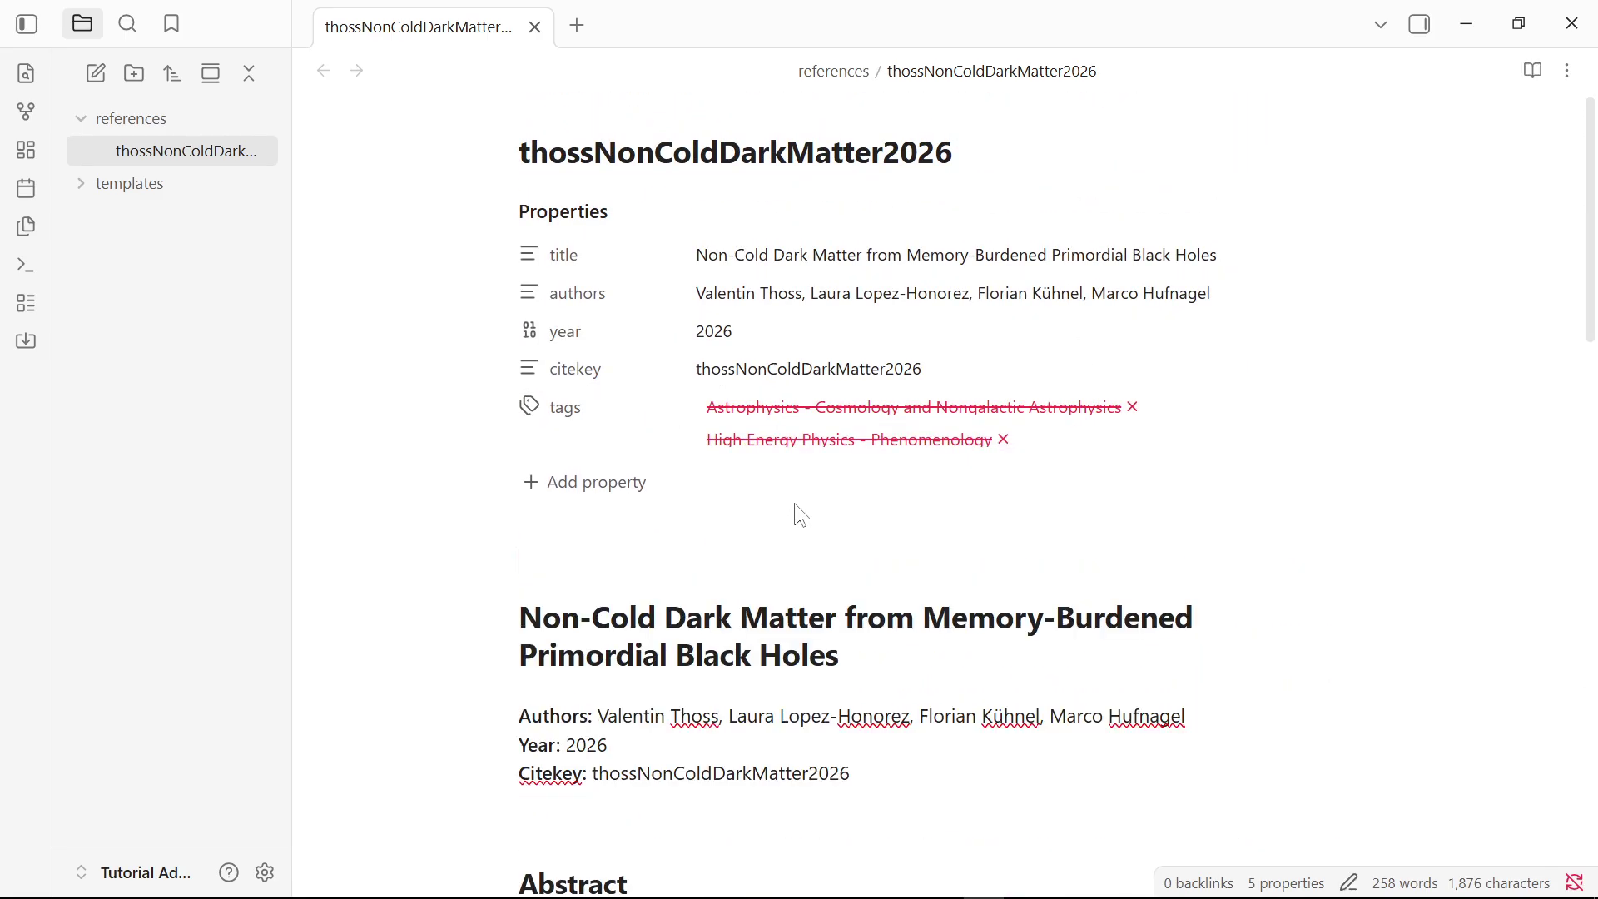
Preview the literature note in reading view, and return it to editing view.
{"action": "scroll", "coordinate": [795, 503], "scroll_direction": "down", "scroll_amount": 2}
{"action": "key", "text": "ctrl+e"}
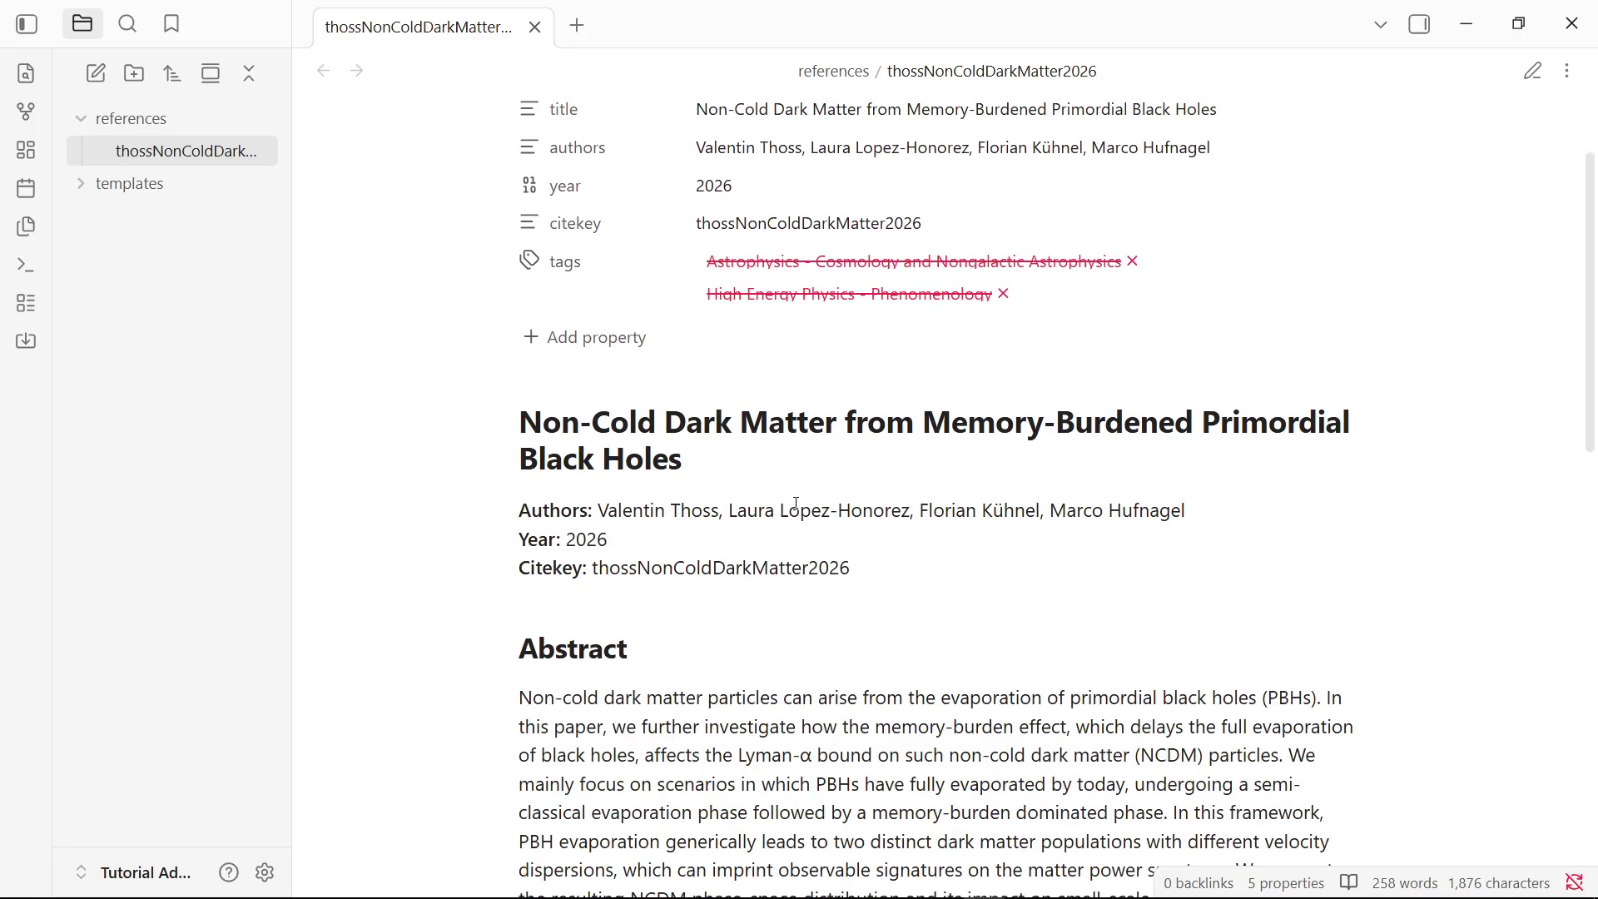
{"action": "key", "text": "ctrl+e"}
Review the note's Annotations section with its page references and comments, and return to the properties at the beginning.
{"action": "scroll", "coordinate": [795, 502], "scroll_direction": "down", "scroll_amount": 10}
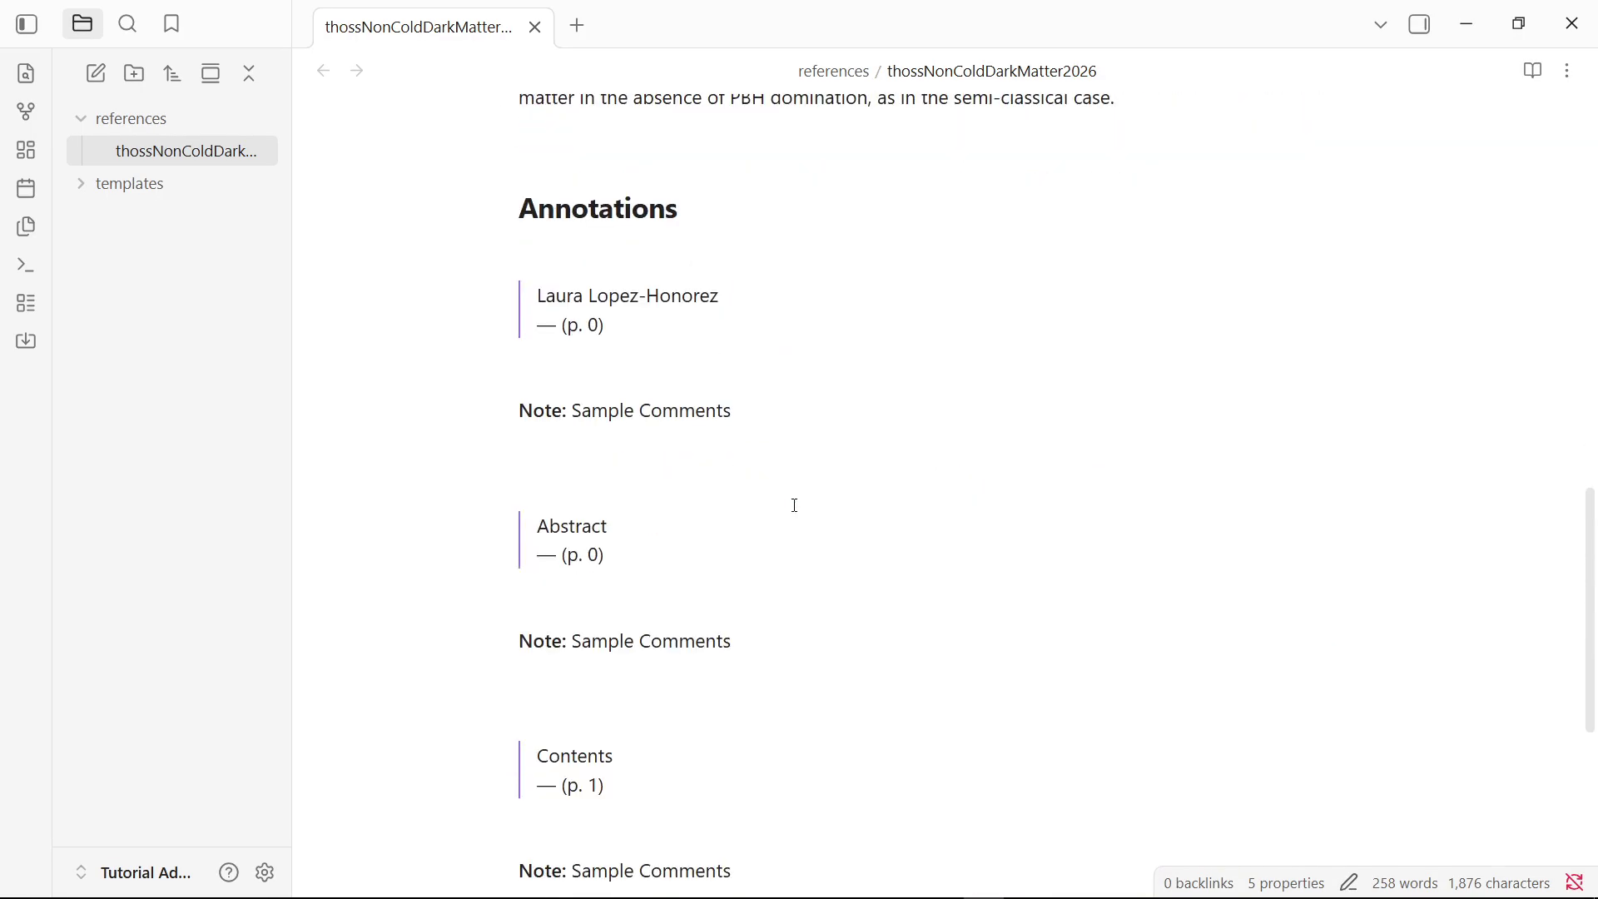
{"action": "scroll", "coordinate": [795, 505], "scroll_direction": "up", "scroll_amount": 12}
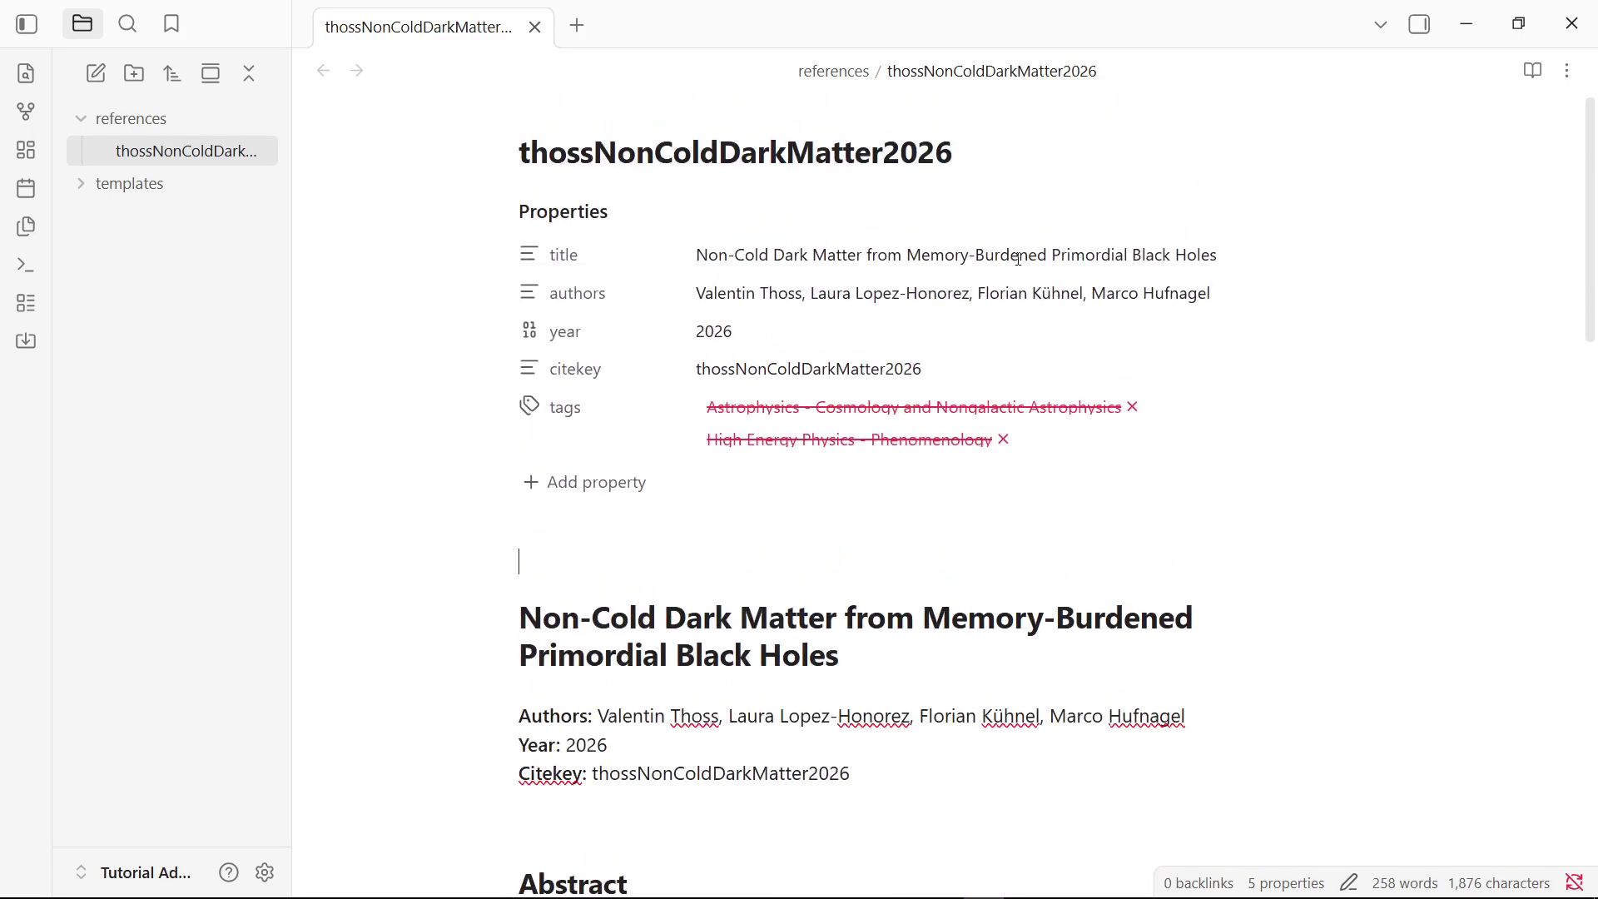
{"action": "scroll", "coordinate": [798, 416], "scroll_direction": "down", "scroll_amount": 10}
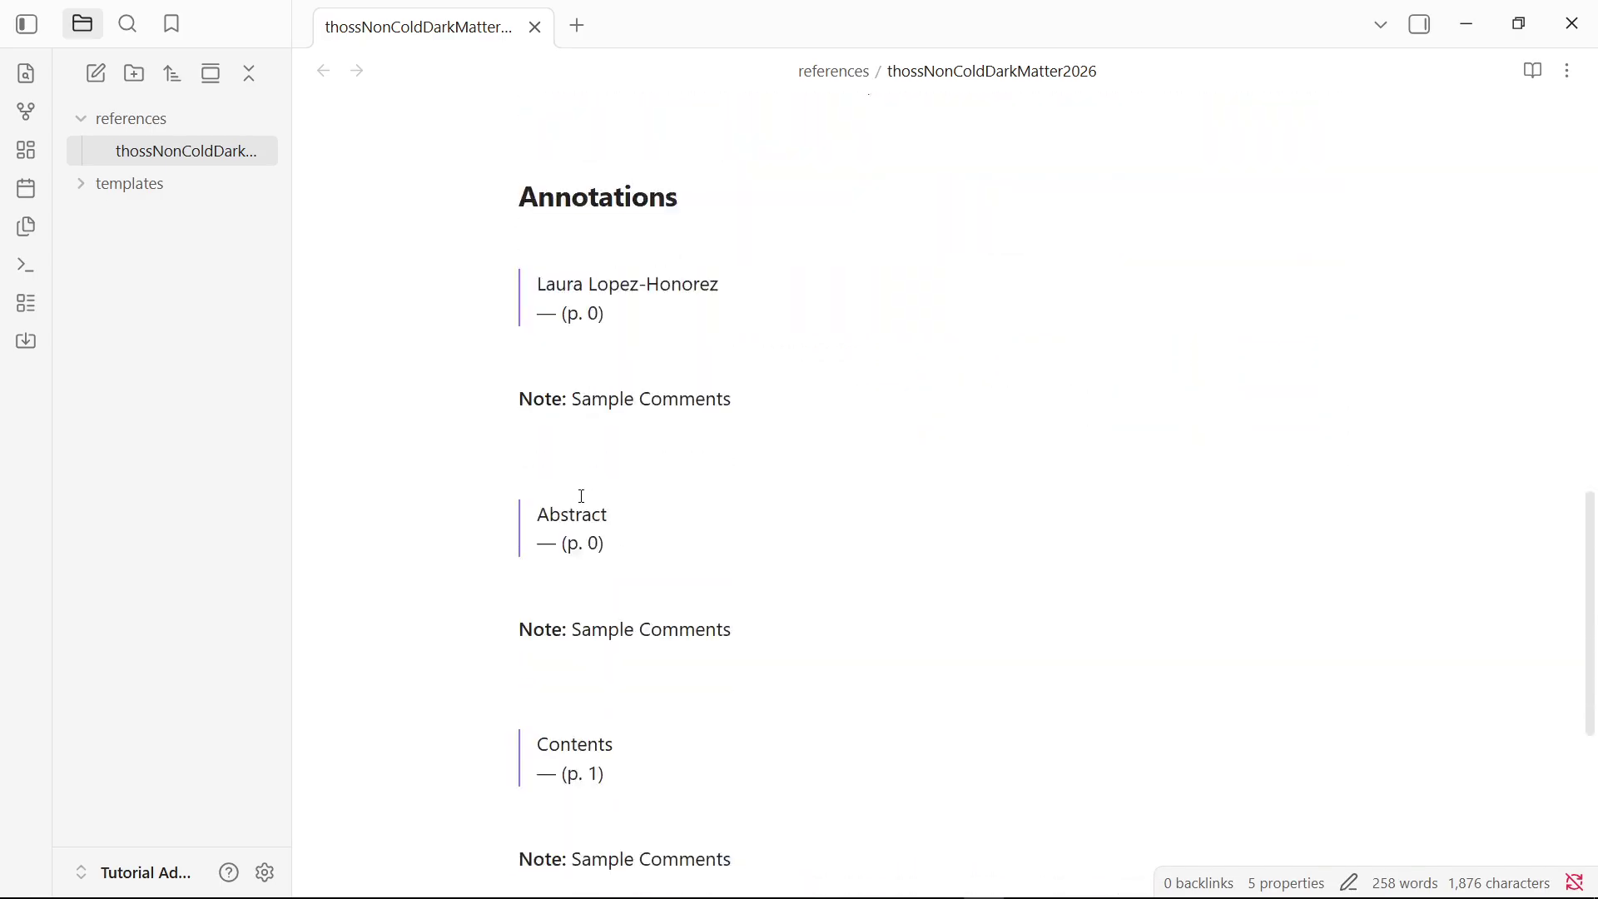
{"action": "scroll", "coordinate": [582, 496], "scroll_direction": "down", "scroll_amount": 1}
{"action": "scroll", "coordinate": [674, 471], "scroll_direction": "up", "scroll_amount": 12}
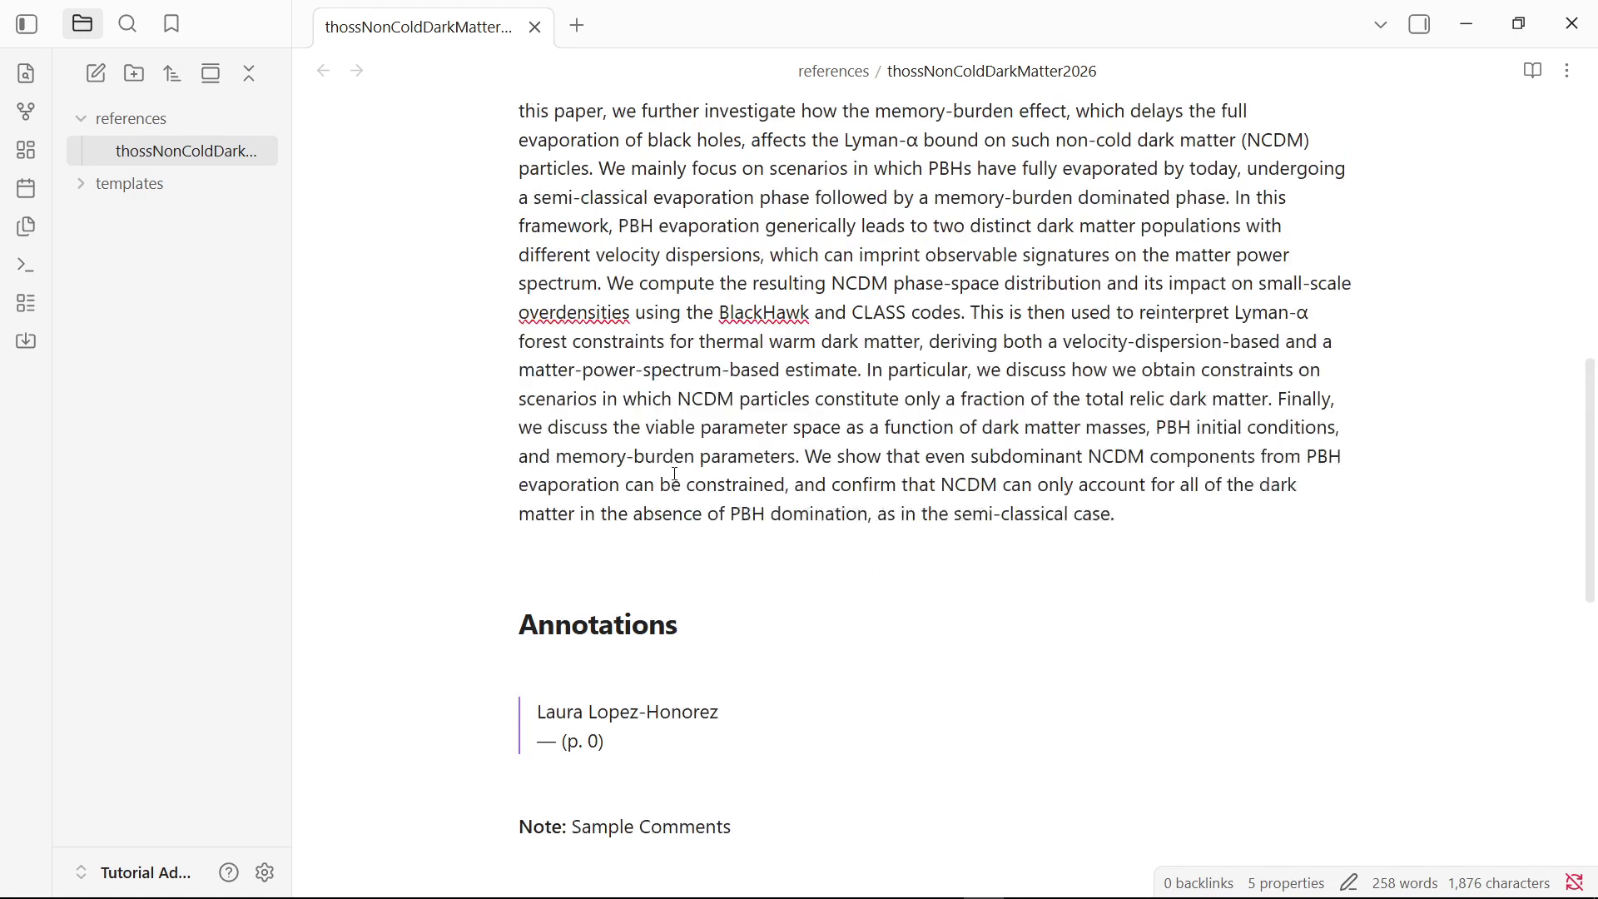
{"action": "left_click", "coordinate": [752, 534]}
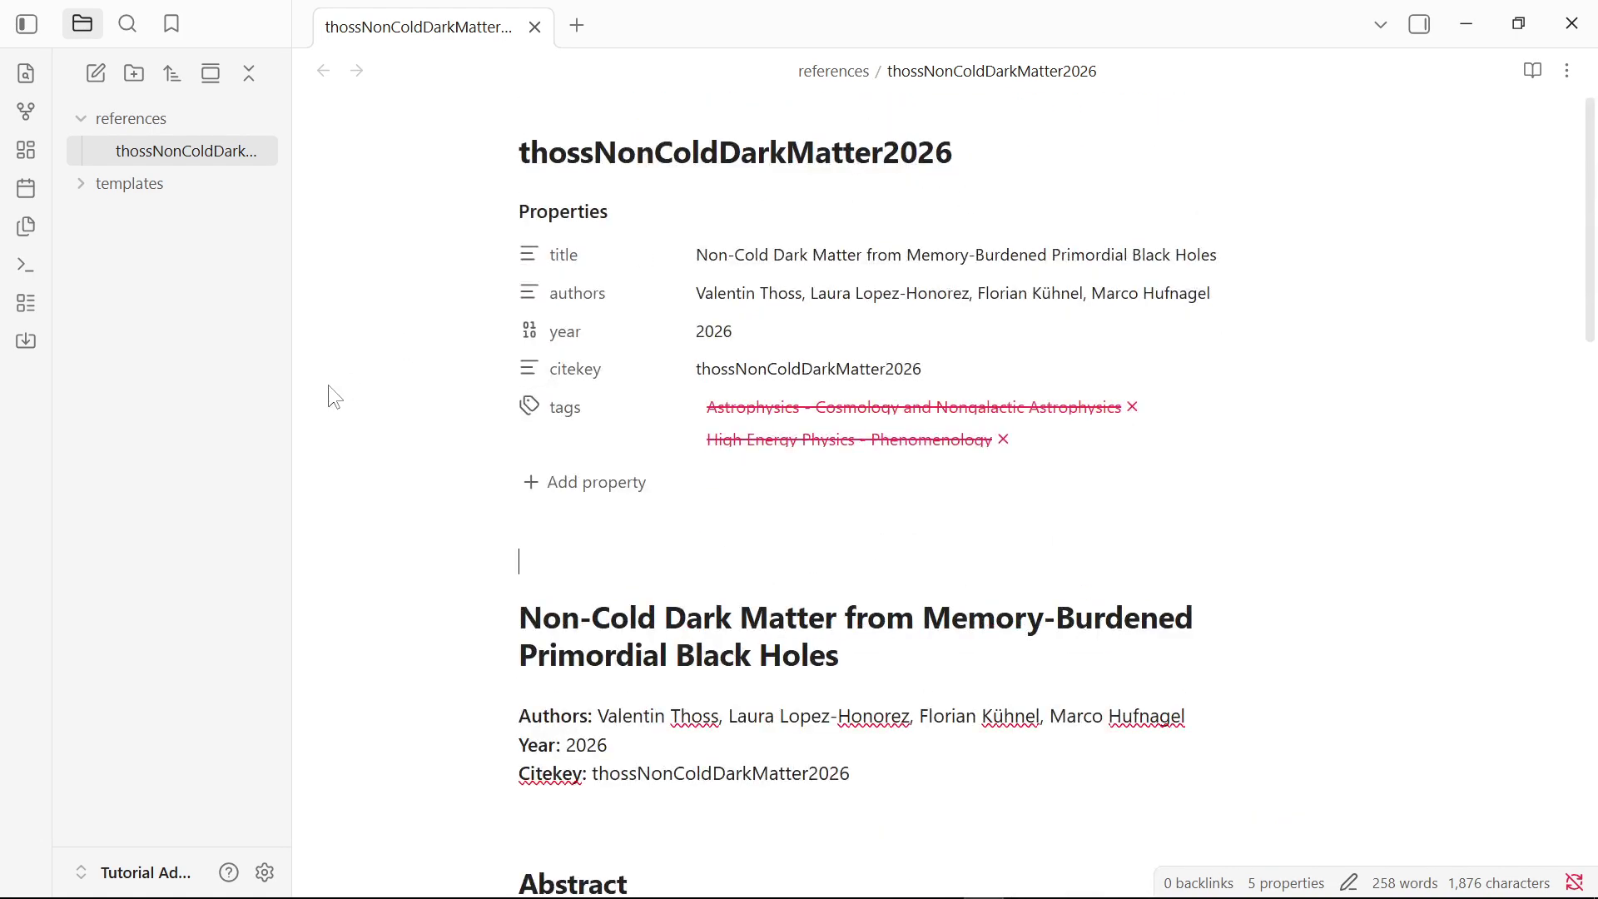